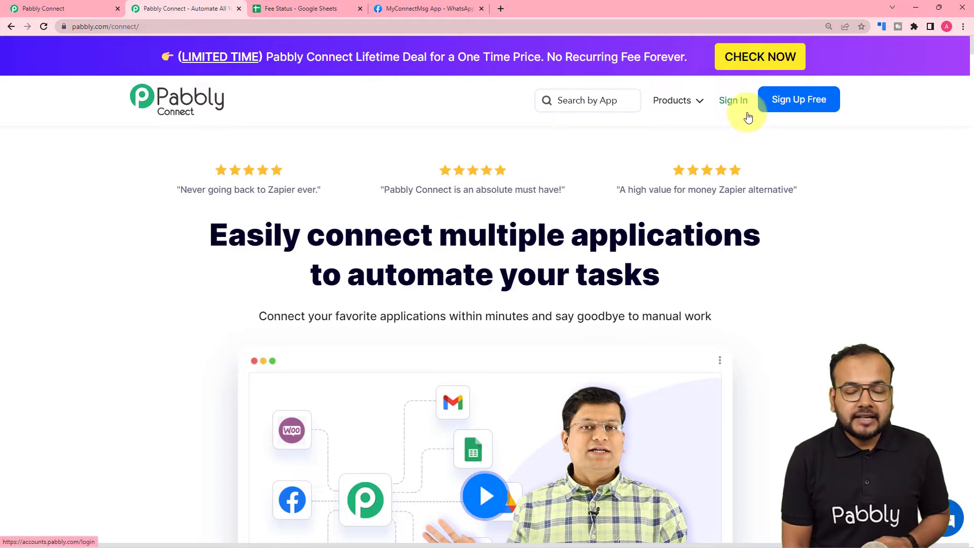
Create a new workflow named 'Fee Payment Reminders on WhatsApp' from the dashboard
click(50, 7)
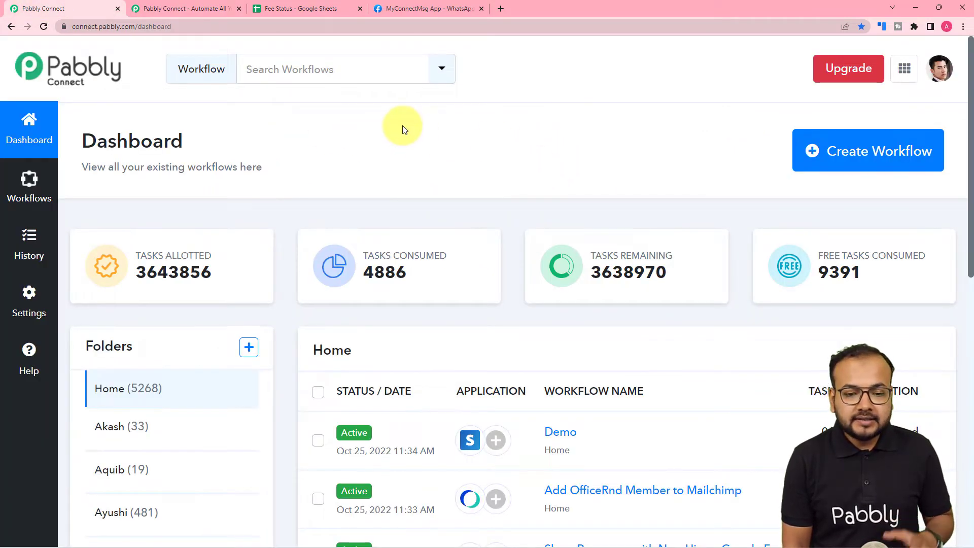
mouse_move(887, 233)
click(847, 152)
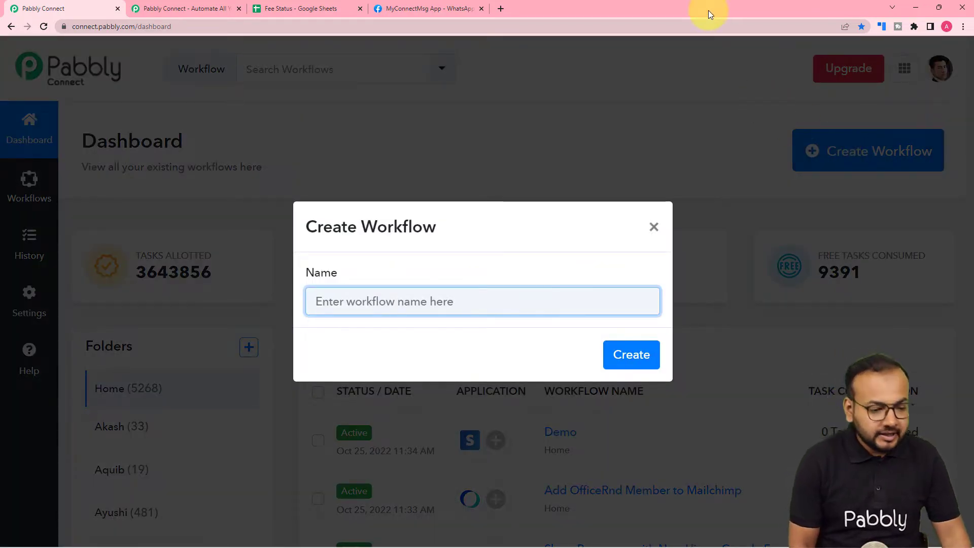
text(F)
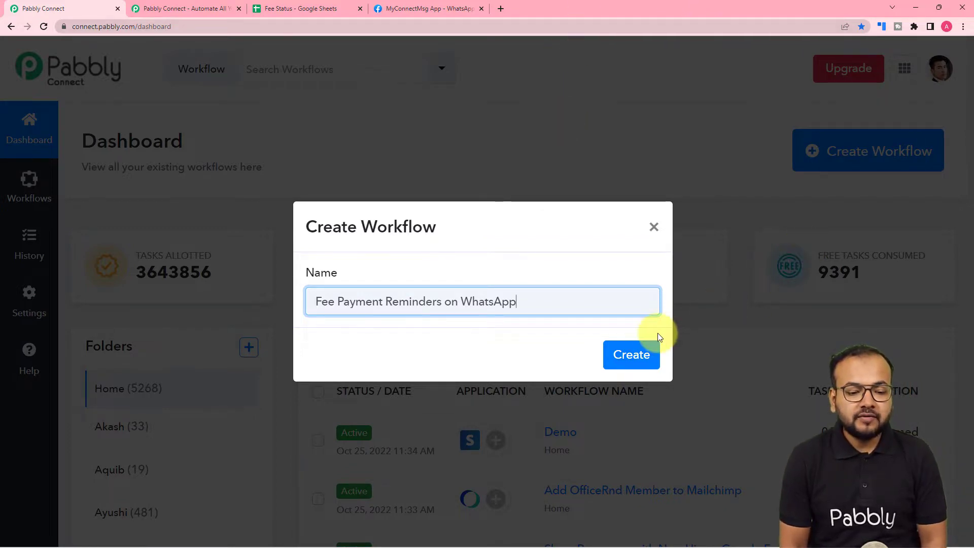
click(631, 354)
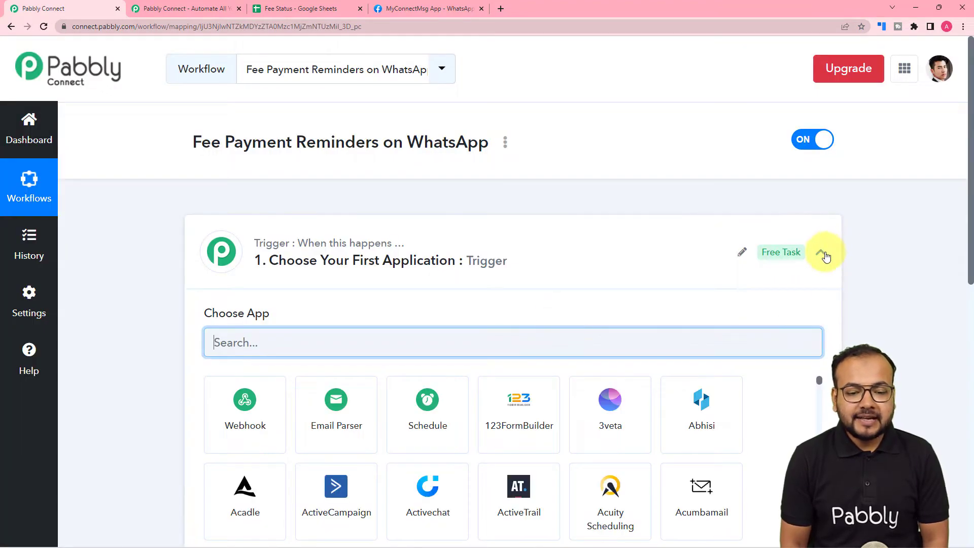
click(822, 254)
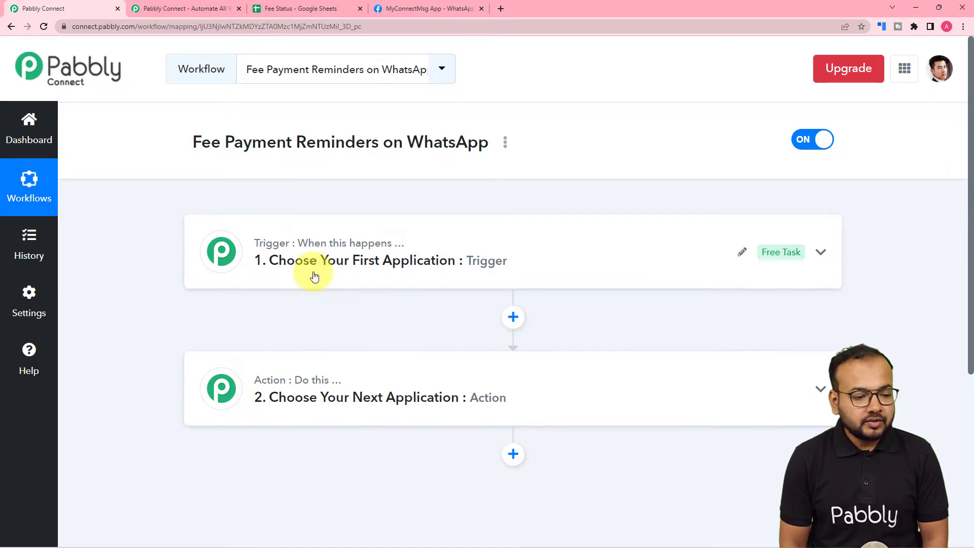
click(314, 270)
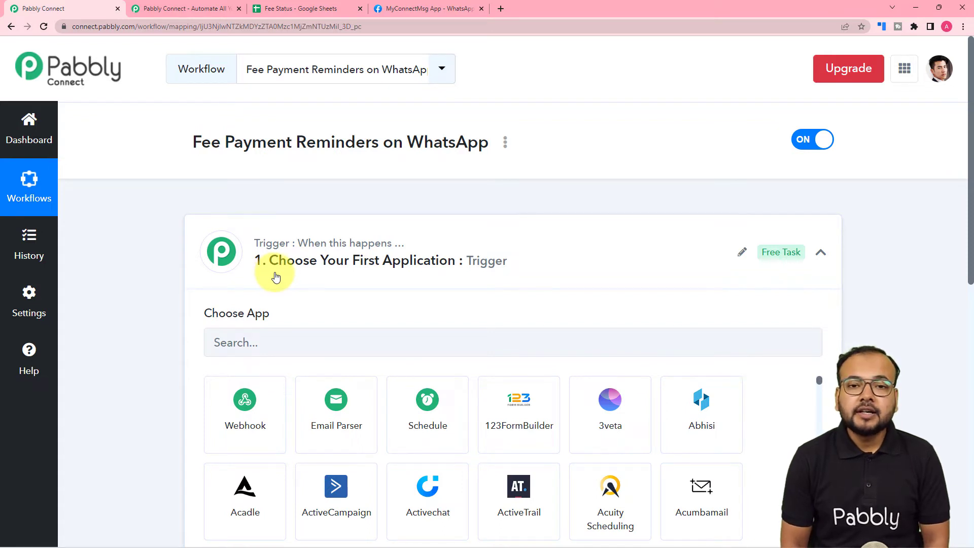
scroll(275, 276, down, 1)
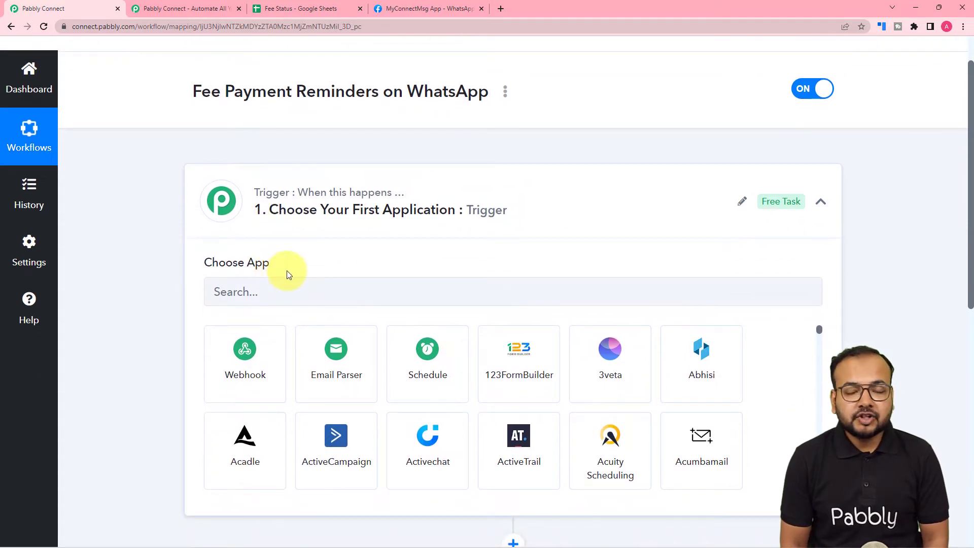
scroll(298, 272, down, 7)
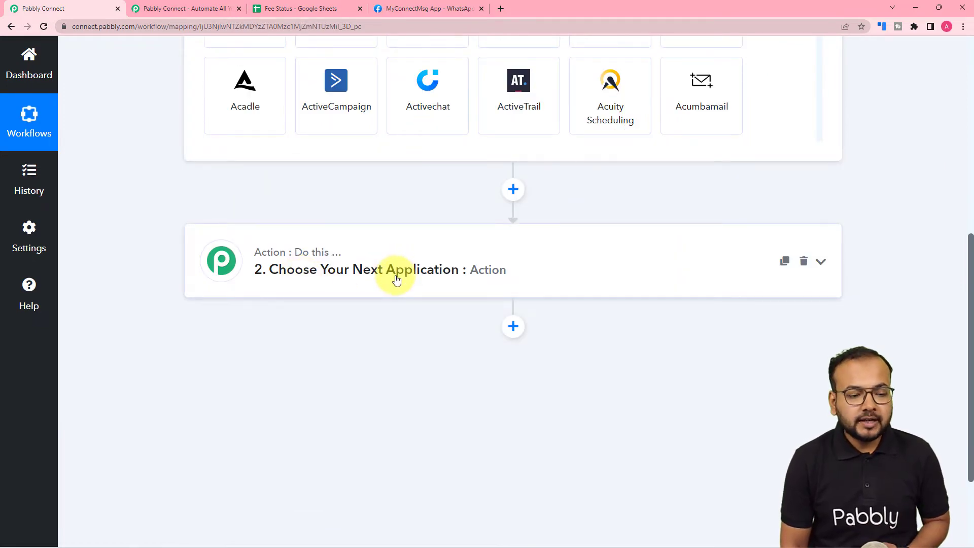
scroll(396, 280, up, 7)
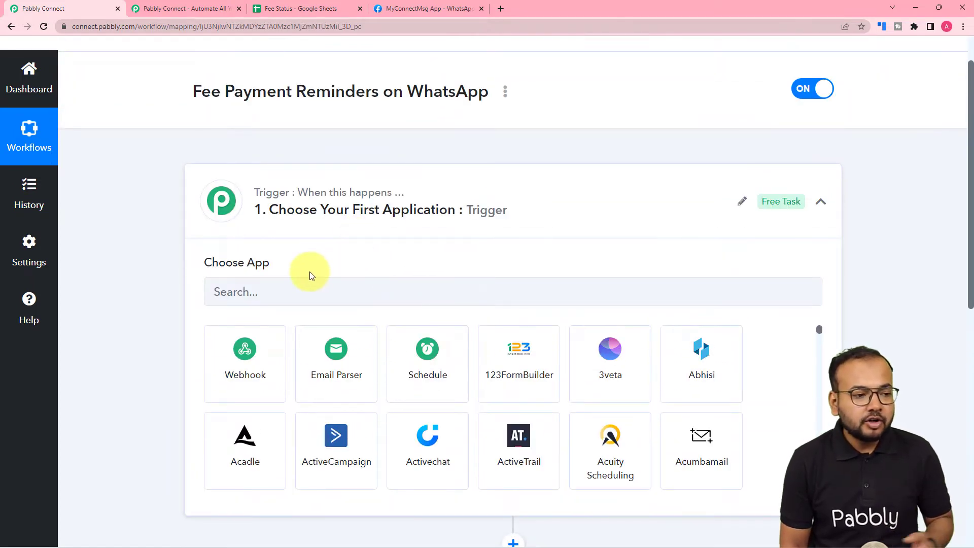
click(322, 9)
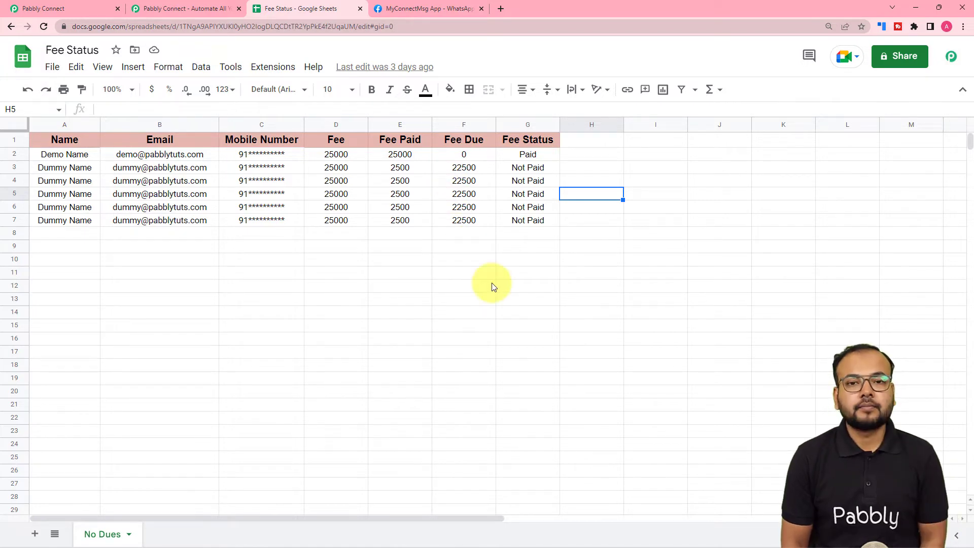
click(92, 6)
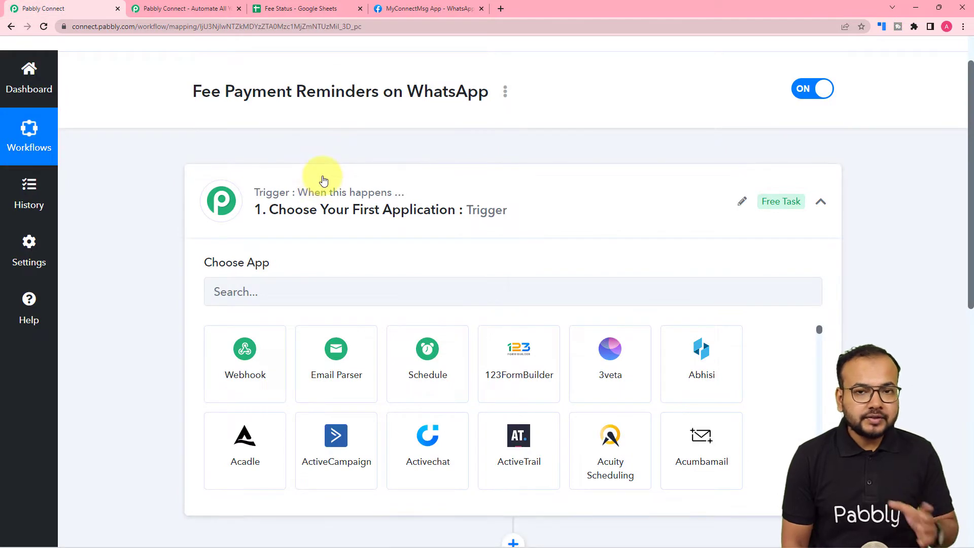
scroll(323, 181, down, 3)
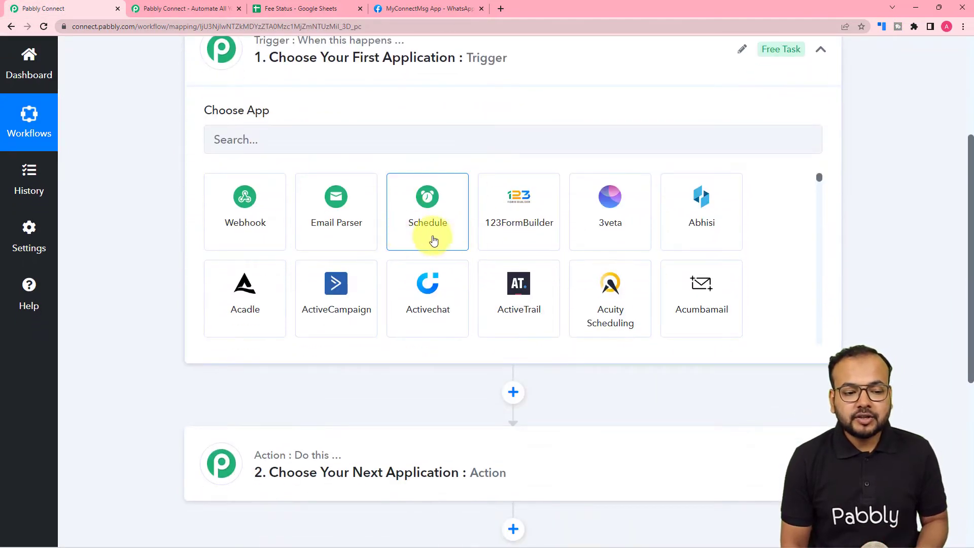
Use Schedule by Pabbly as the trigger with frequency set to Every day
click(425, 242)
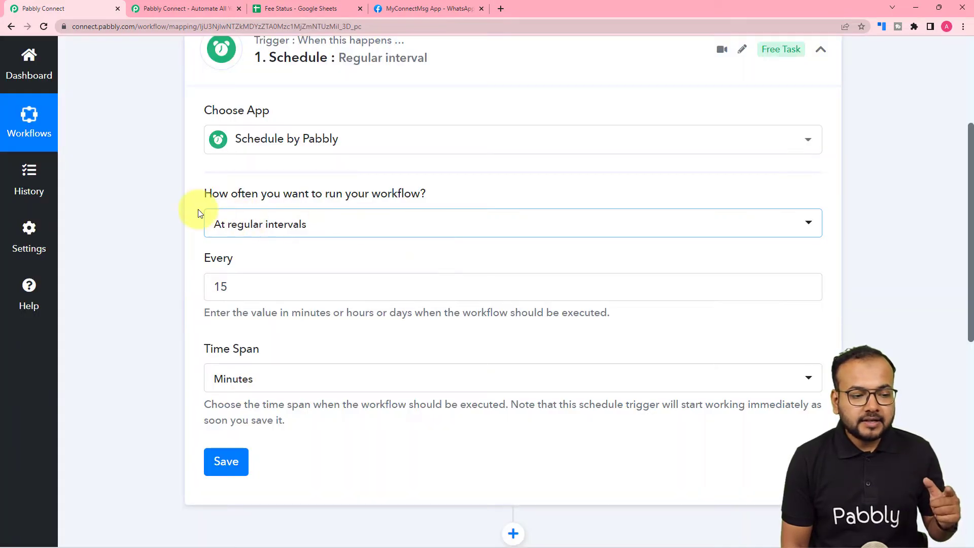
mouse_move(315, 194)
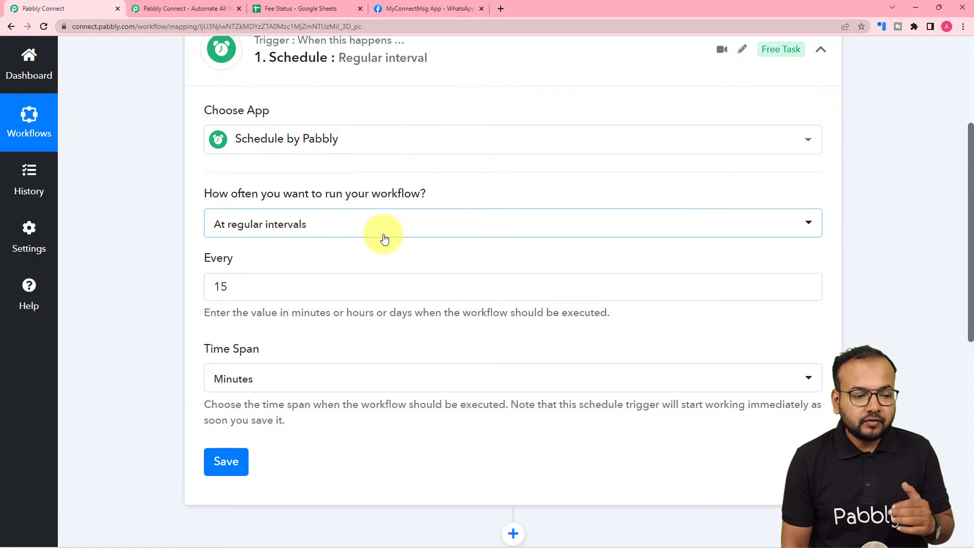
click(384, 238)
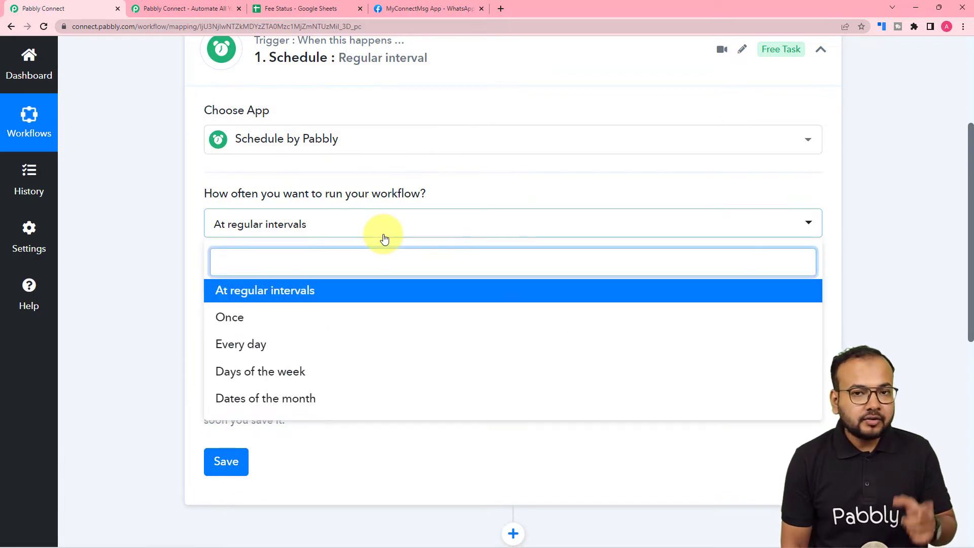
click(233, 350)
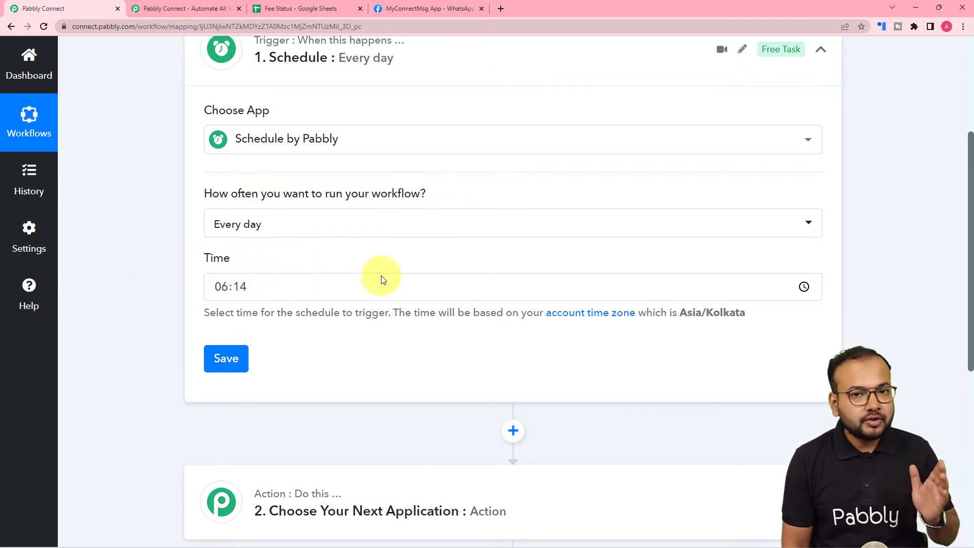
Set the trigger time to 09:00 and save the daily schedule
click(804, 288)
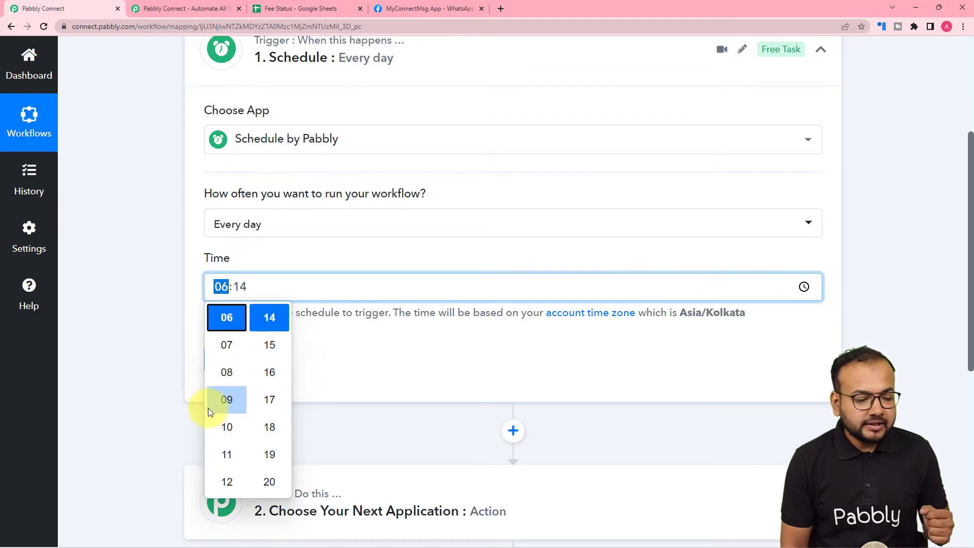
click(226, 400)
scroll(250, 408, up, 5)
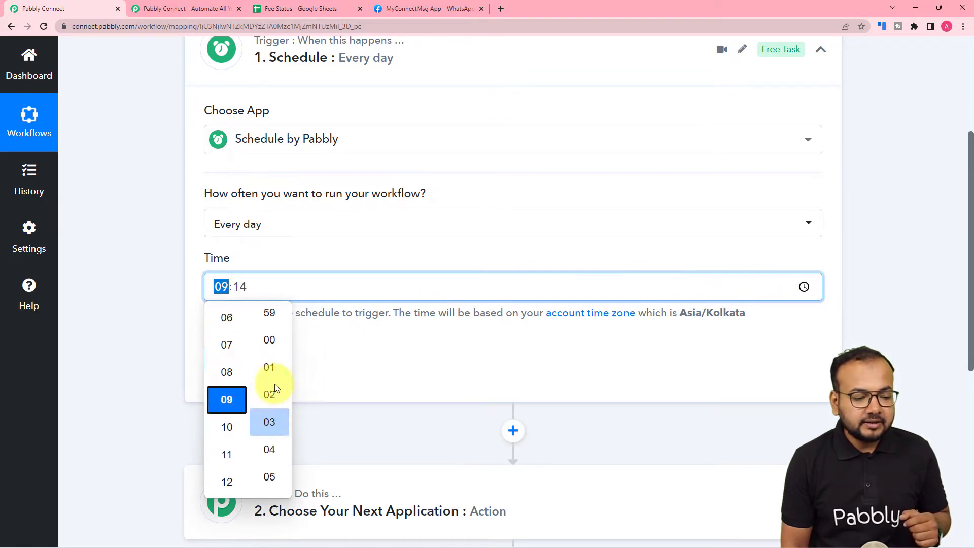
click(278, 349)
click(382, 376)
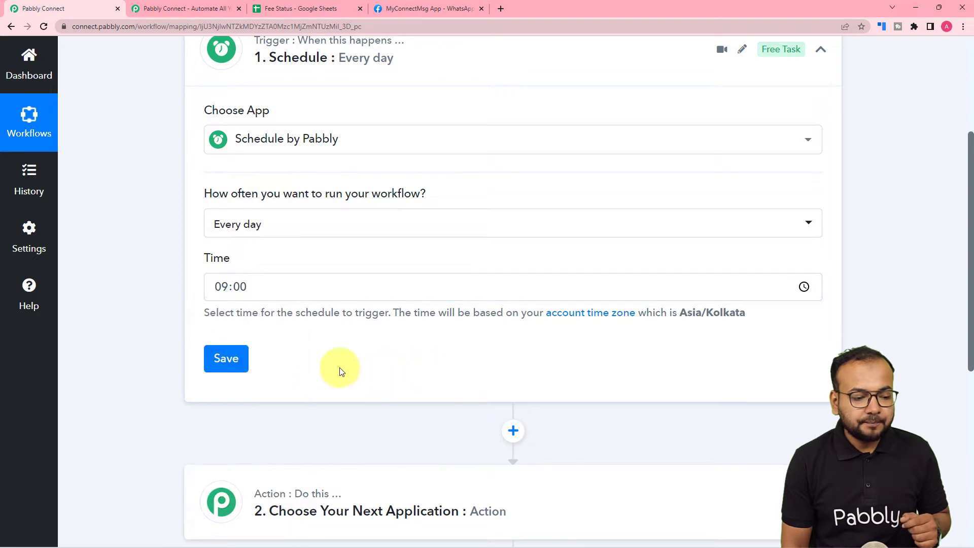
click(208, 366)
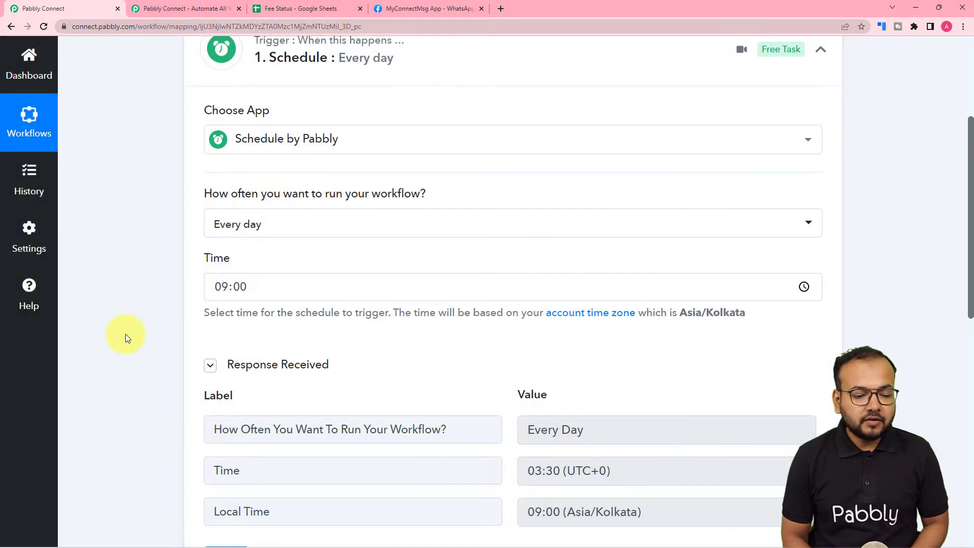
scroll(125, 334, down, 3)
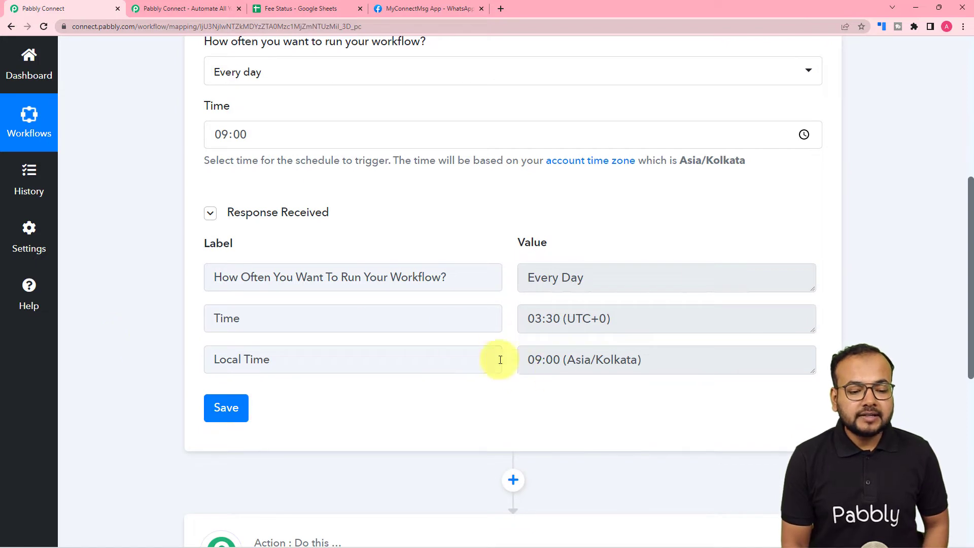
scroll(478, 359, down, 5)
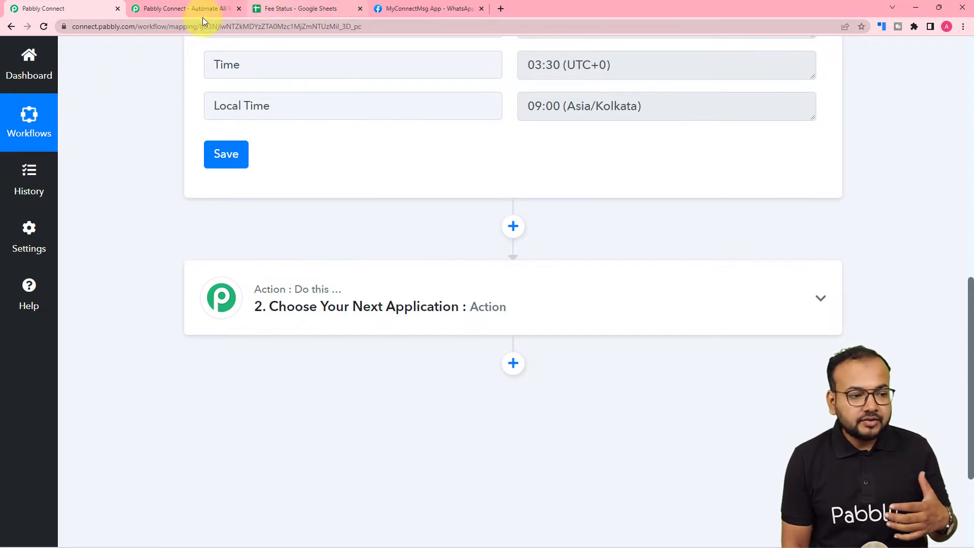
Choose Google Sheets as the action step's app
click(292, 8)
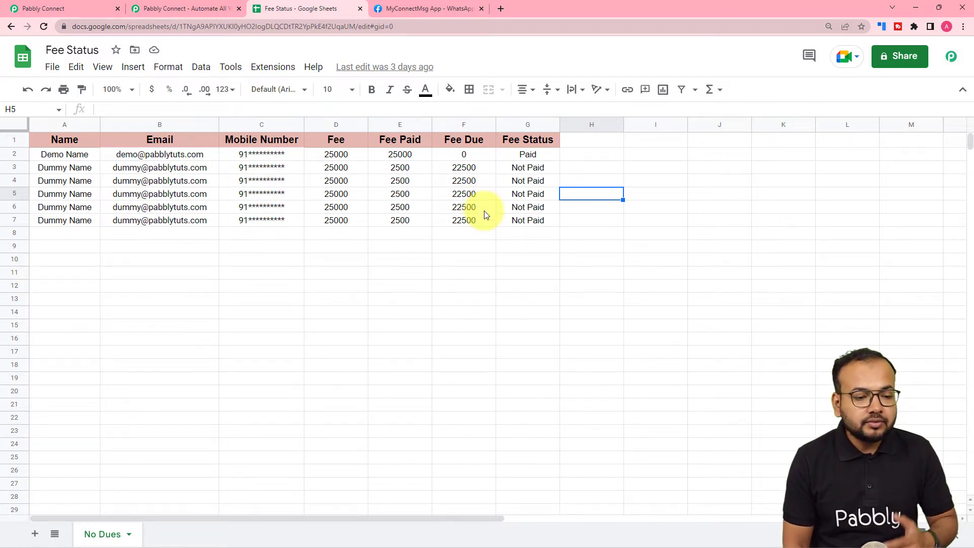
click(59, 8)
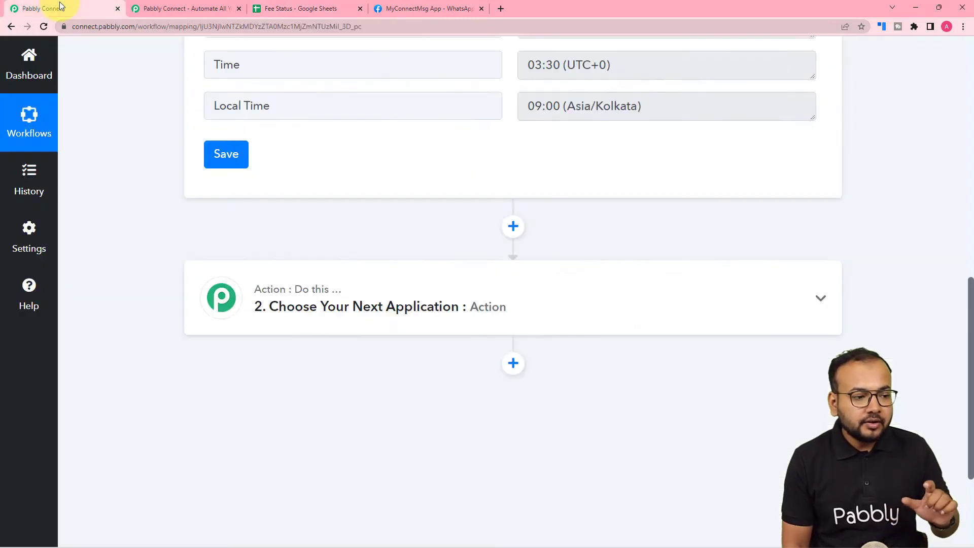
click(305, 304)
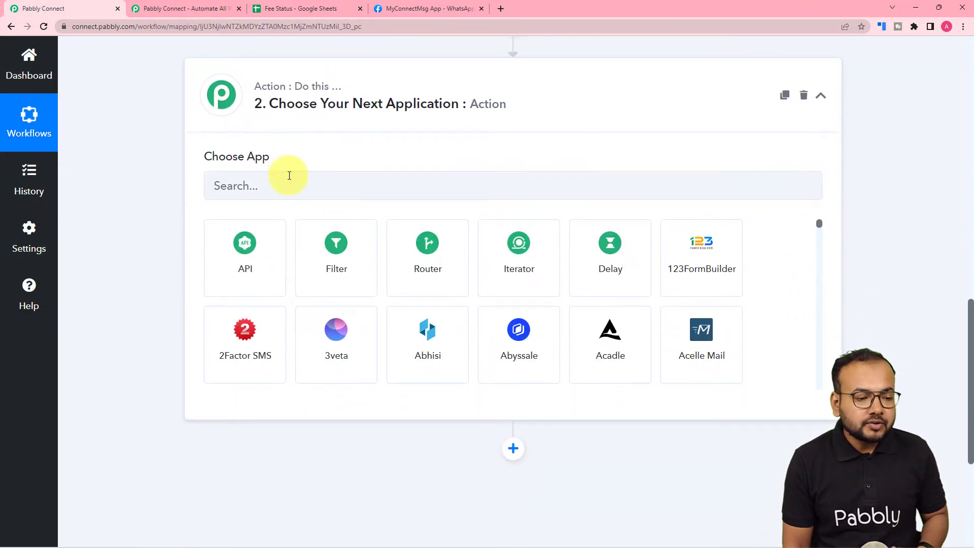
click(289, 177)
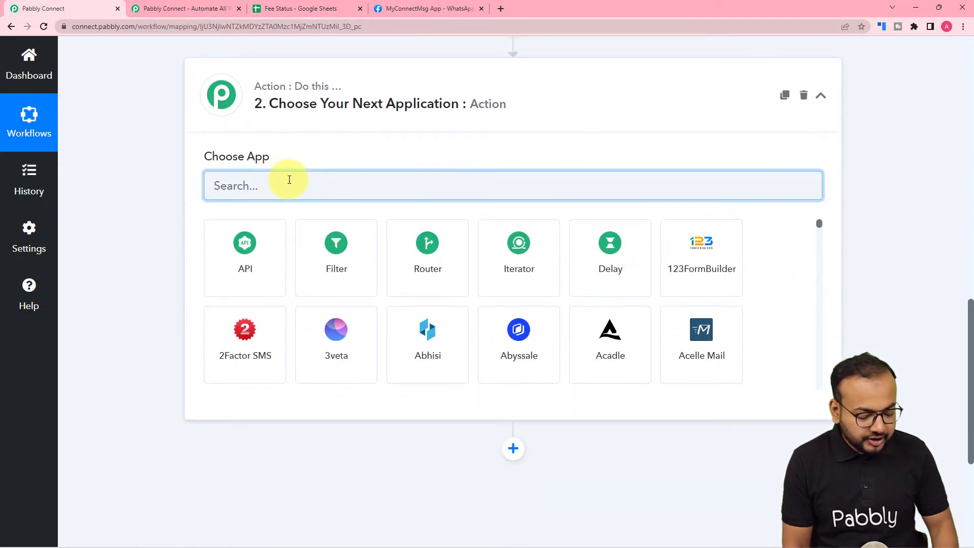
text(goo)
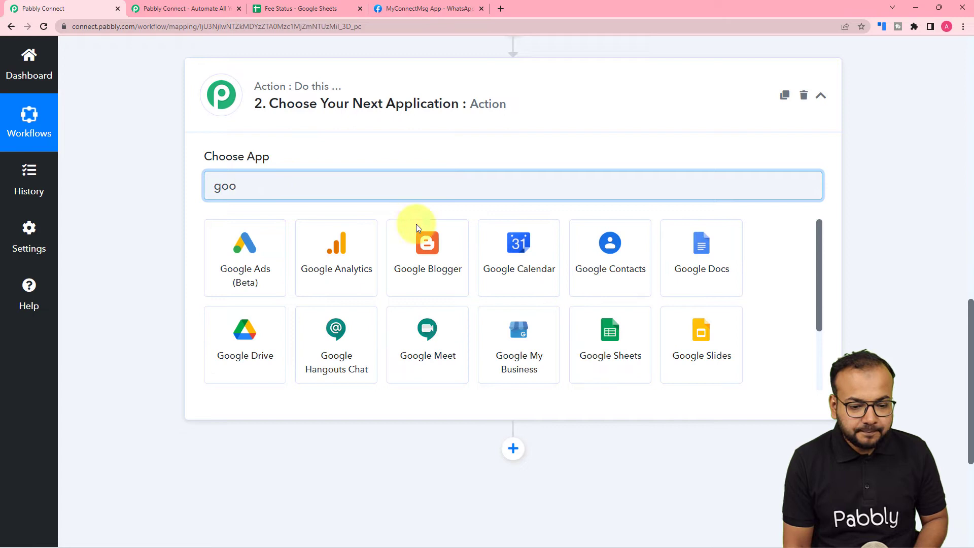
click(624, 352)
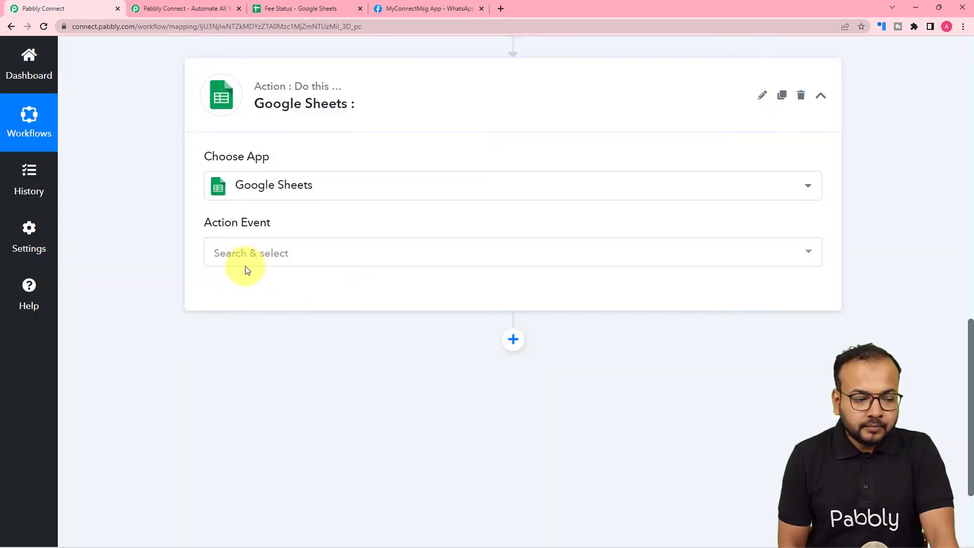
Set the Google Sheets action event to Lookup Spreadsheet Rows
click(248, 253)
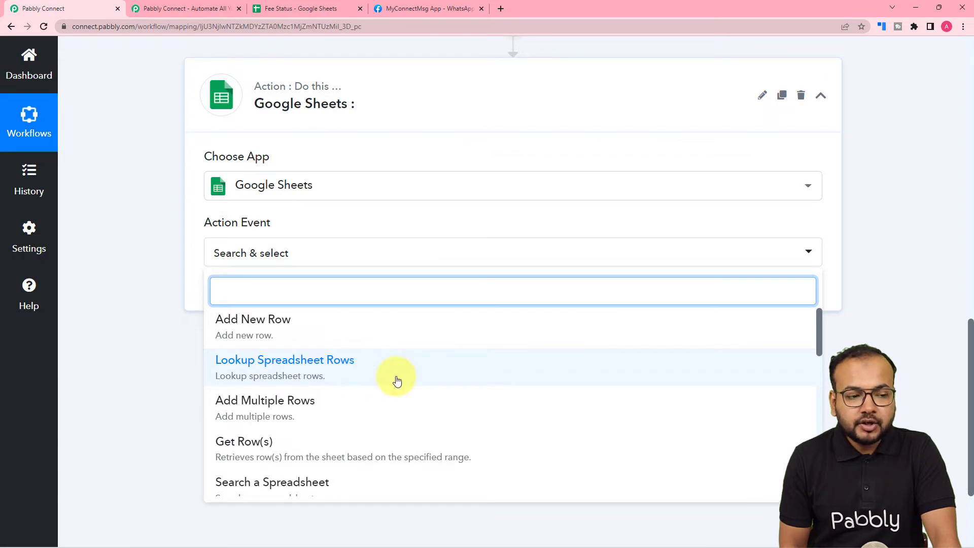
click(276, 2)
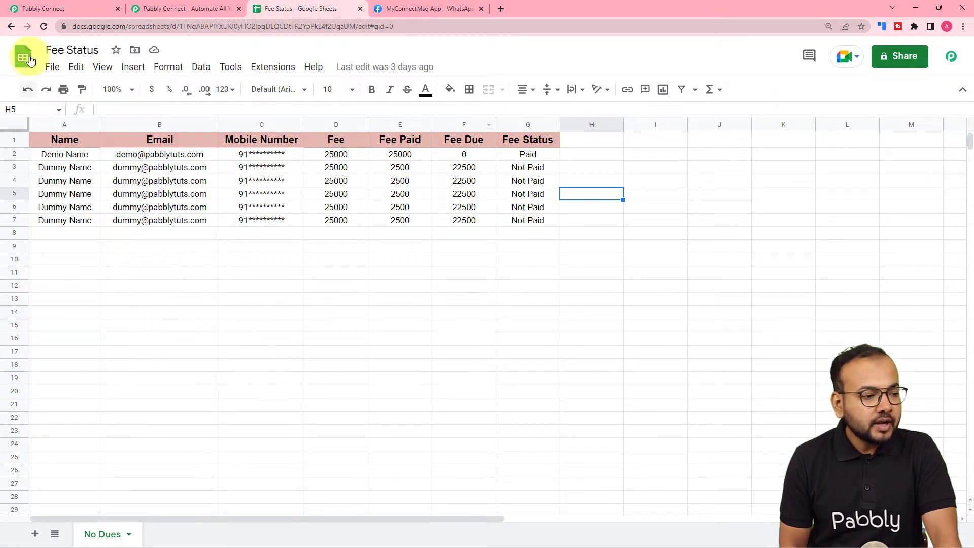
click(41, 8)
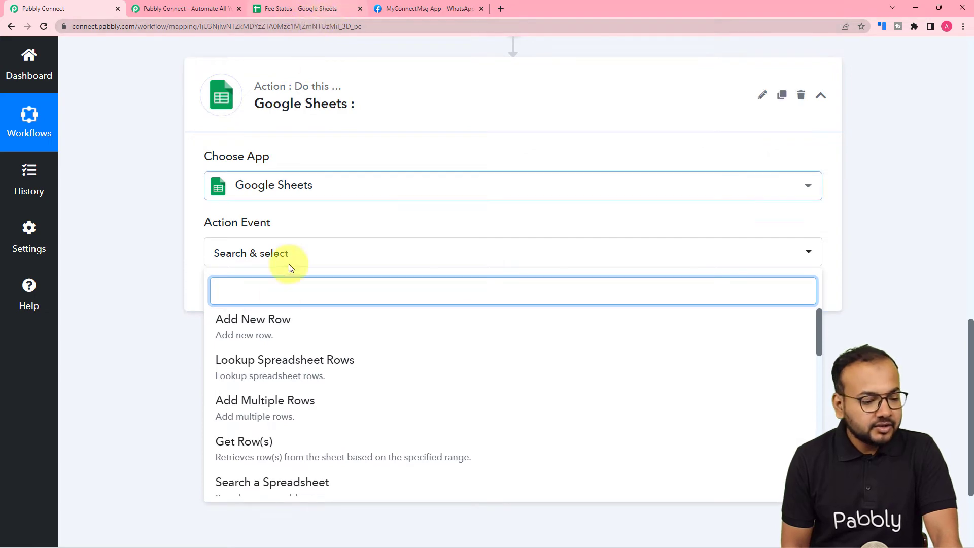
click(260, 373)
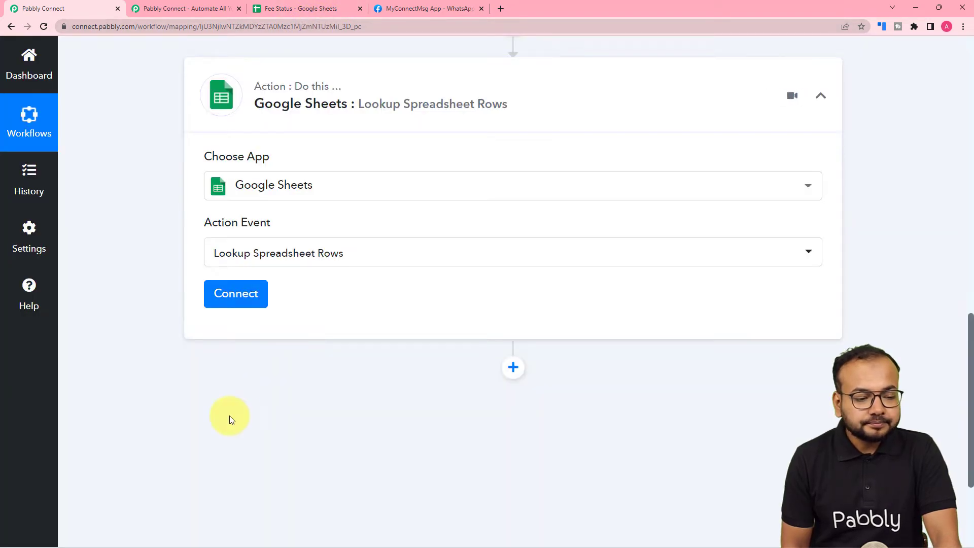
Add a new Google Sheets connection and authorize the chosen Google account
click(237, 297)
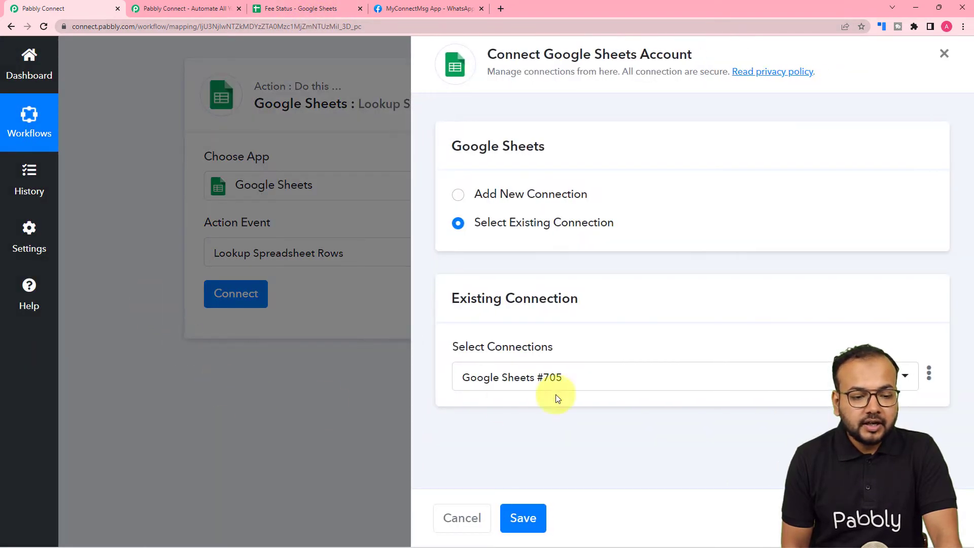
click(456, 199)
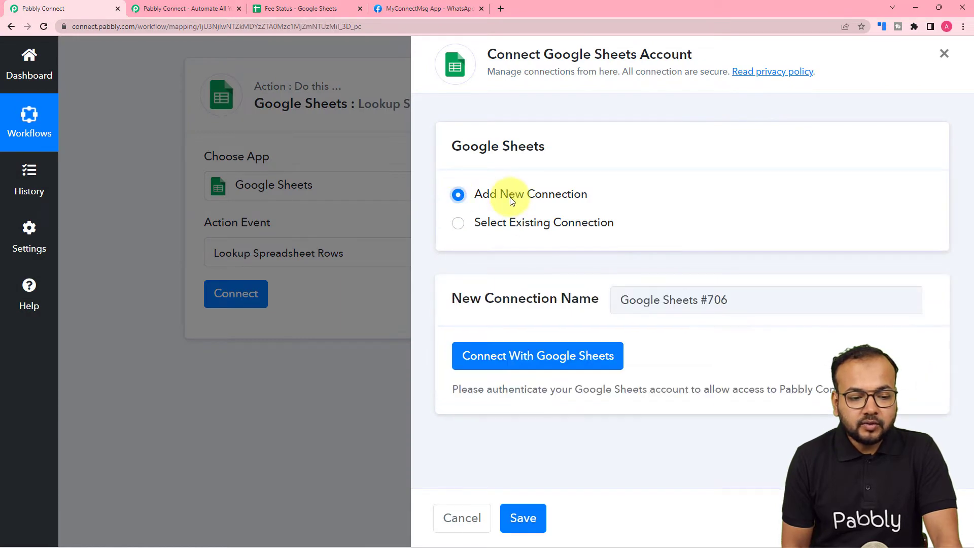
click(516, 363)
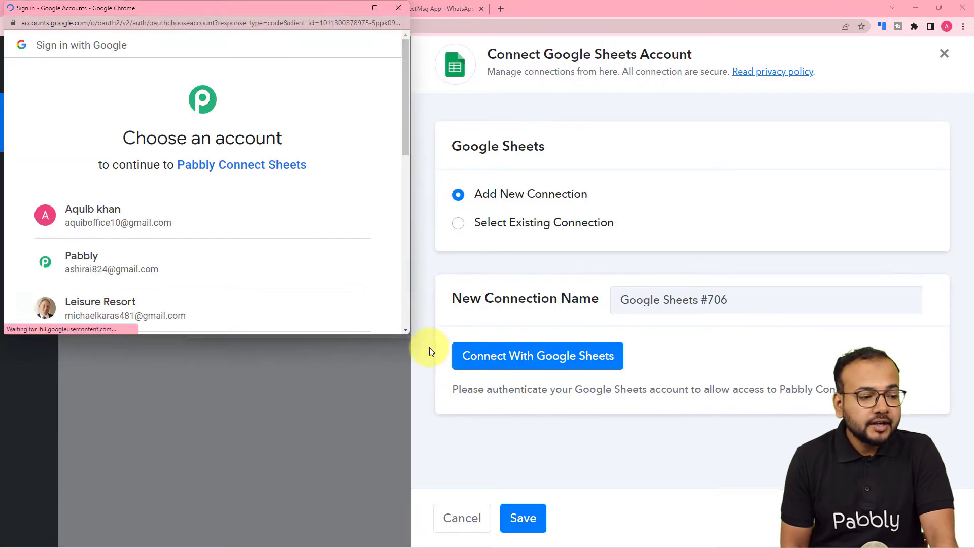
scroll(171, 209, down, 1)
click(115, 212)
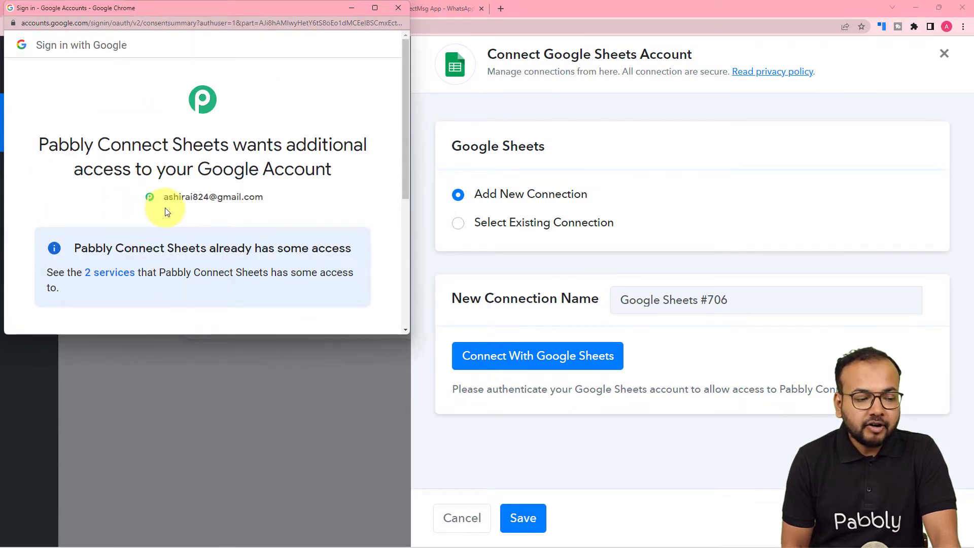
scroll(168, 212, down, 5)
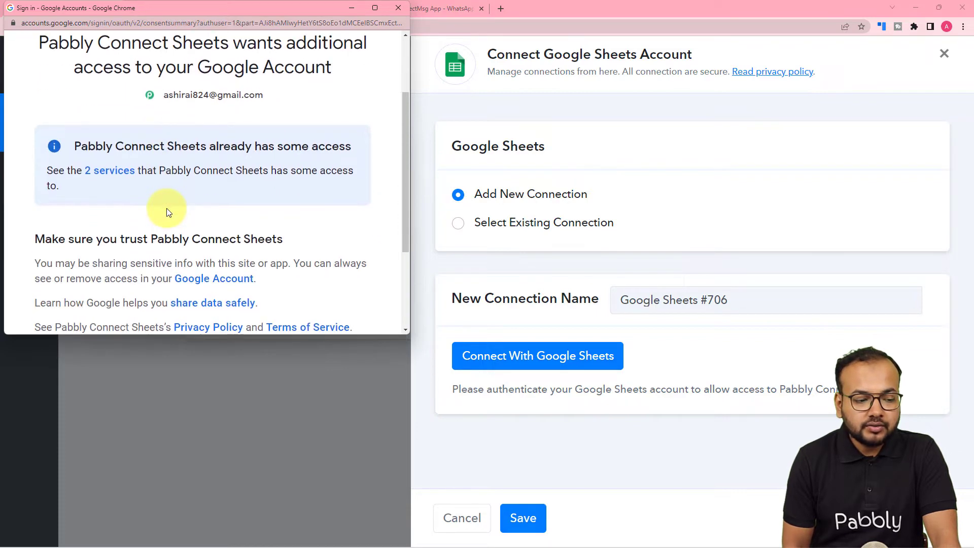
click(330, 241)
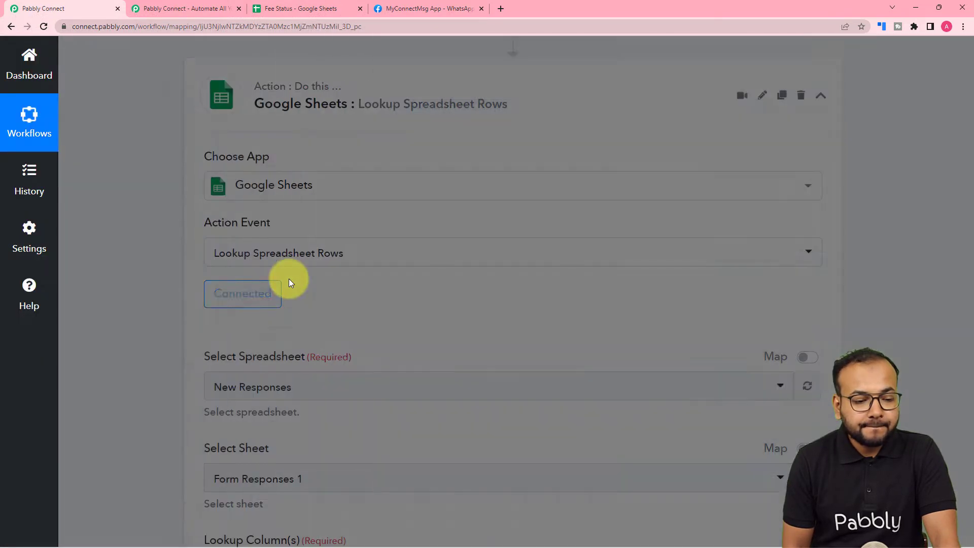
scroll(163, 338, down, 3)
scroll(161, 335, down, 1)
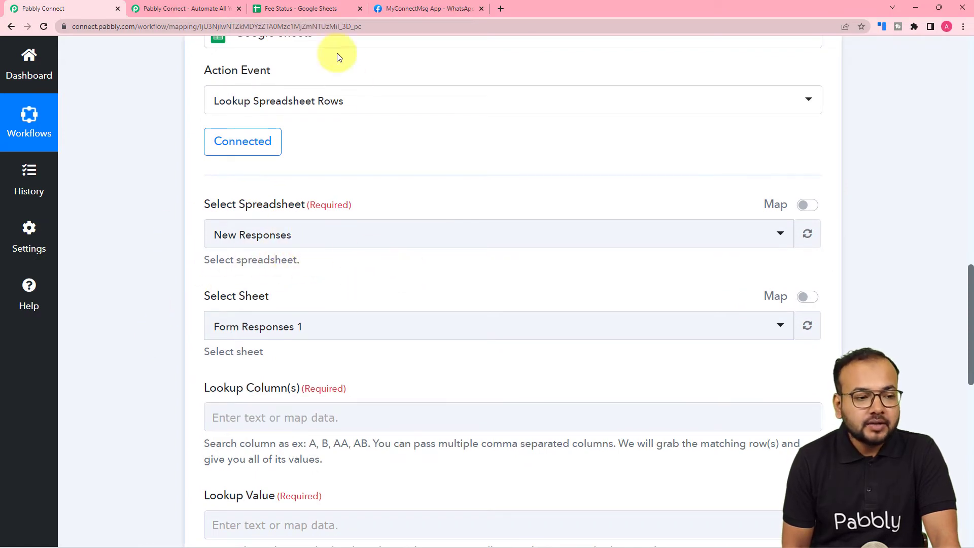
Select the Fee Status spreadsheet for the lookup by searching 'fee'
click(318, 15)
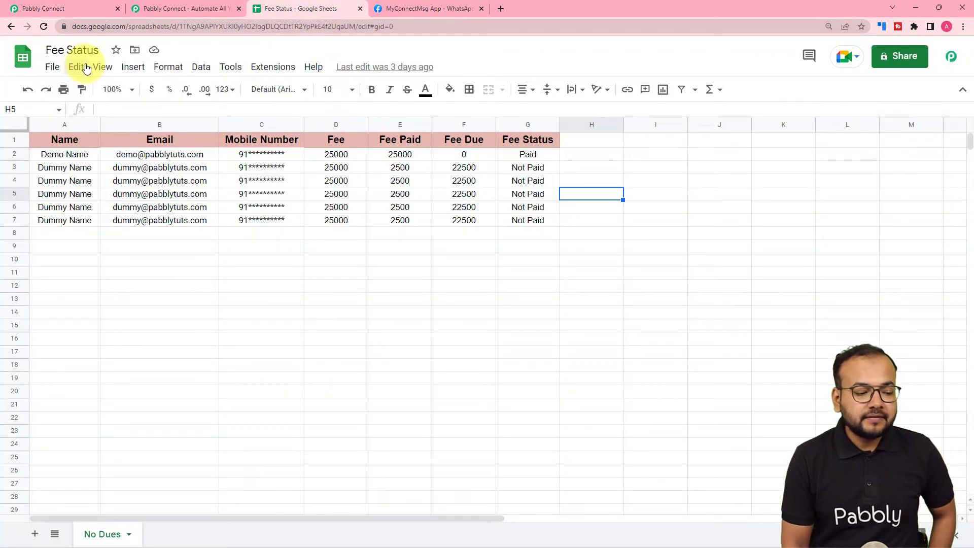
click(57, 4)
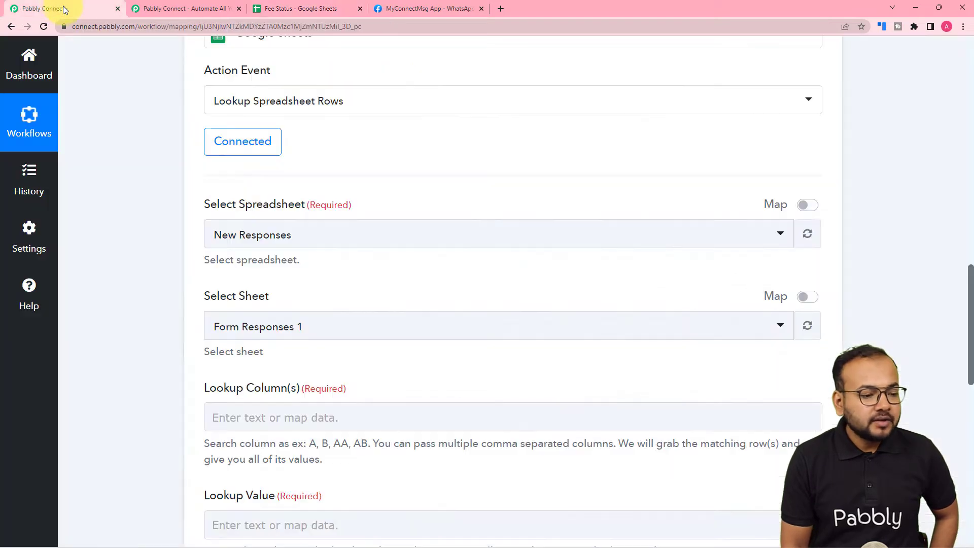
click(269, 247)
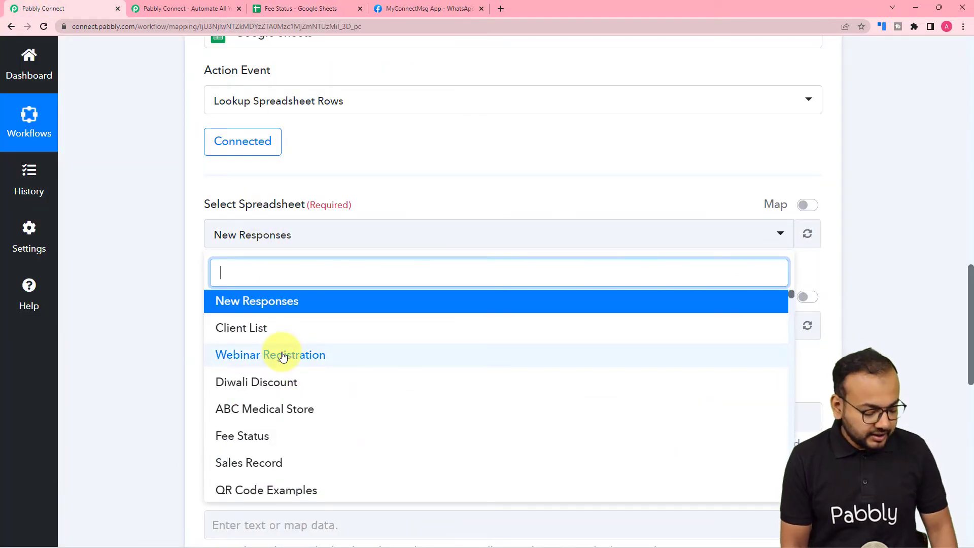
text(fee)
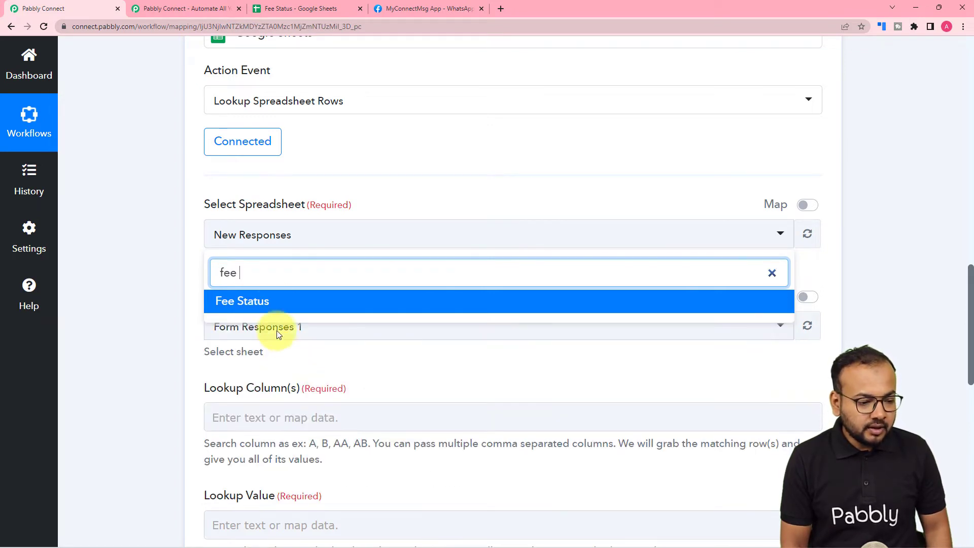
click(256, 308)
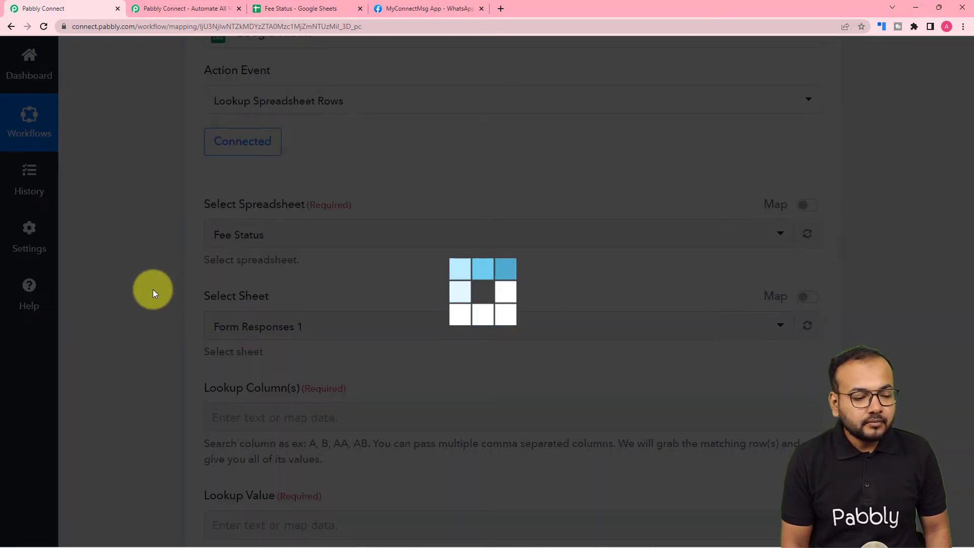
scroll(153, 289, down, 3)
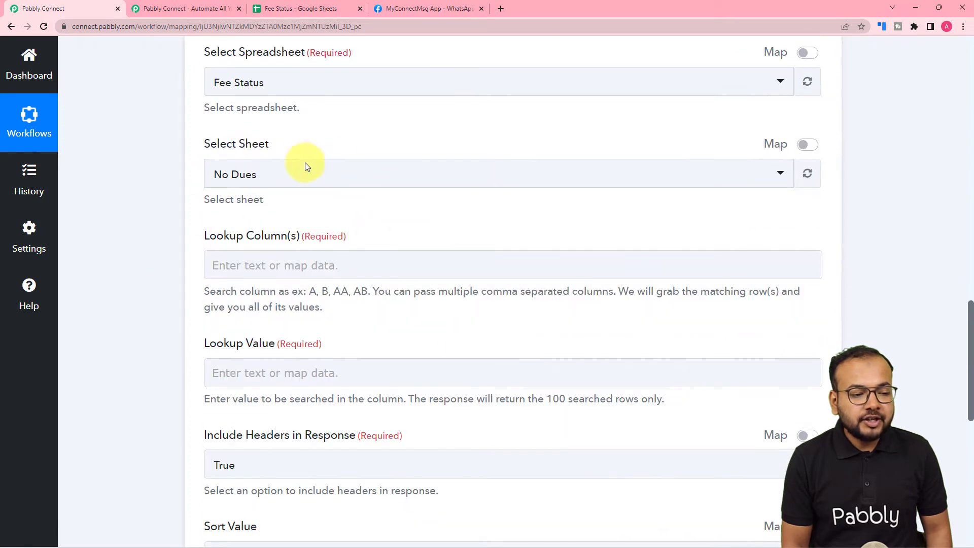
Confirm No Dues as the sheet, then view the Fee Status spreadsheet
click(320, 175)
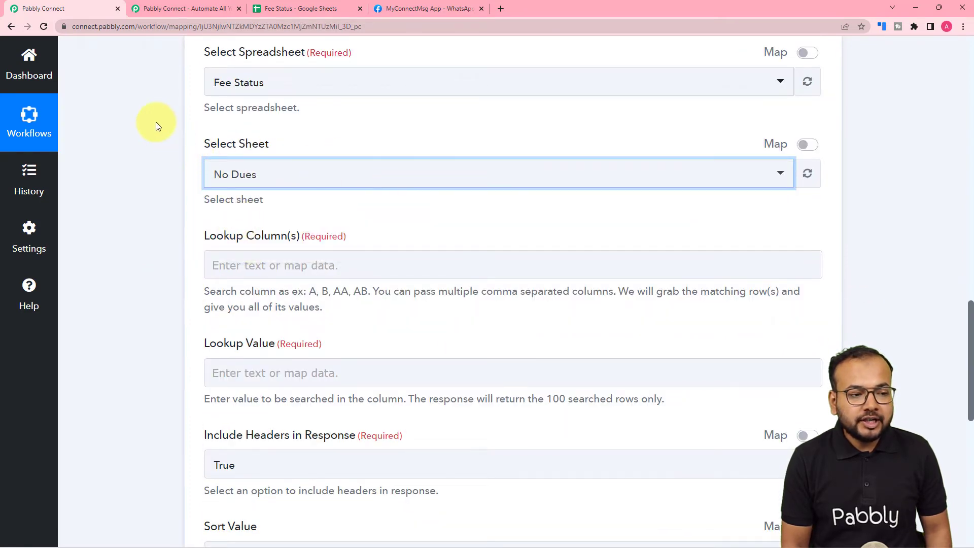
click(304, 8)
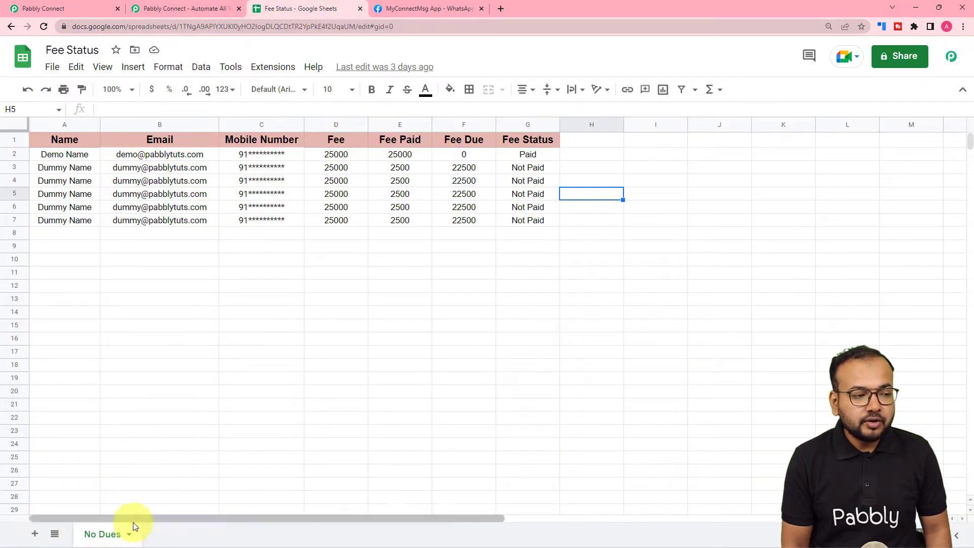
click(105, 11)
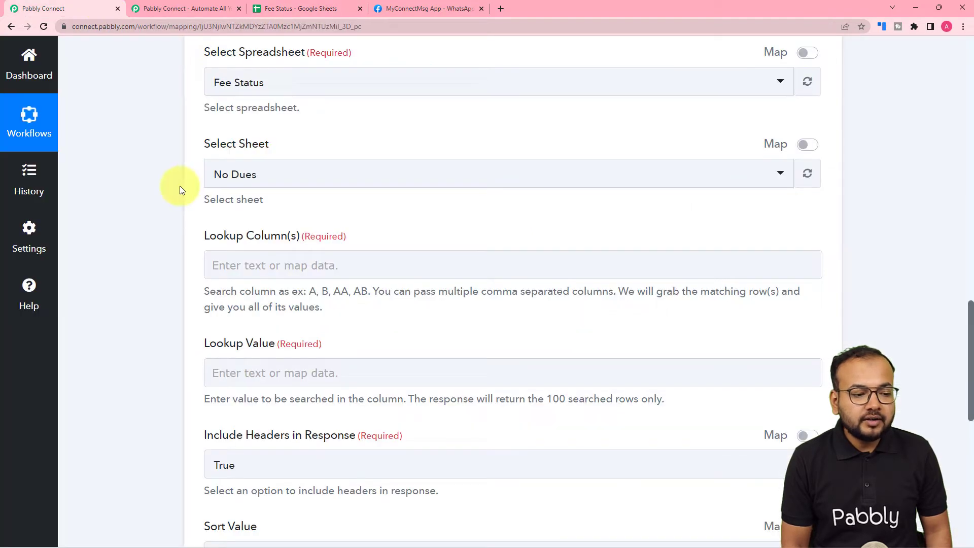
scroll(276, 192, down, 2)
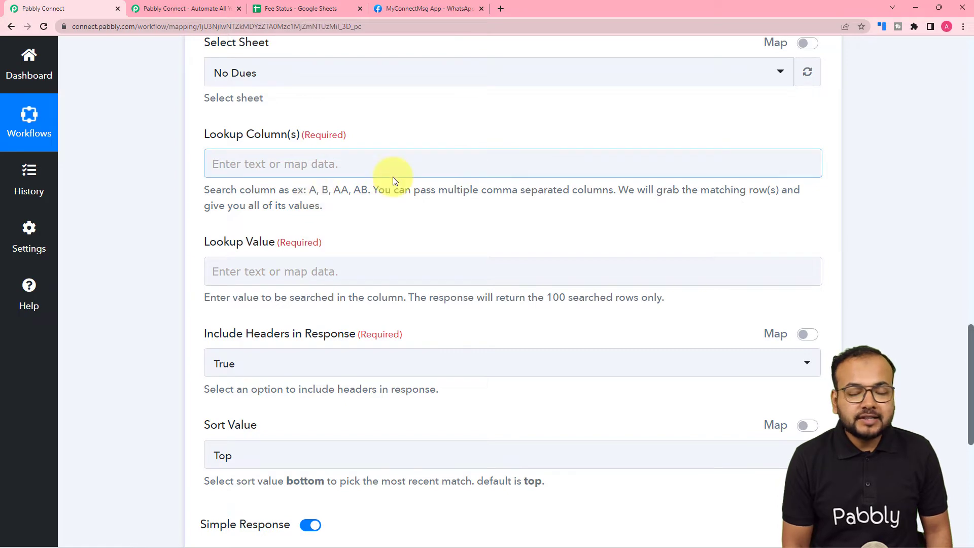
click(306, 10)
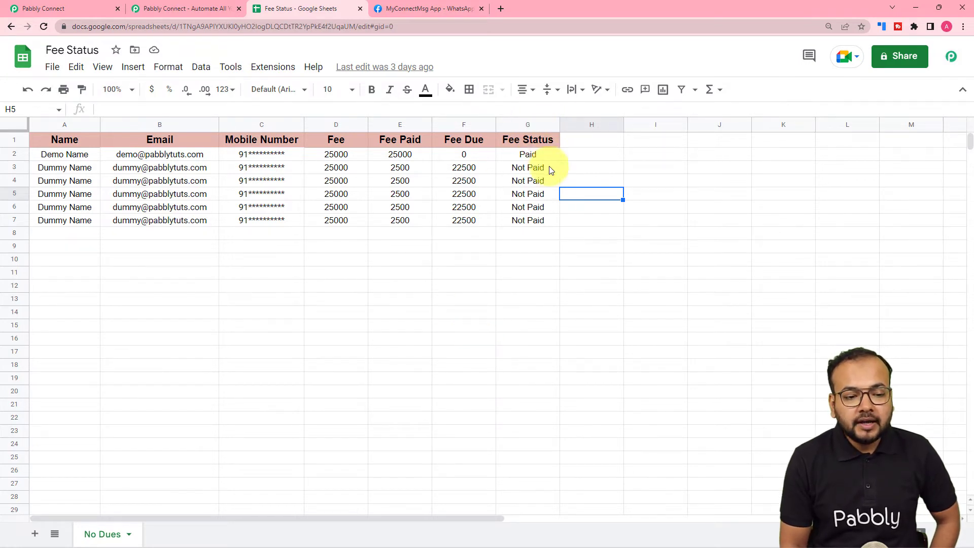
Check the Not Paid value in cell G3, then return to the lookup settings
click(520, 172)
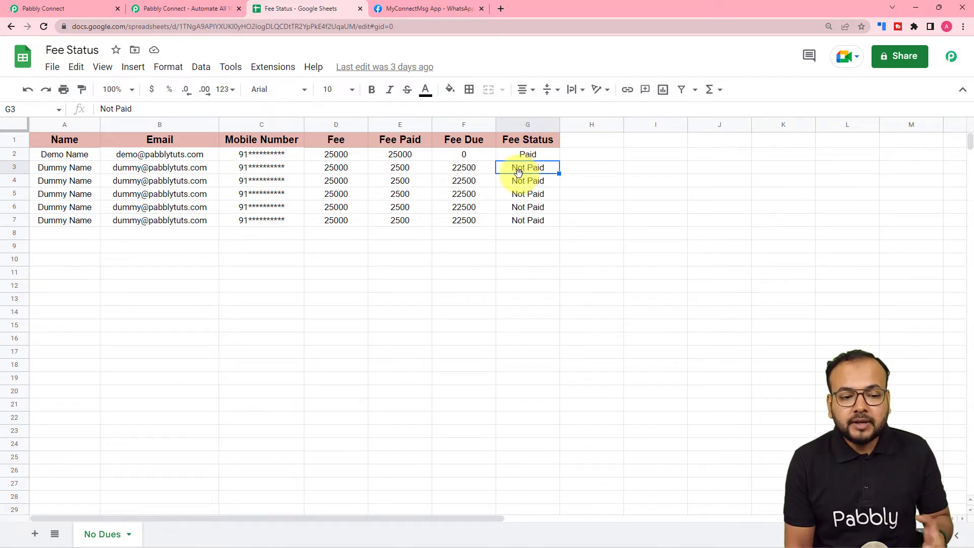
click(97, 8)
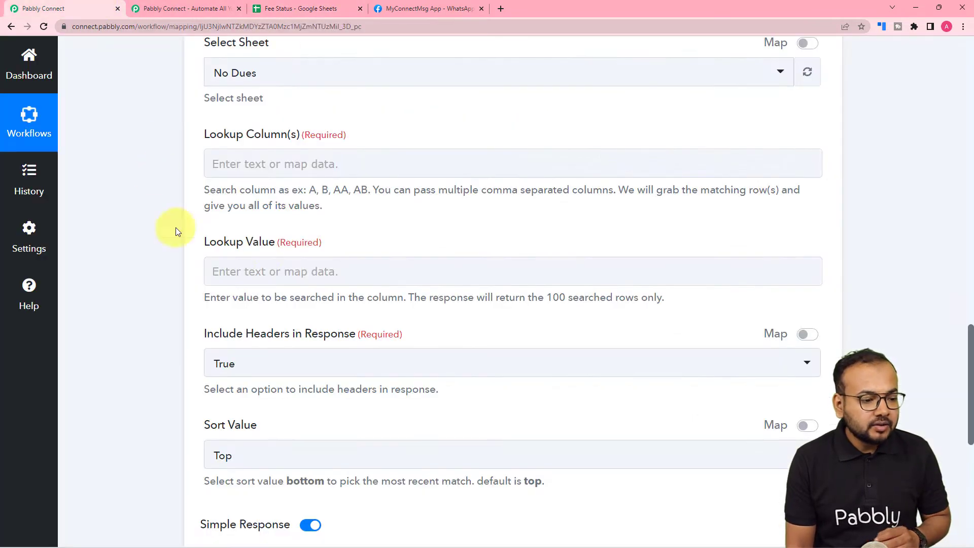
Set the lookup column to G and the lookup value to 'Not Paid'
click(272, 165)
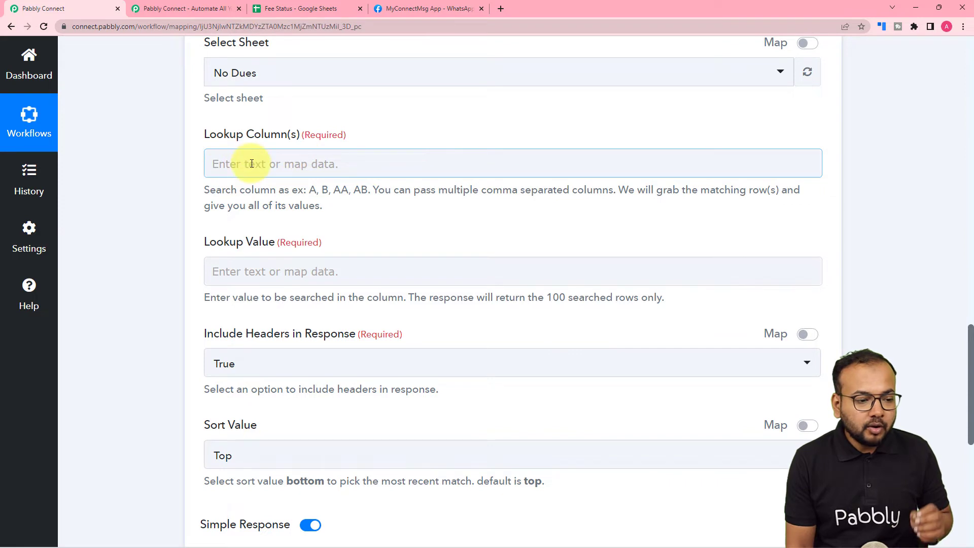
click(252, 163)
text(G)
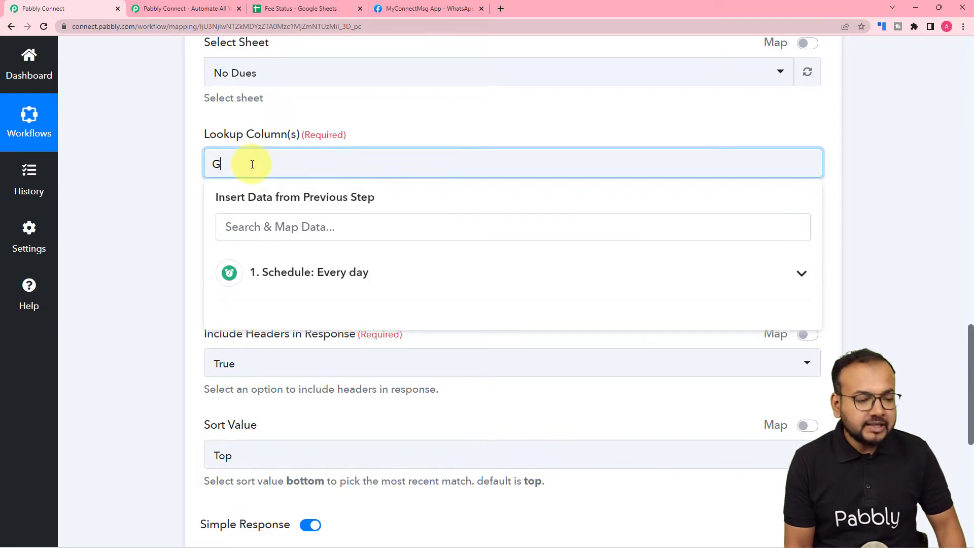
click(162, 207)
click(283, 270)
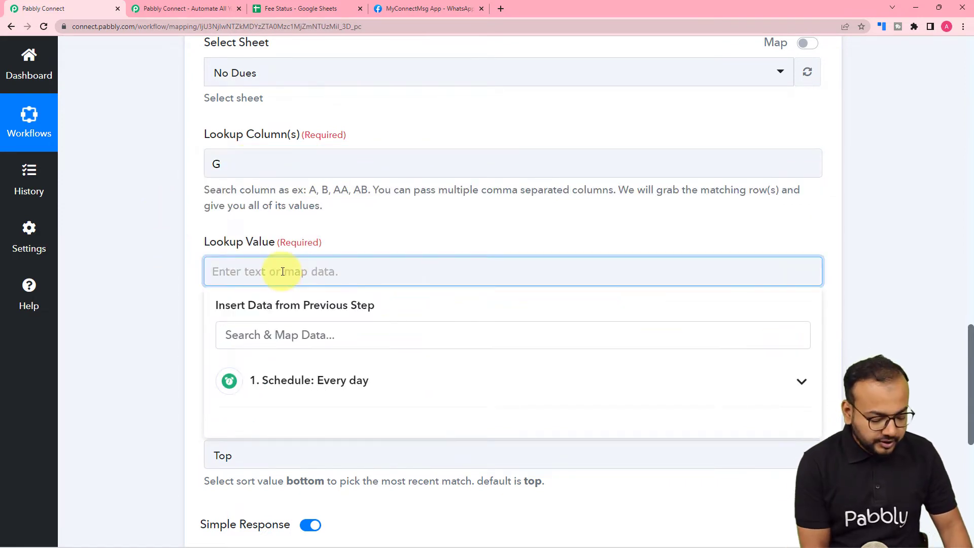
text(Not Pa)
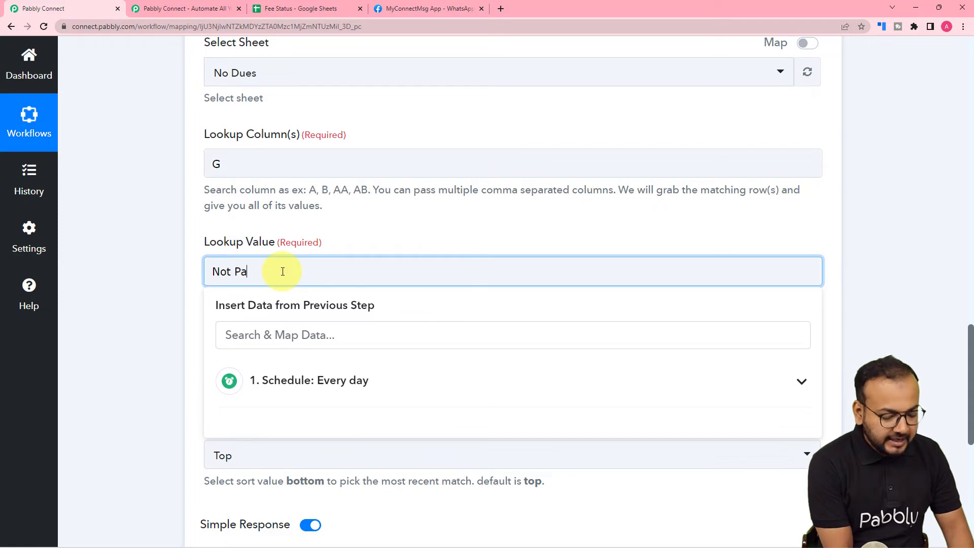
text(id)
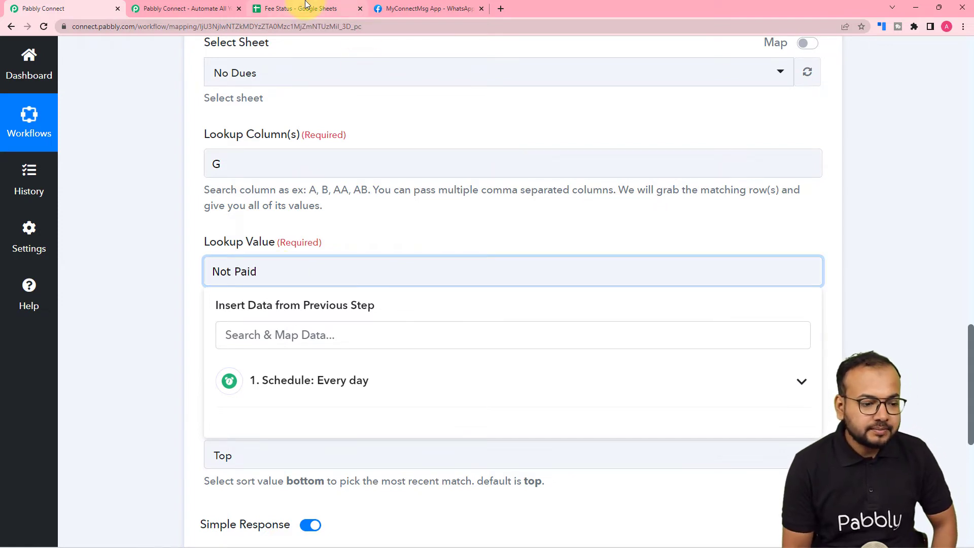
click(306, 9)
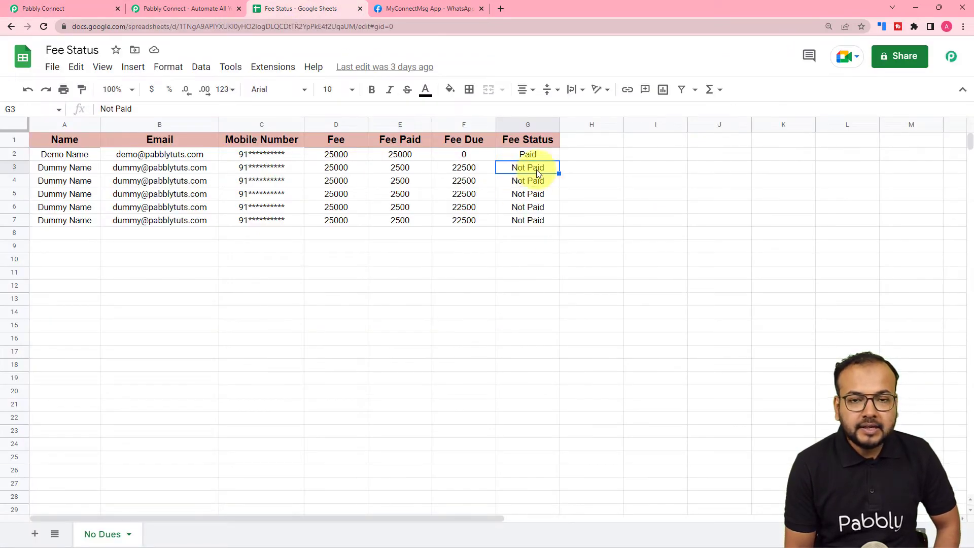
click(65, 7)
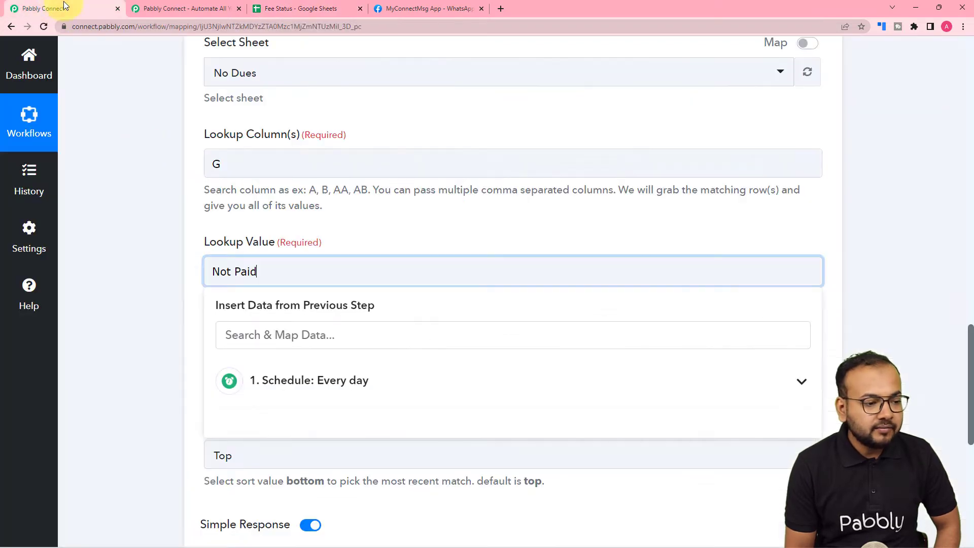
click(169, 269)
scroll(345, 281, down, 4)
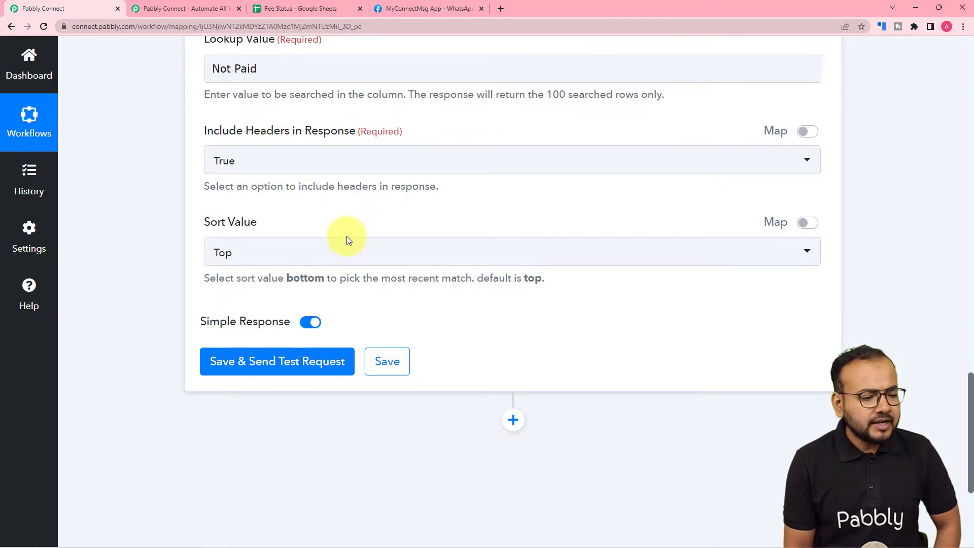
Keep Sort Value at Top, turn off Simple Response, and save and test the lookup
scroll(347, 253, down, 1)
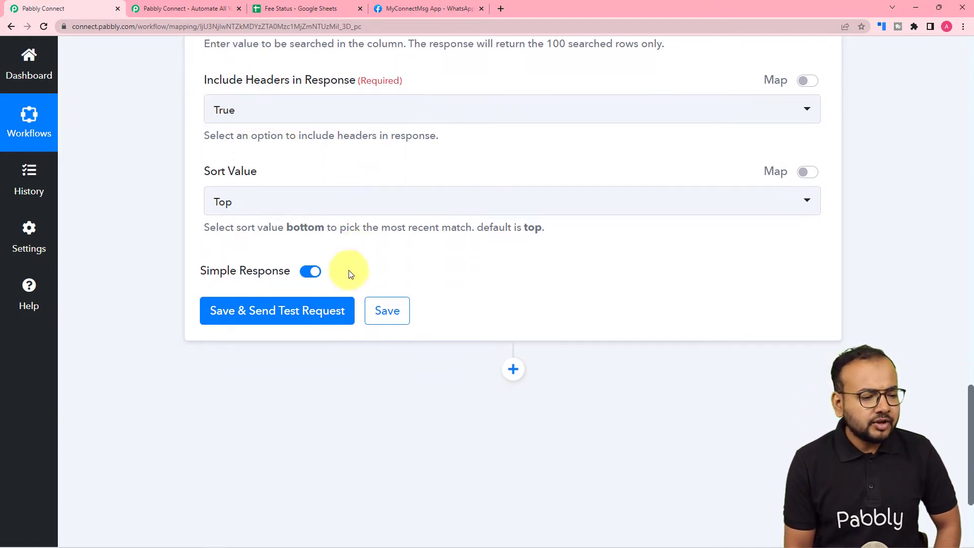
click(293, 207)
click(126, 230)
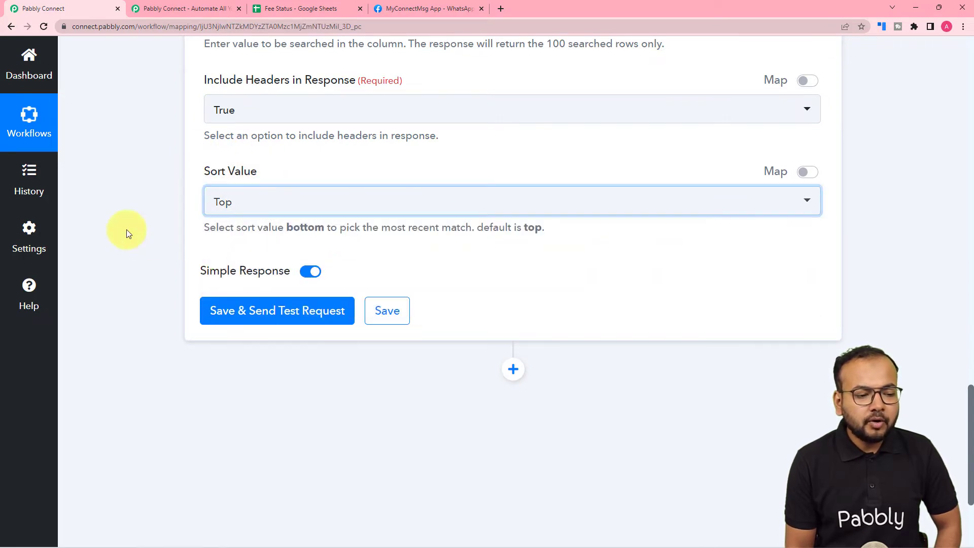
scroll(127, 229, down, 1)
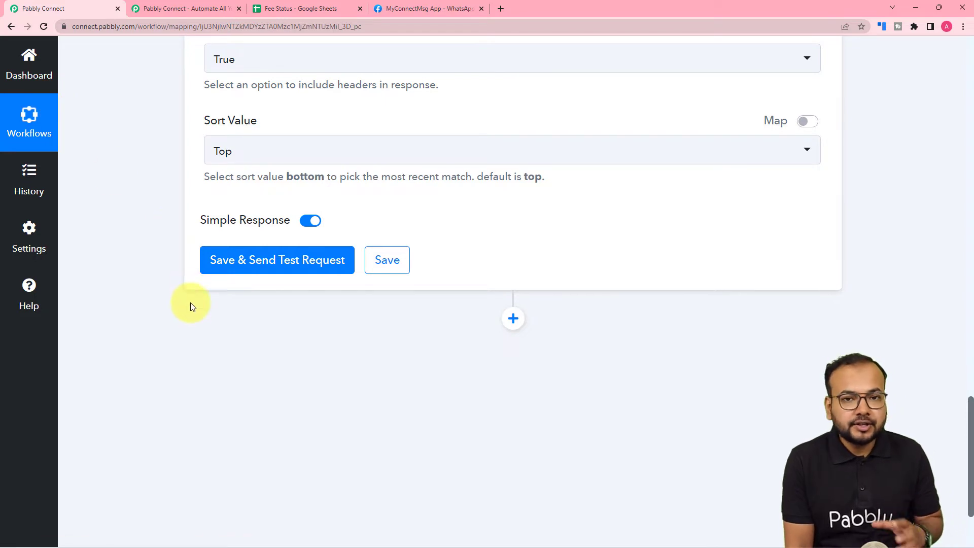
click(313, 223)
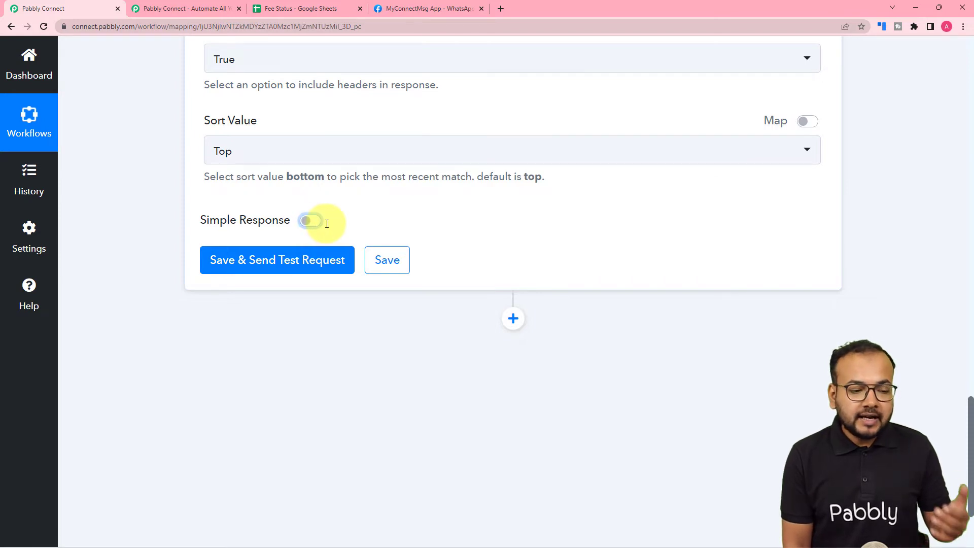
click(244, 271)
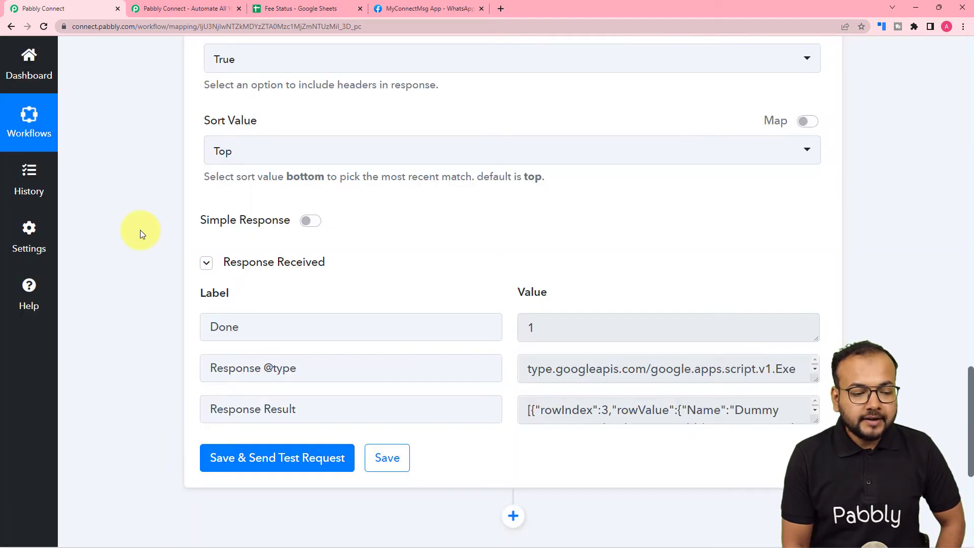
Enlarge the Response Result to review the Not Paid rows, then add an action step
scroll(141, 233, down, 2)
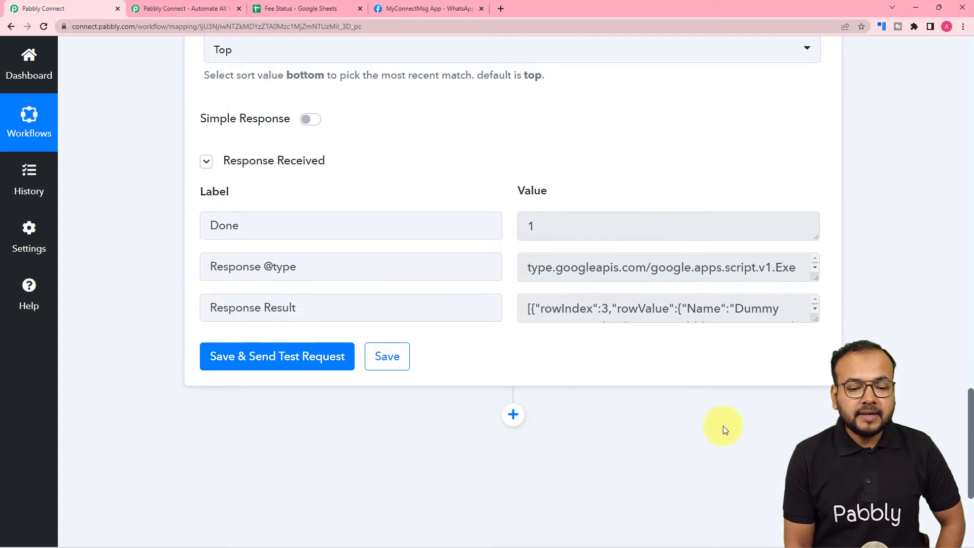
drag(814, 319, 816, 519)
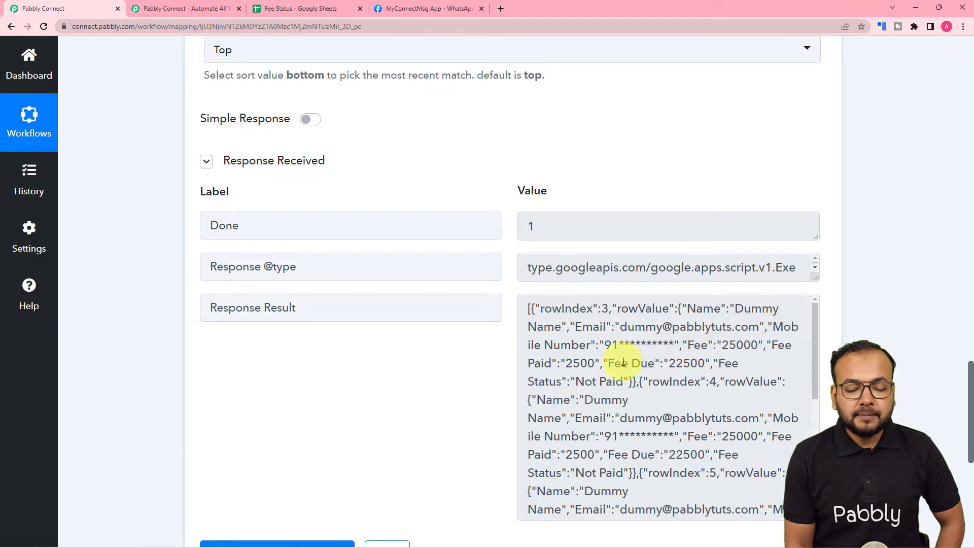
scroll(623, 362, down, 1)
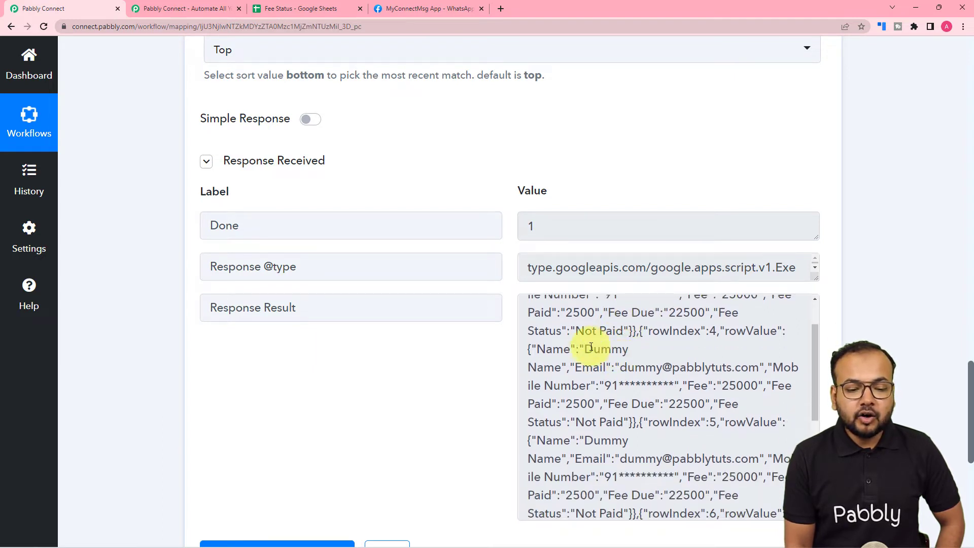
scroll(622, 365, down, 2)
scroll(623, 366, down, 2)
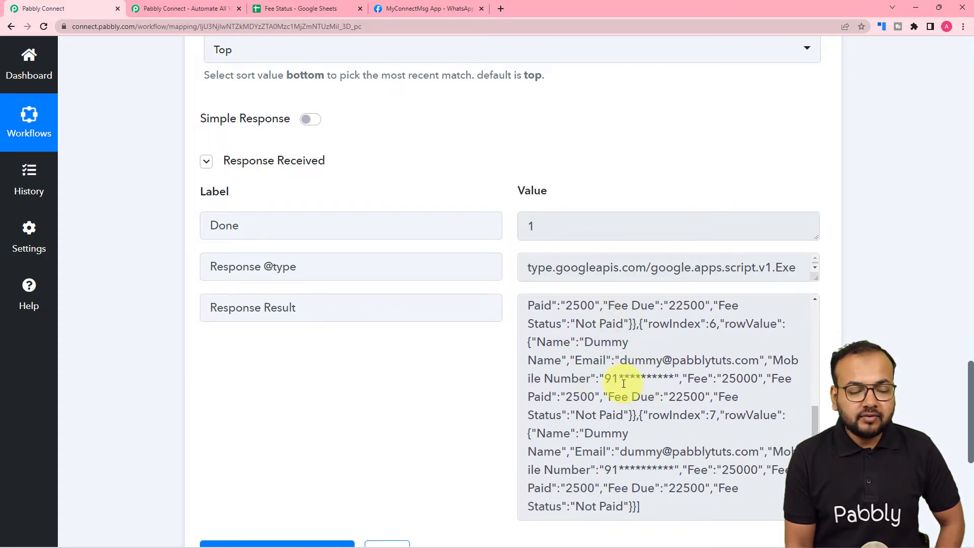
scroll(558, 370, down, 4)
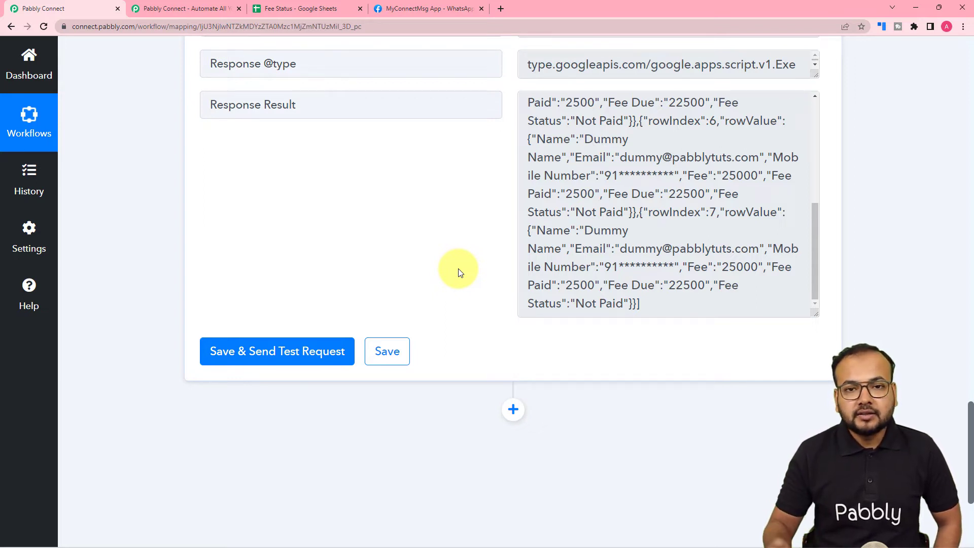
scroll(458, 269, down, 3)
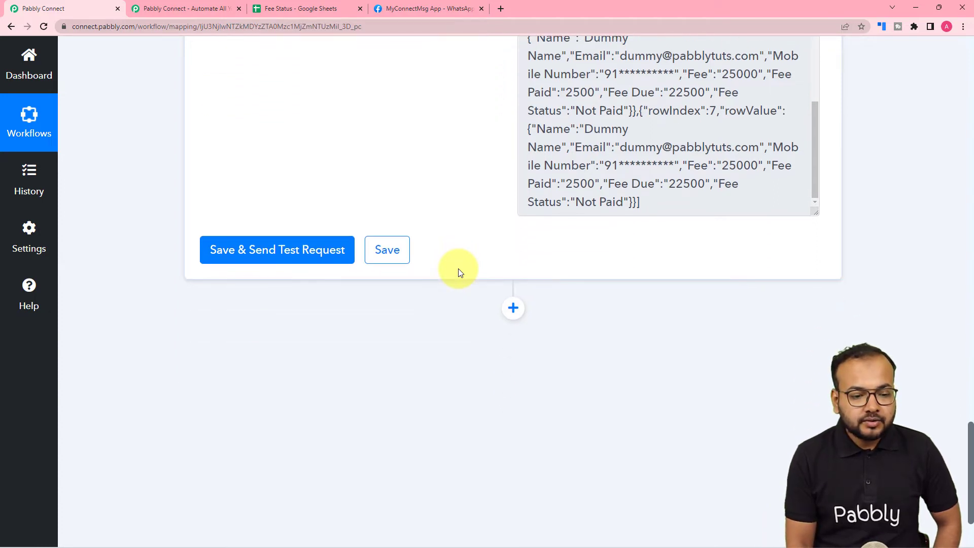
click(512, 258)
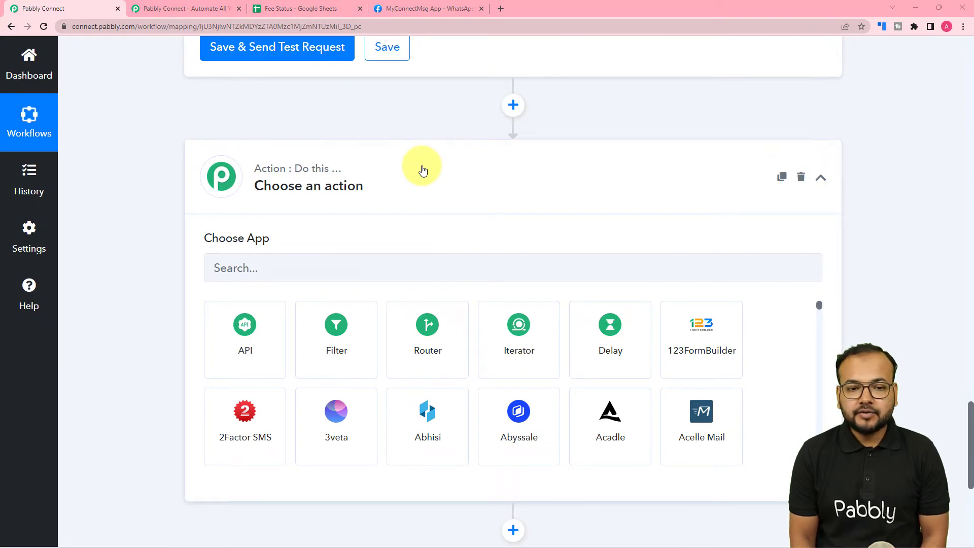
Make the step an Iterator over '2. Response Result []' and save and test it
scroll(423, 170, down, 1)
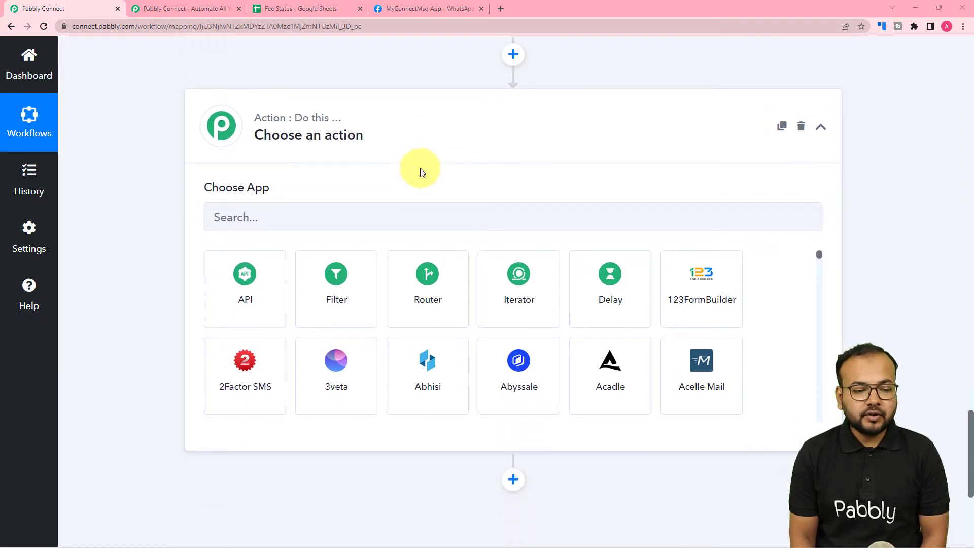
click(515, 311)
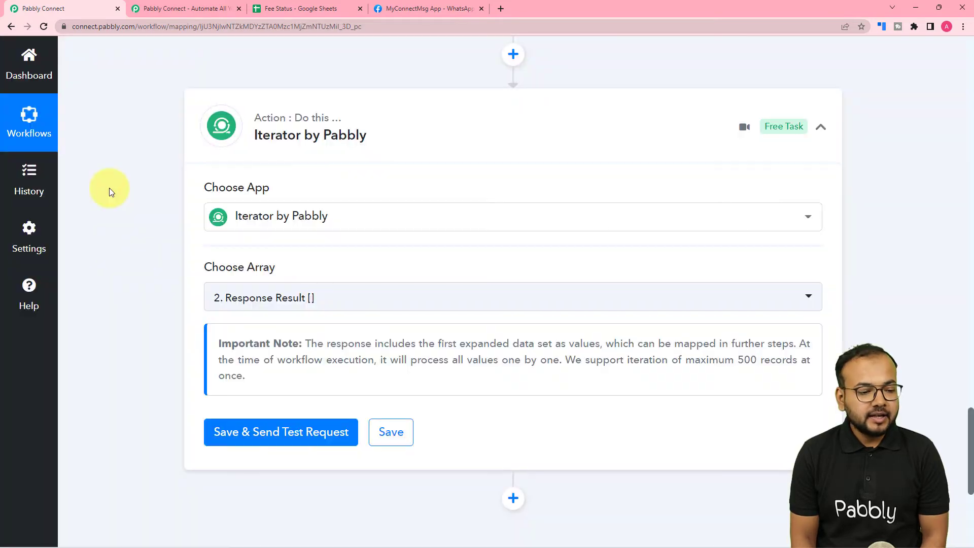
scroll(108, 187, down, 2)
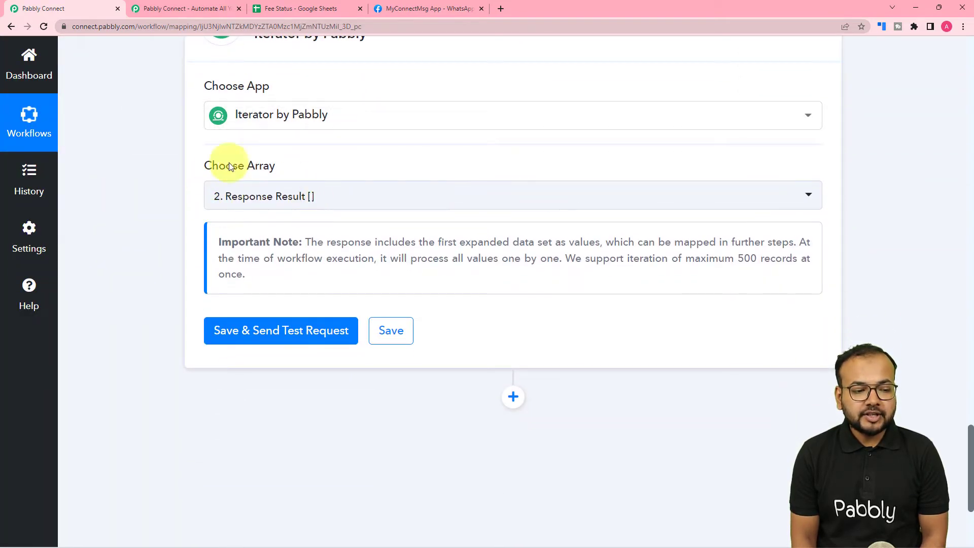
click(284, 206)
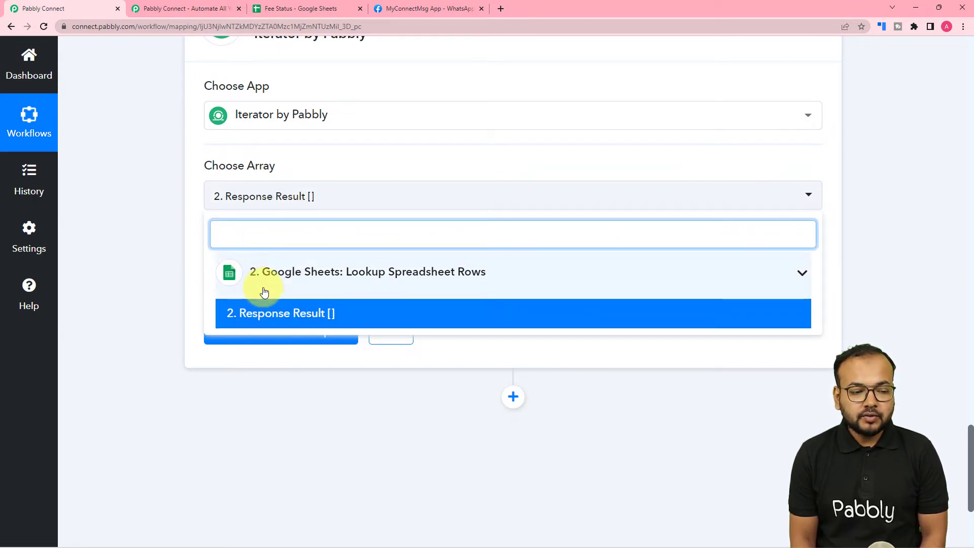
click(259, 321)
scroll(125, 243, up, 10)
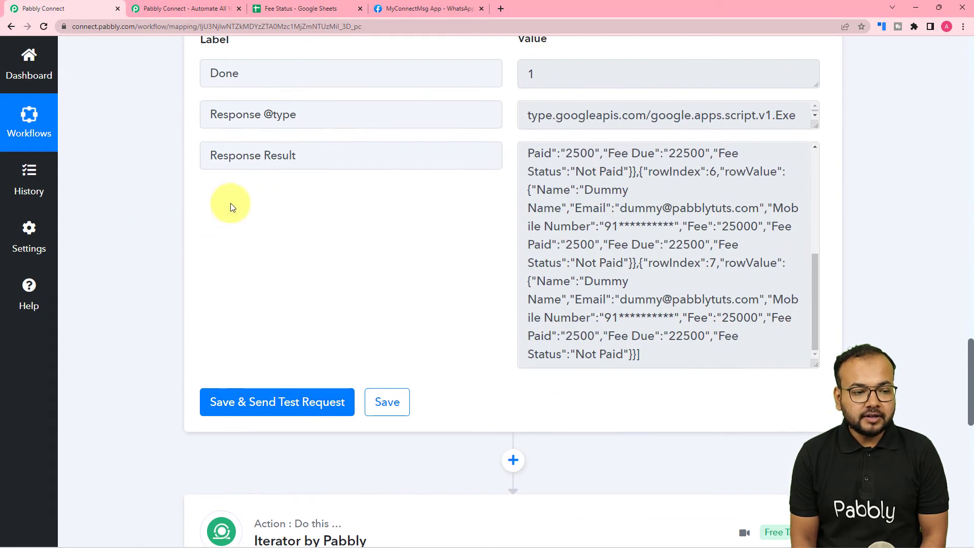
scroll(108, 217, down, 14)
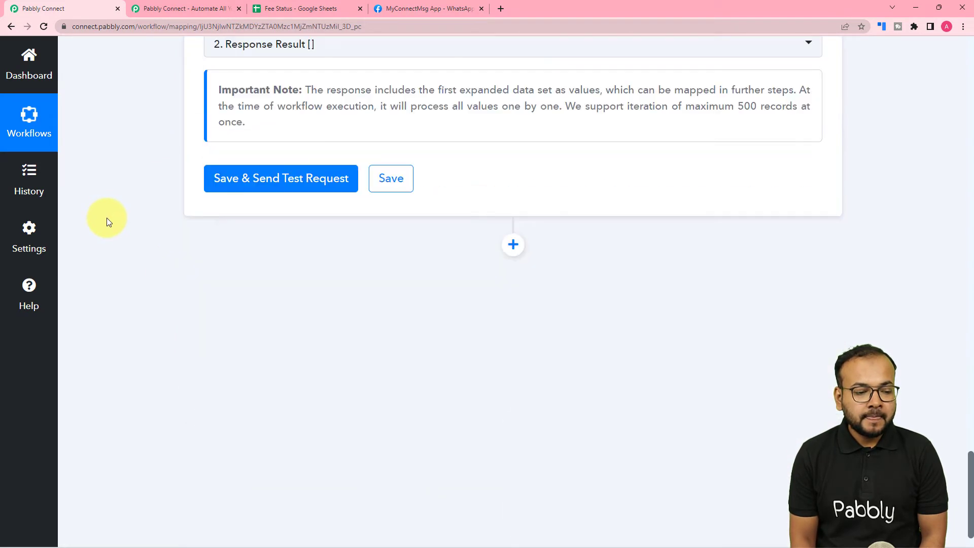
click(234, 184)
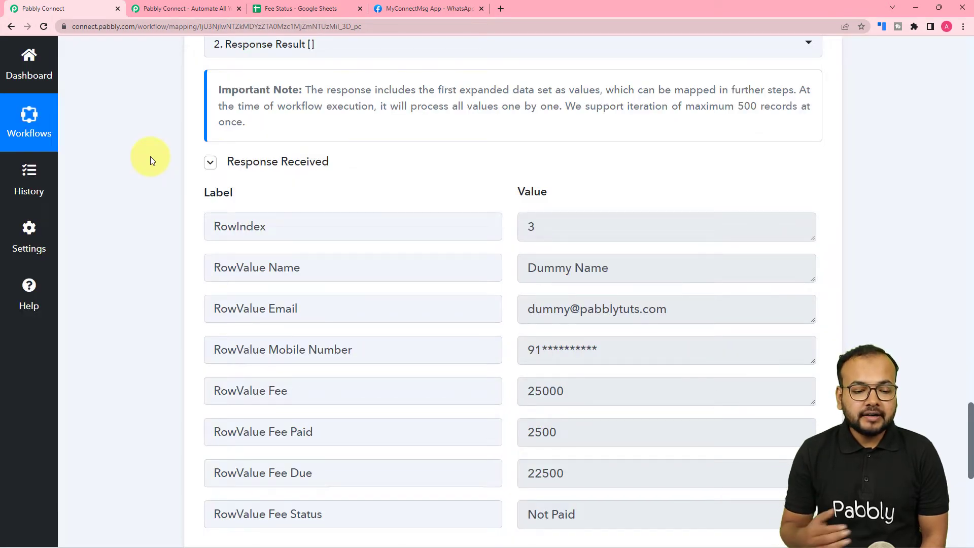
Compare the Iterator's row 3 result with the spreadsheet's Not Paid row
scroll(150, 157, down, 2)
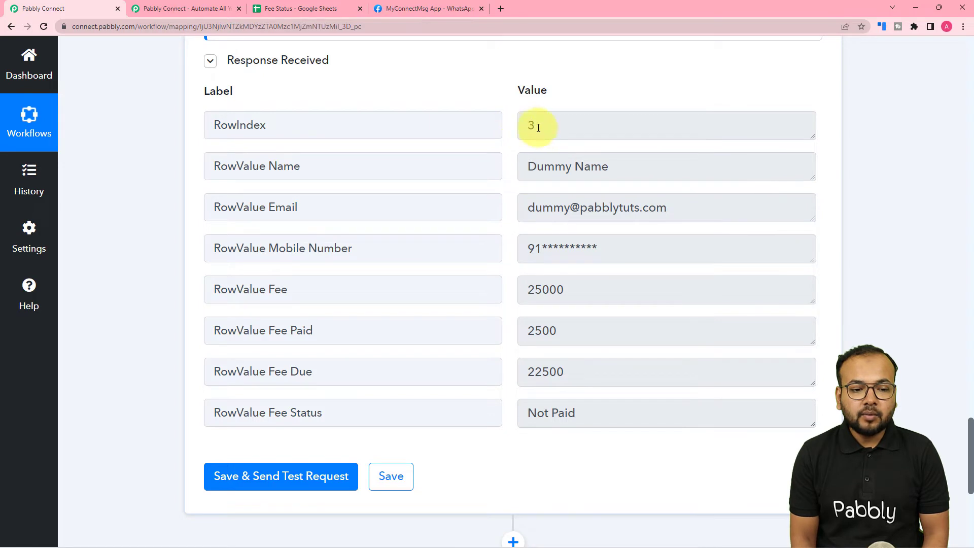
click(266, 9)
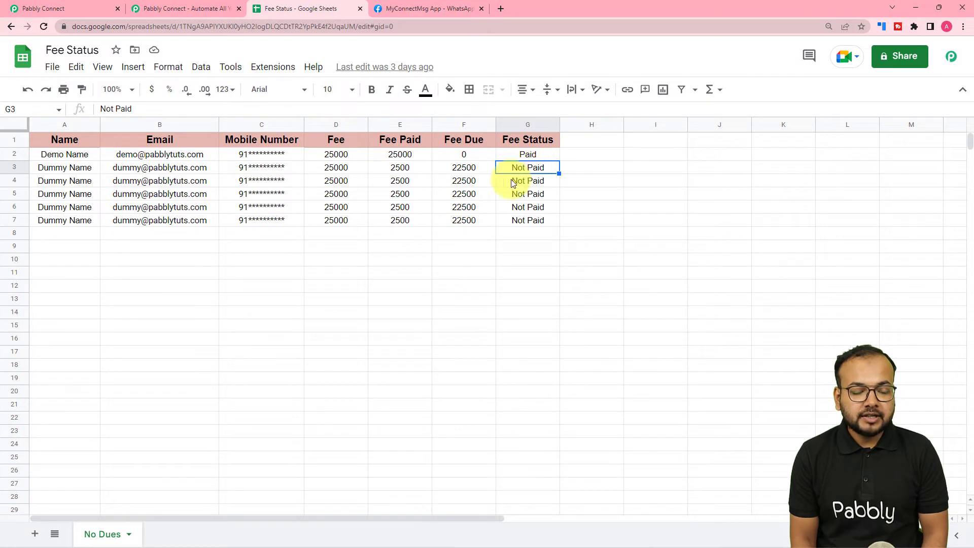
click(58, 8)
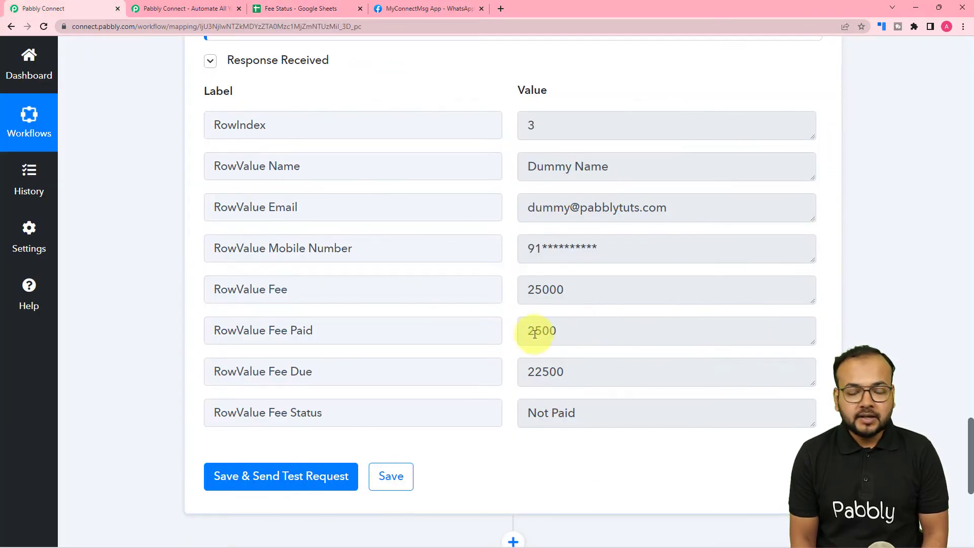
scroll(140, 288, down, 2)
scroll(140, 289, down, 5)
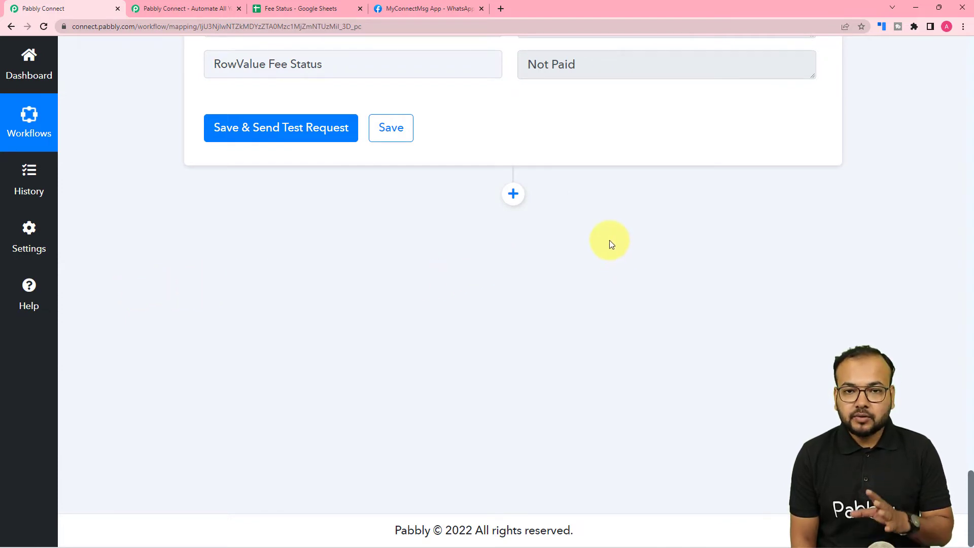
Add an action step after the Iterator using WhatsApp Cloud API's Send Template Message event
click(513, 194)
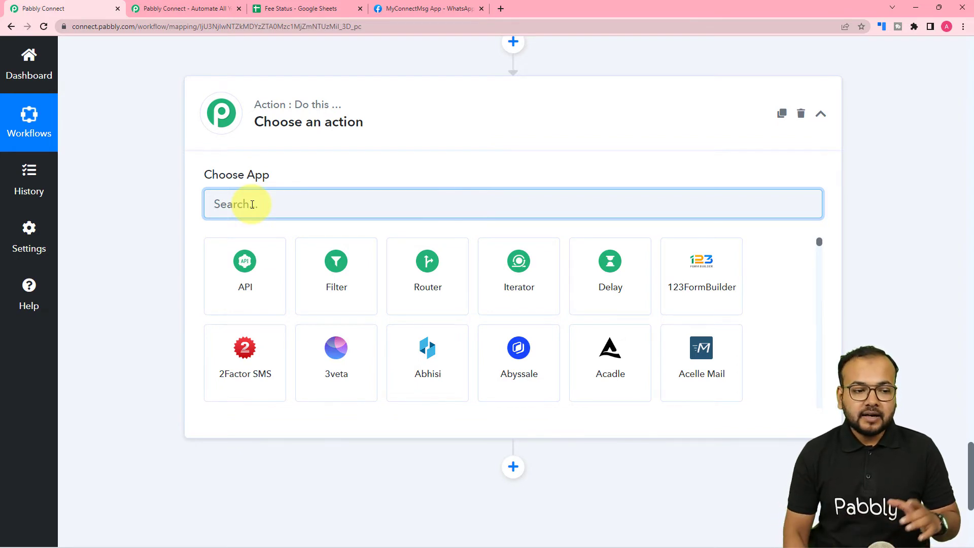
text(what)
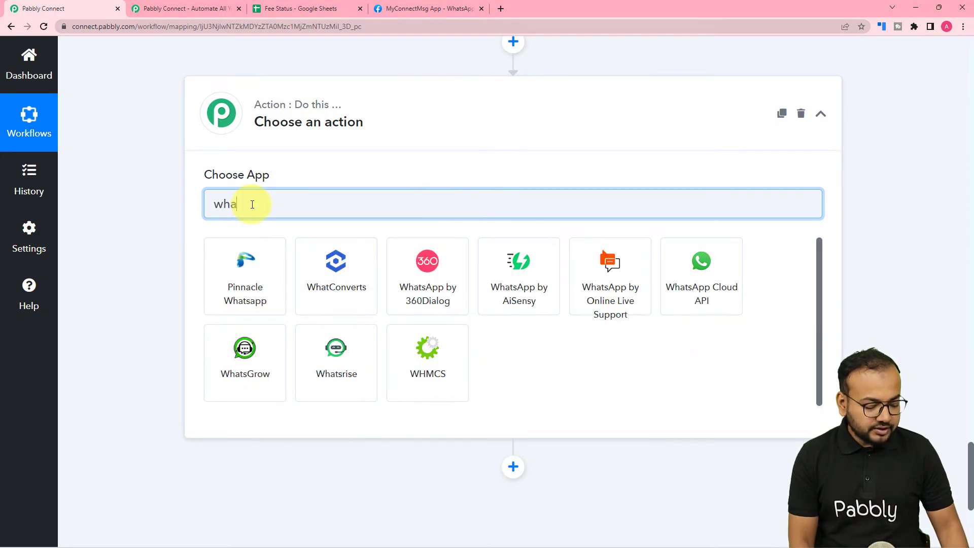
click(699, 298)
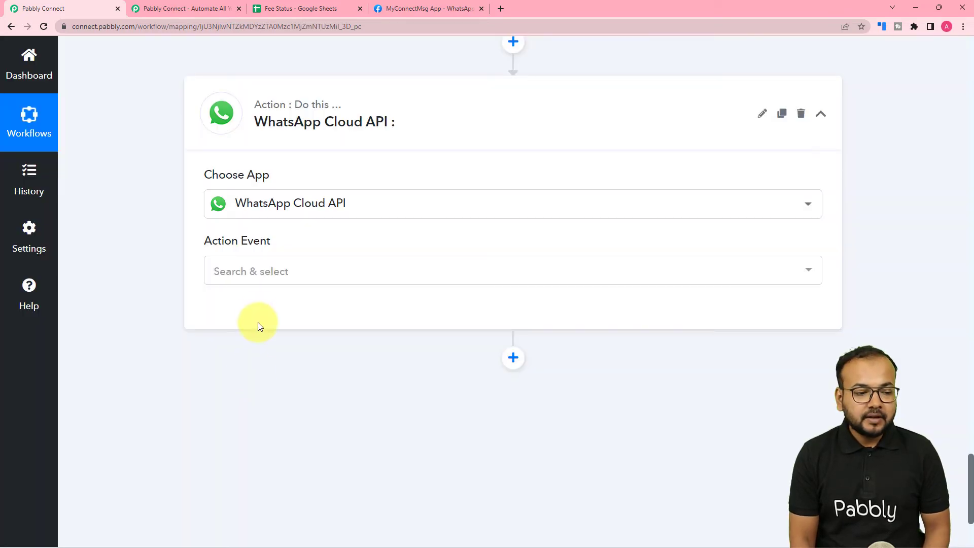
click(256, 273)
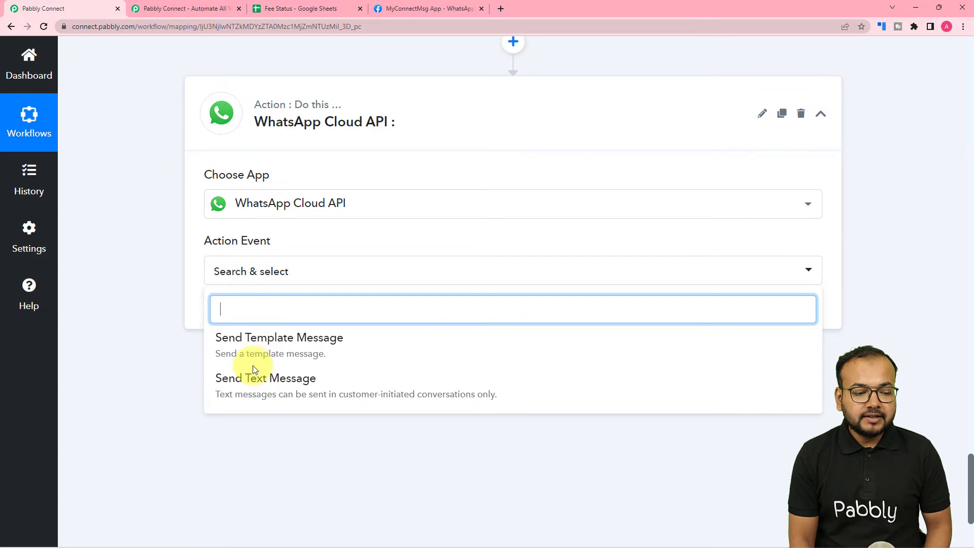
click(268, 355)
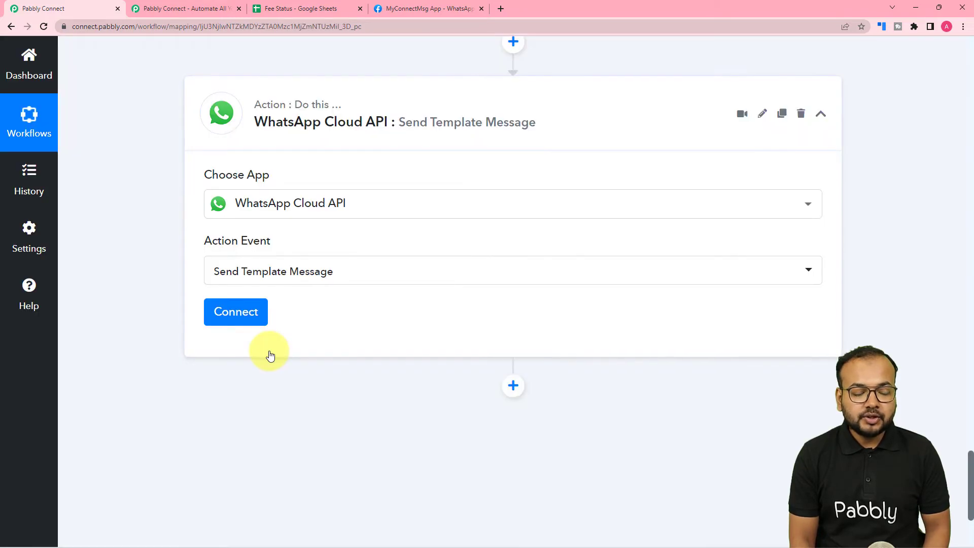
Start a new WhatsApp Cloud API connection and open the token guide linked under the Token field
click(235, 312)
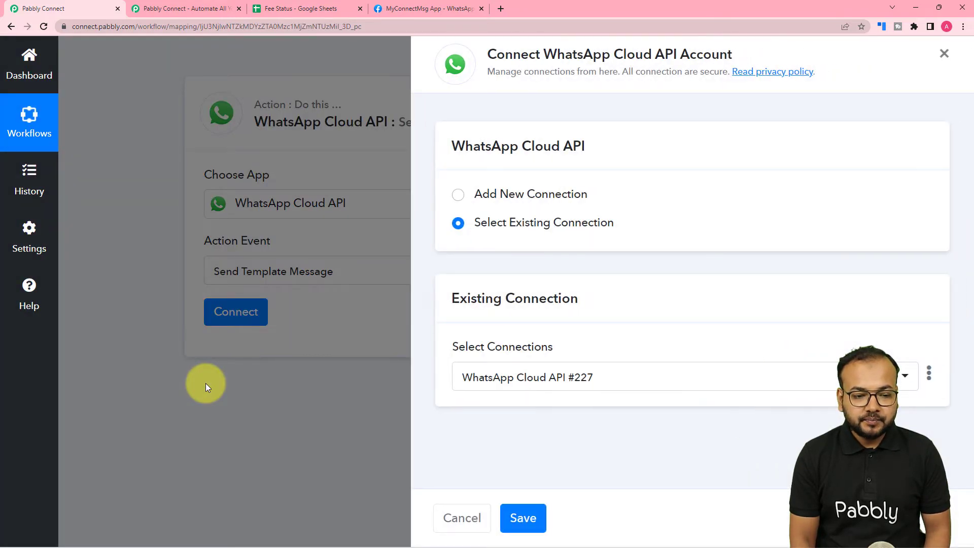
click(457, 197)
scroll(594, 376, down, 1)
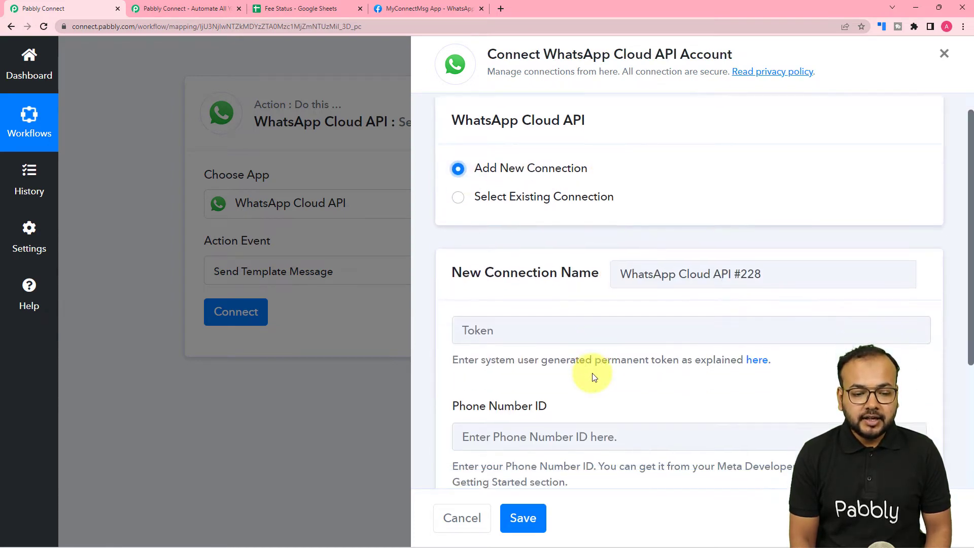
scroll(594, 377, down, 3)
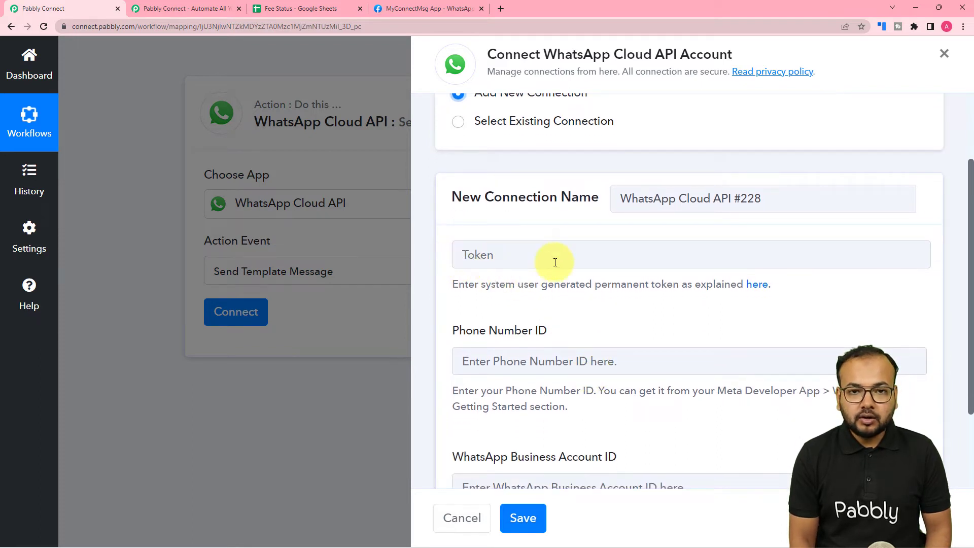
scroll(556, 262, down, 4)
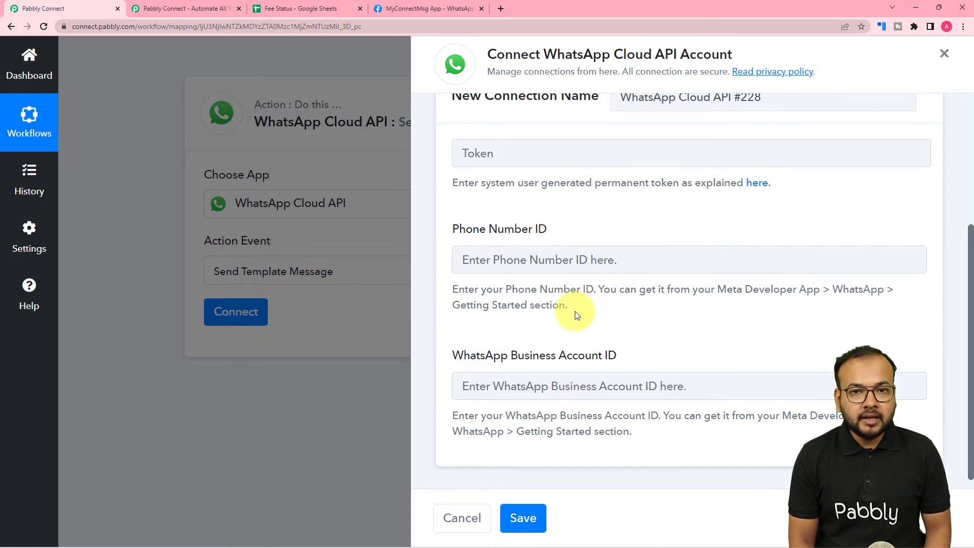
click(752, 189)
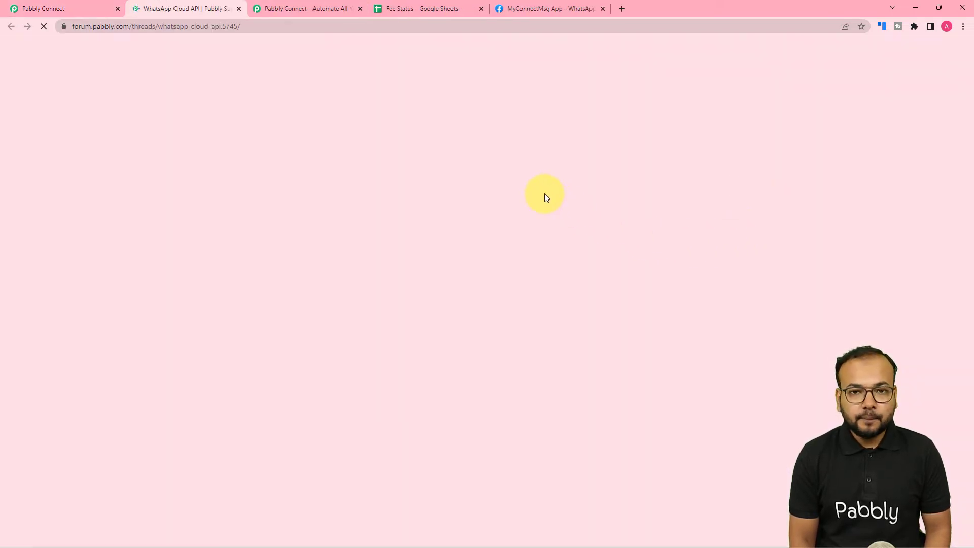
Read through the forum thread's setup videos and webhook instructions, then go back to the connection form
scroll(455, 247, down, 5)
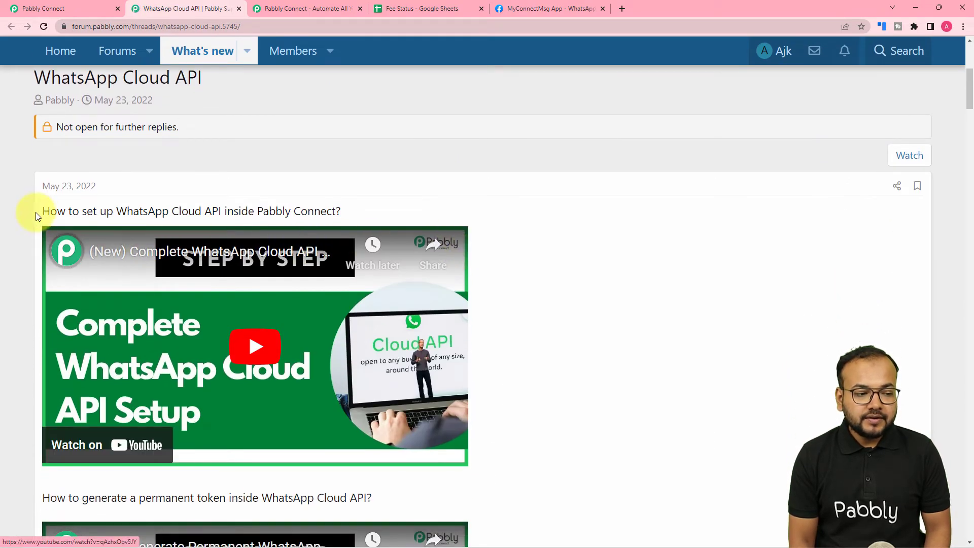
scroll(42, 219, down, 1)
scroll(40, 219, down, 5)
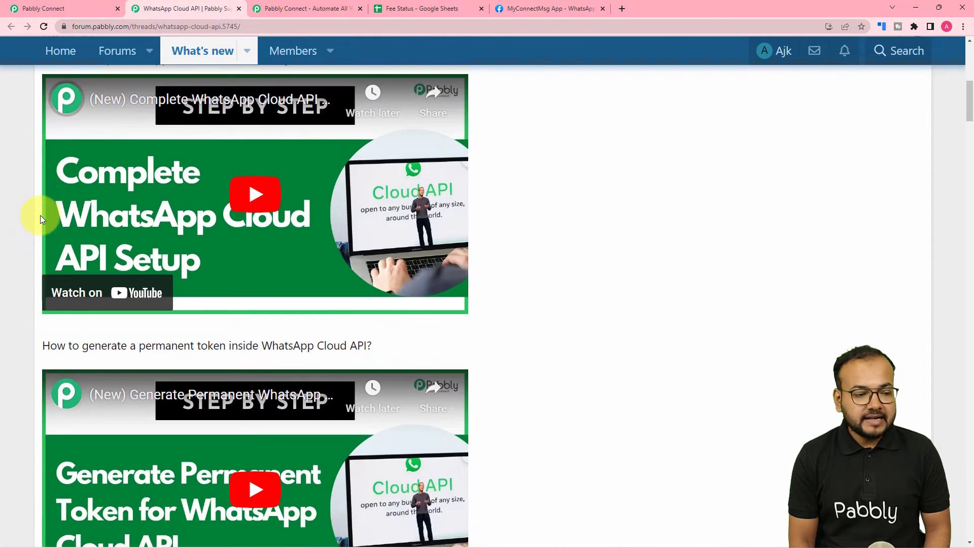
scroll(40, 219, down, 1)
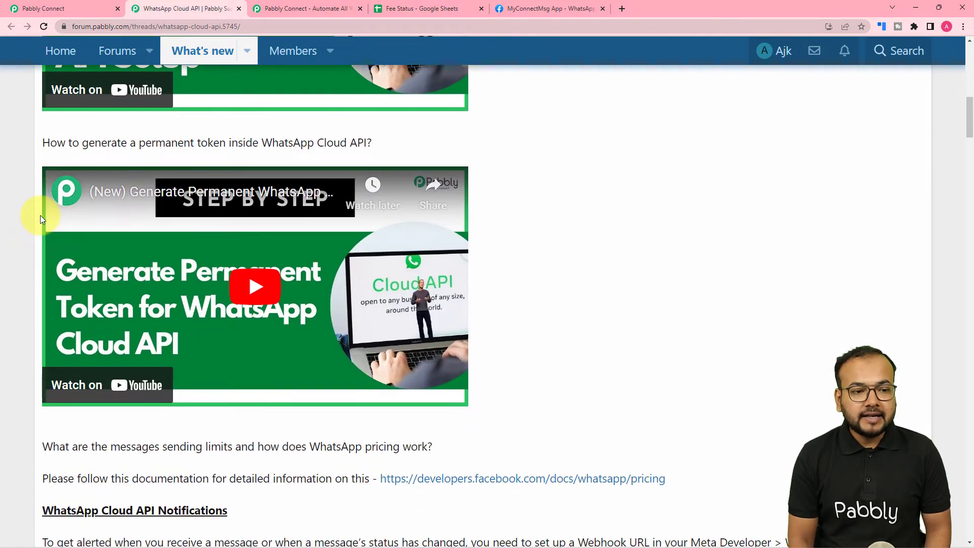
scroll(41, 219, down, 6)
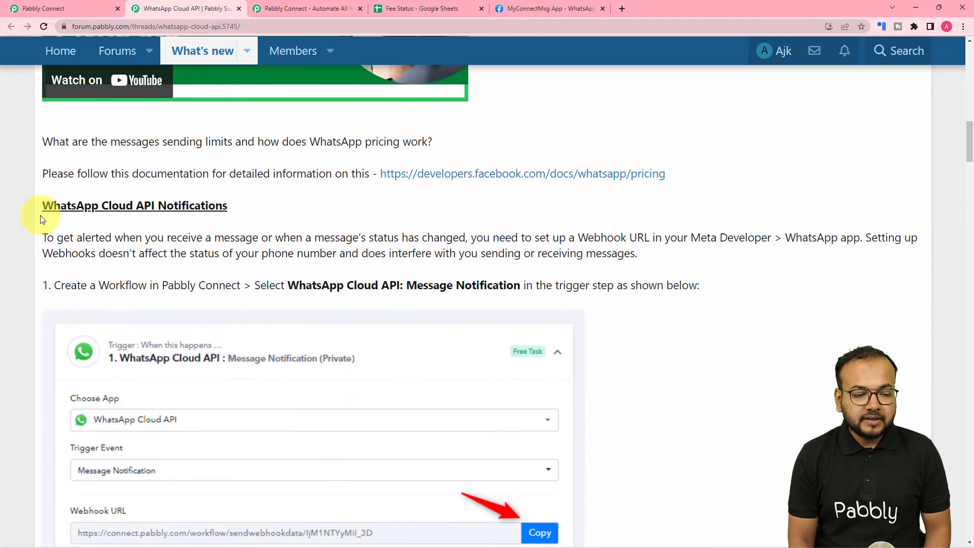
scroll(40, 219, down, 13)
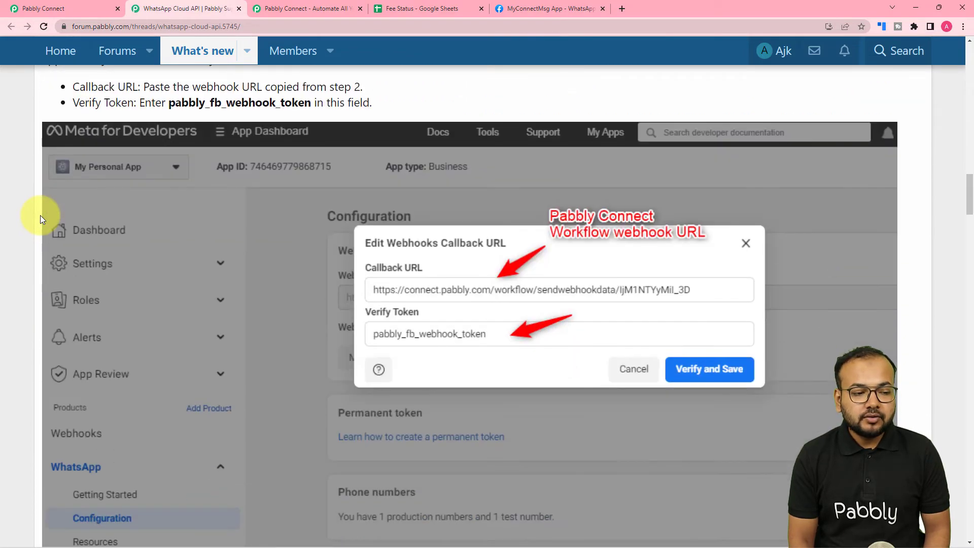
scroll(40, 219, up, 20)
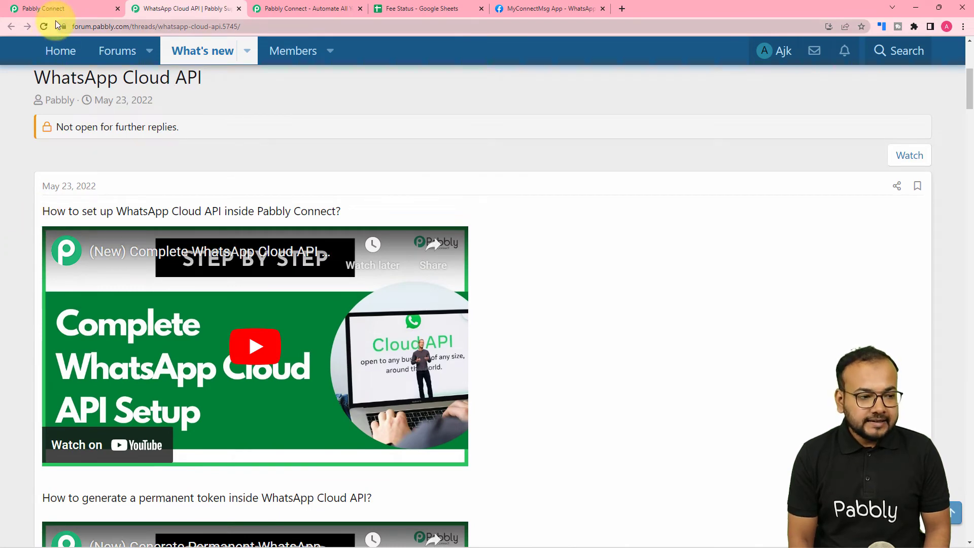
click(71, 7)
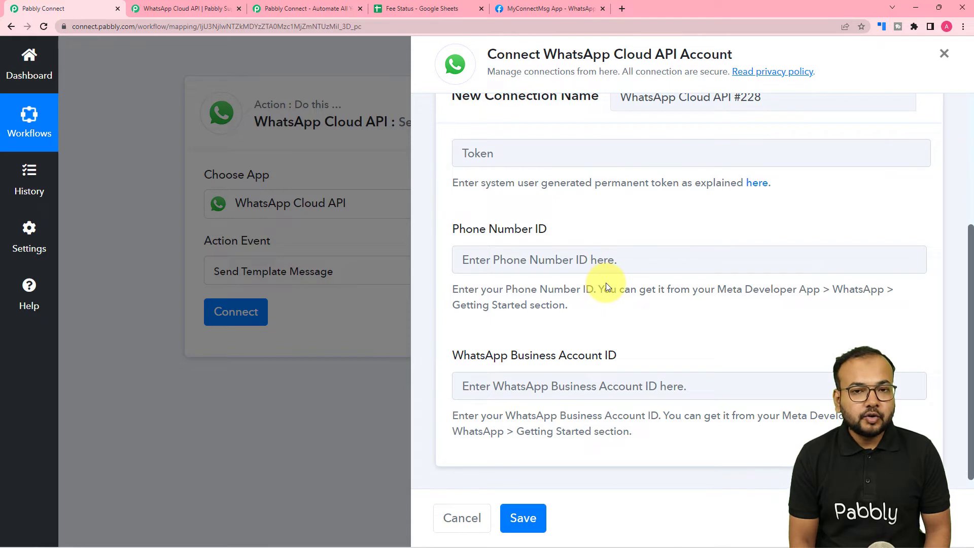
Compare the Meta app page with the forum thread, ending on MyConnectMsg App's WhatsApp Getting started page
click(532, 11)
scroll(445, 279, up, 2)
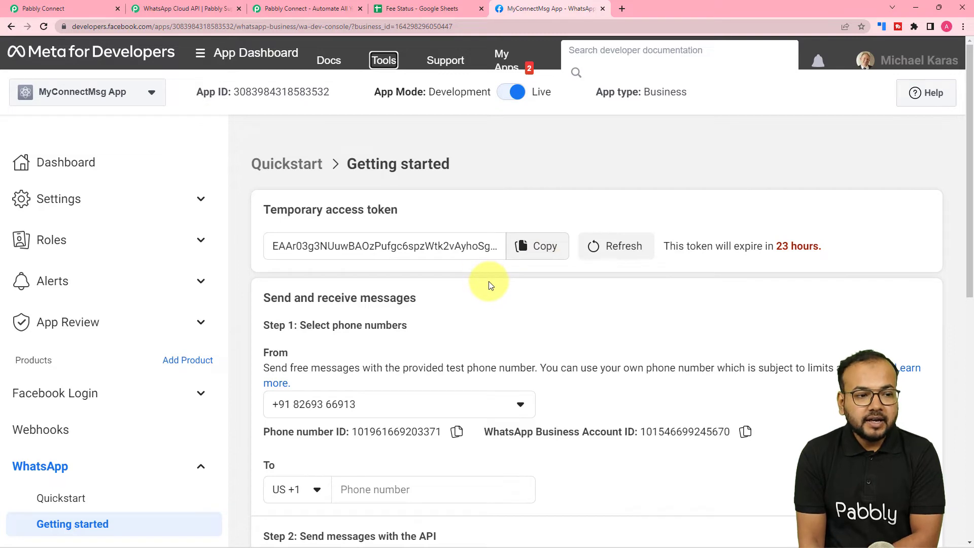
click(205, 9)
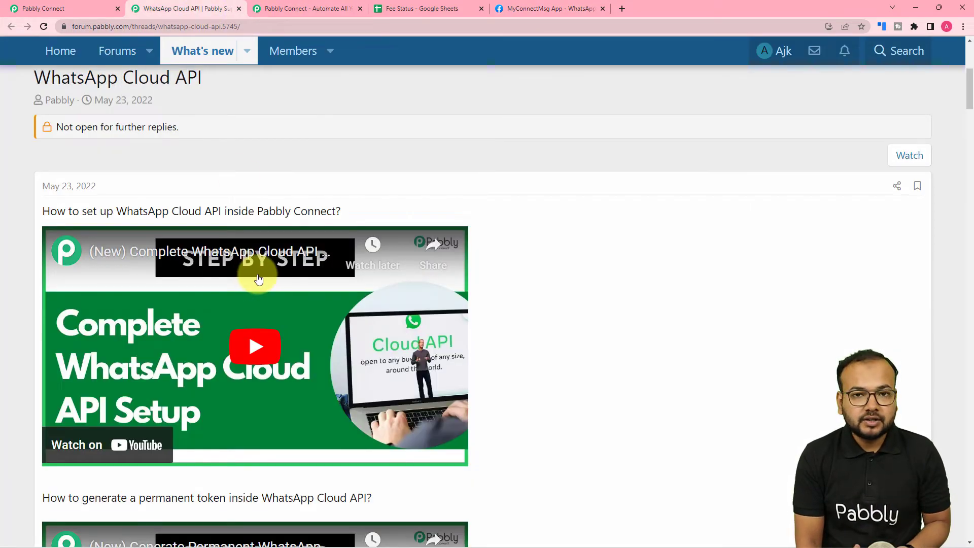
scroll(257, 280, down, 7)
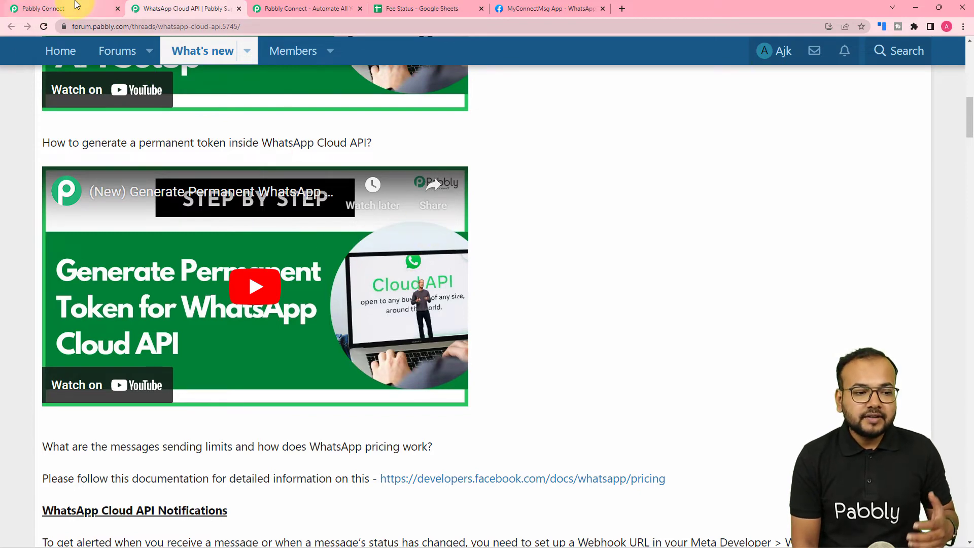
click(59, 8)
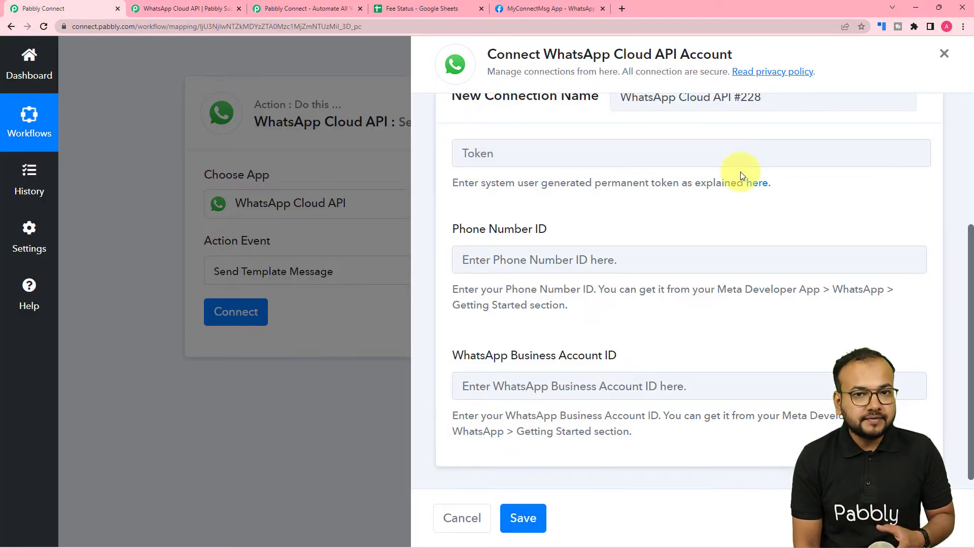
click(507, 9)
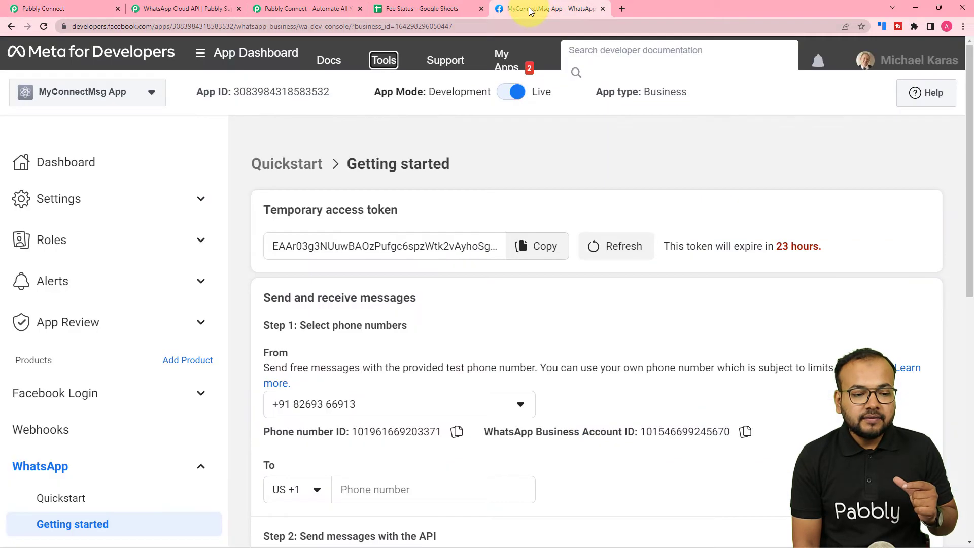
Copy the Phone number ID from Meta and paste it into Pabbly's Phone Number ID field
scroll(355, 330, down, 3)
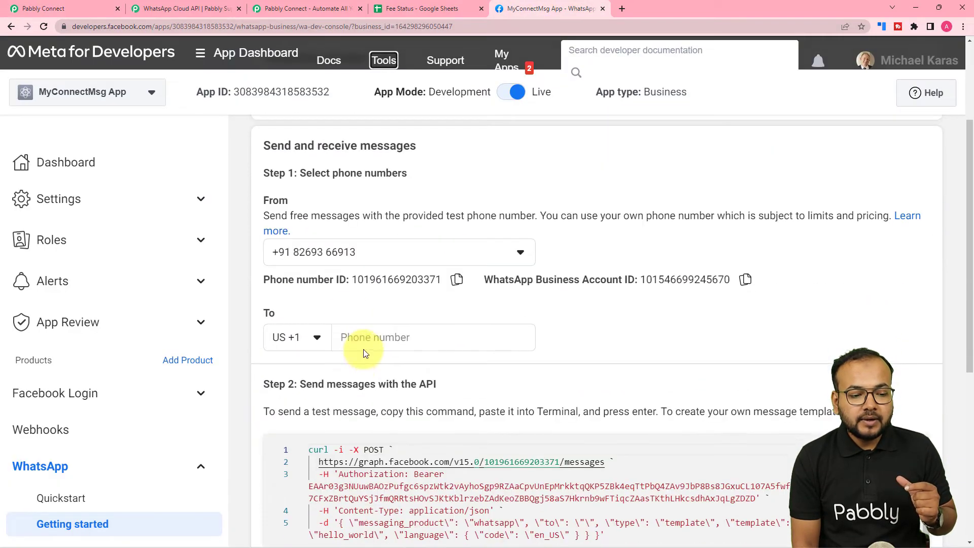
click(456, 280)
click(43, 9)
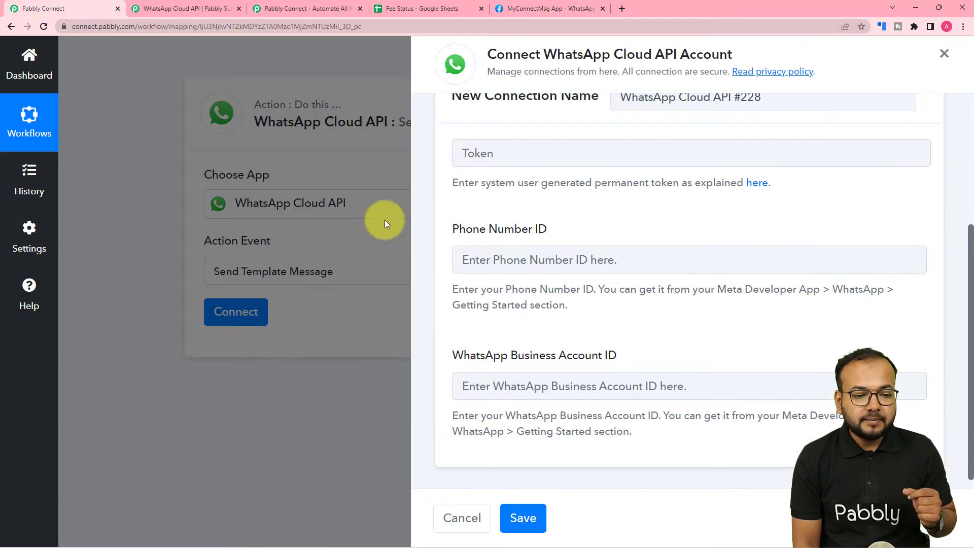
right_click(479, 260)
click(509, 341)
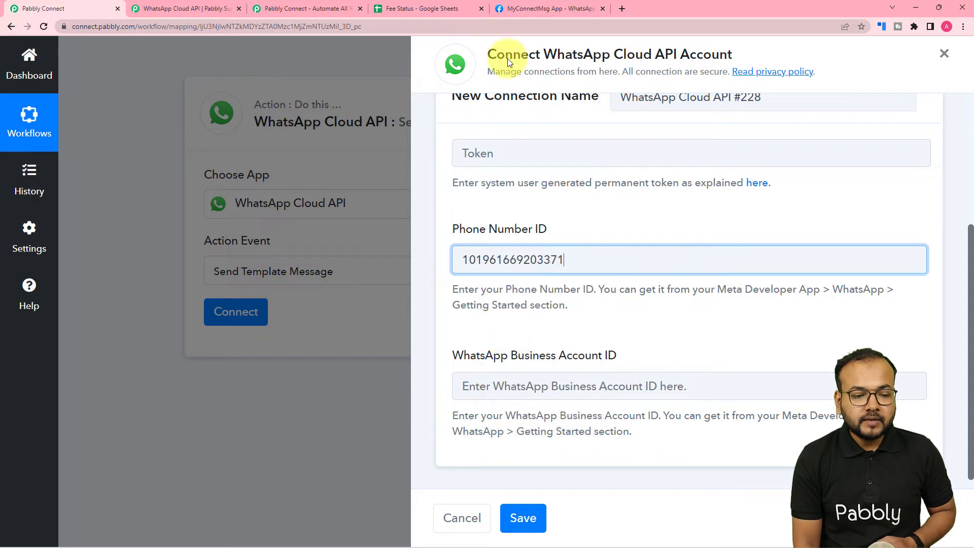
Copy the WhatsApp Business Account ID from Meta and paste it into Pabbly's matching field
click(513, 4)
click(745, 280)
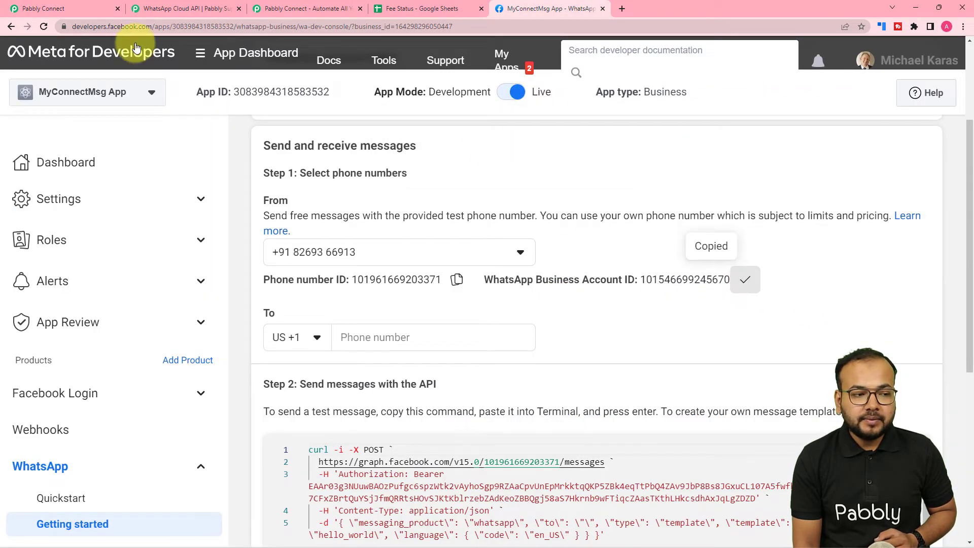
click(76, 8)
right_click(488, 397)
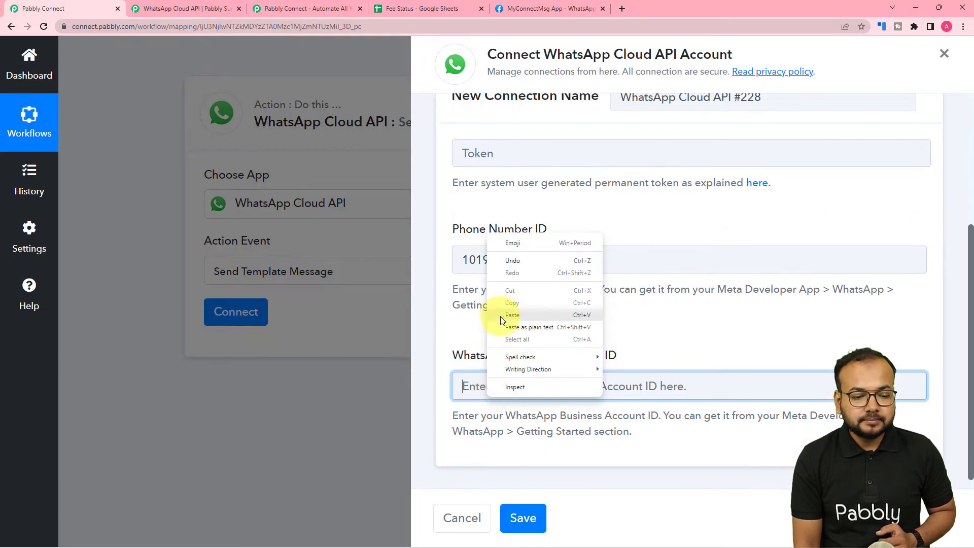
click(499, 313)
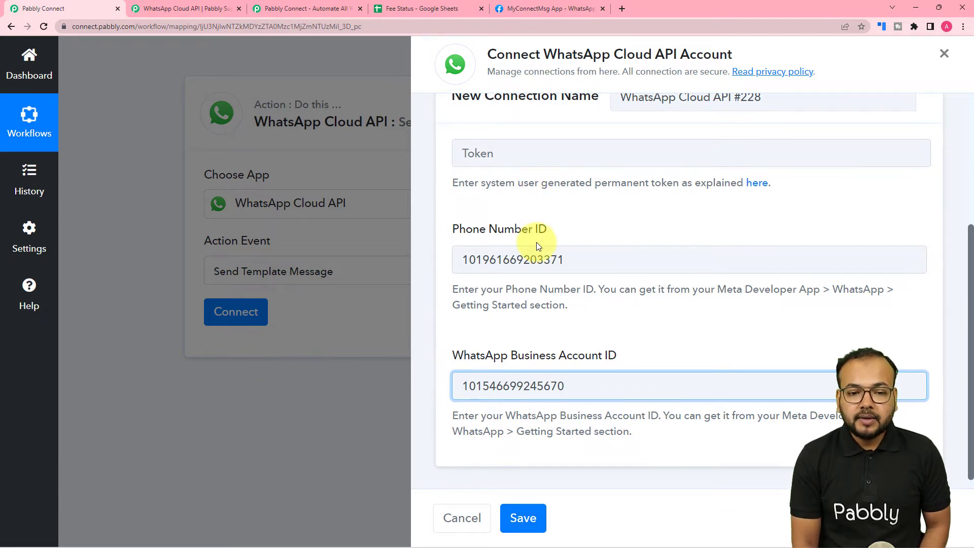
scroll(538, 246, up, 2)
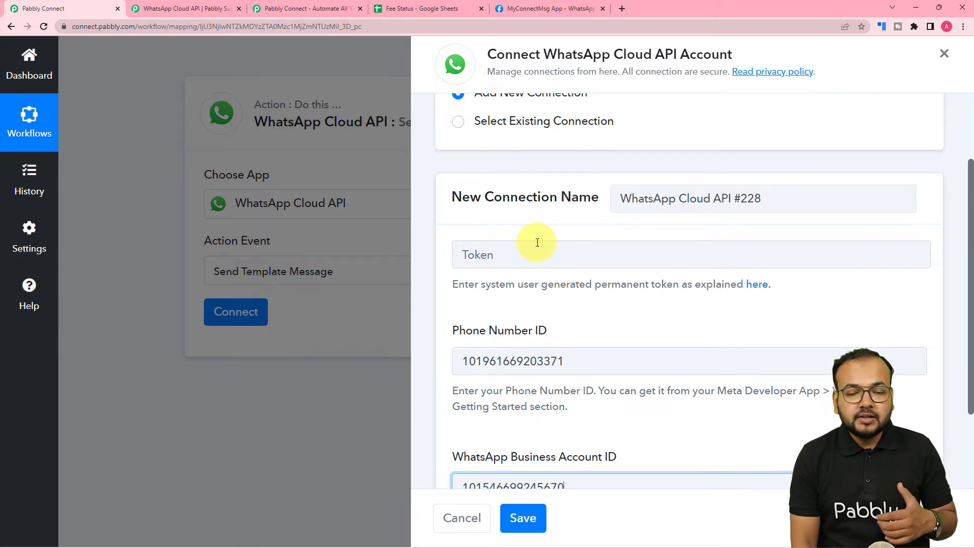
Connect the step using the existing 'WhatsApp Cloud API Final' connection and save it
click(460, 127)
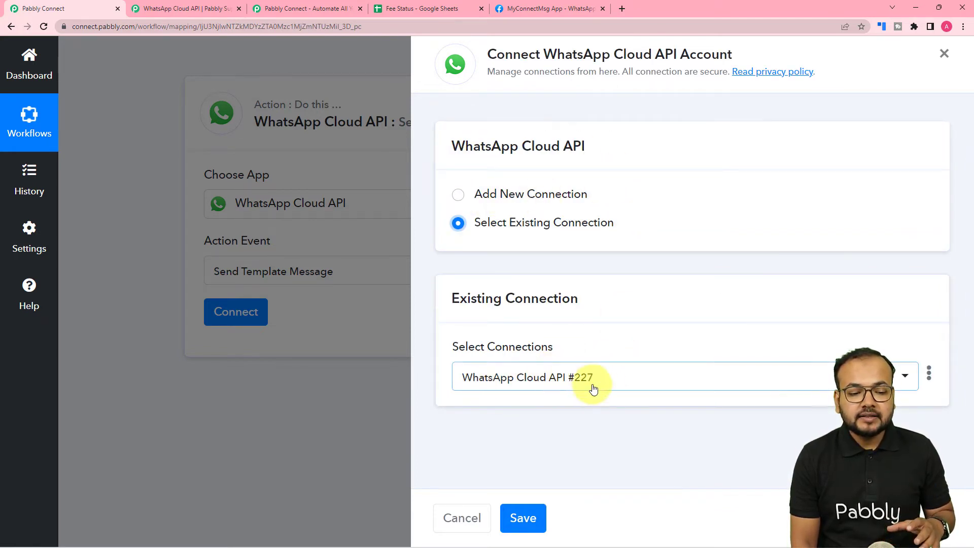
click(624, 392)
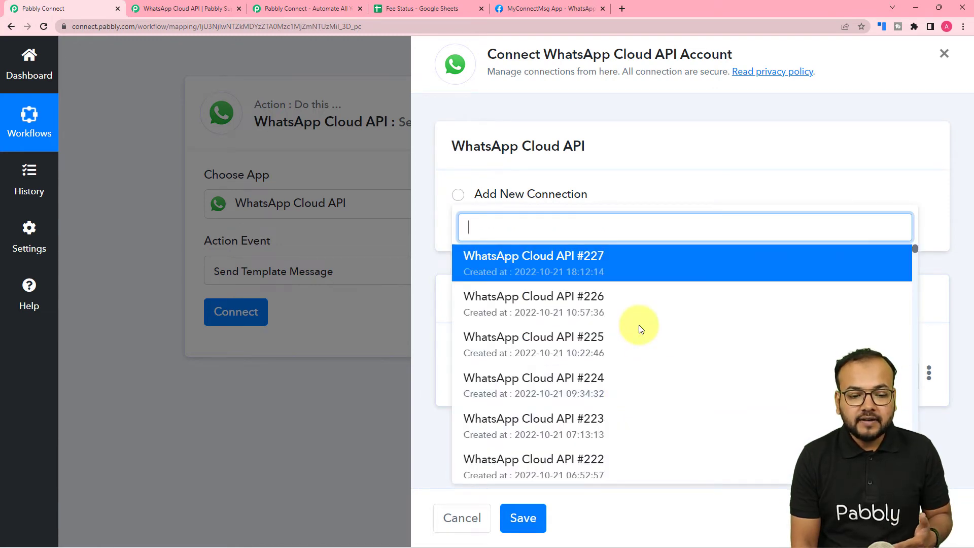
scroll(639, 327, down, 20)
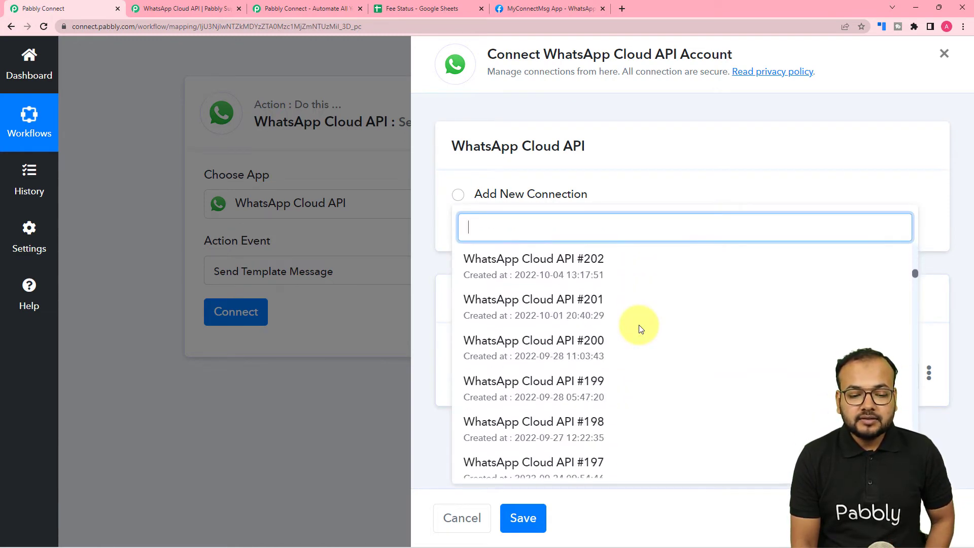
drag(915, 272, 917, 472)
click(586, 412)
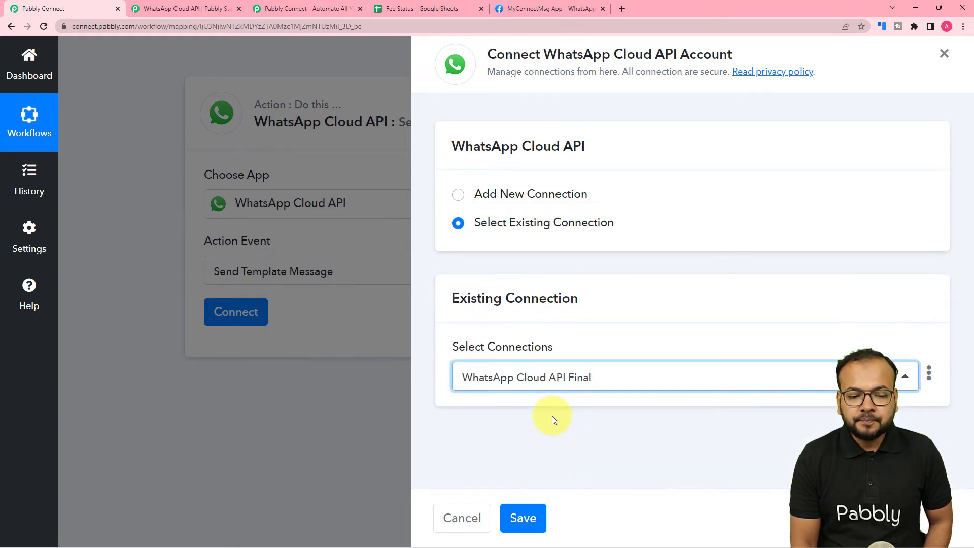
click(522, 517)
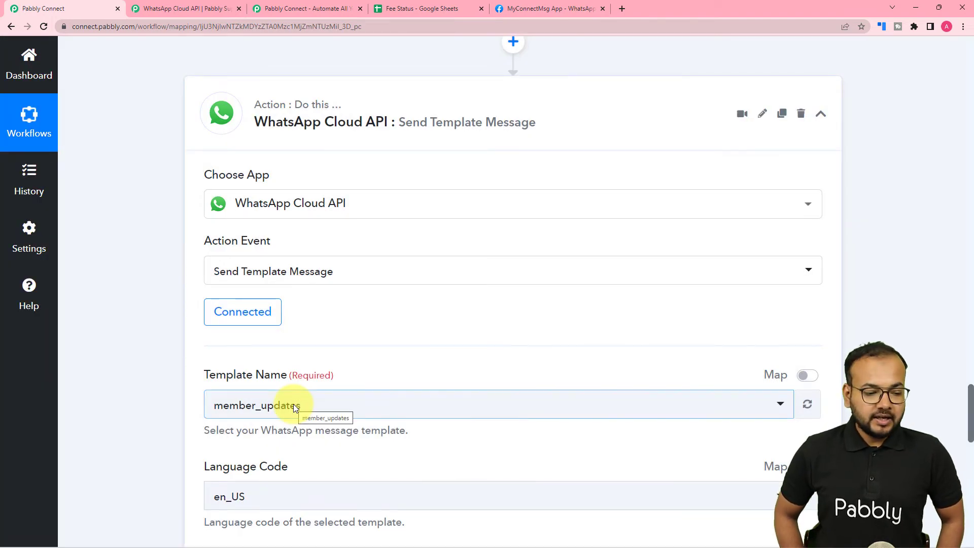
scroll(316, 321, down, 2)
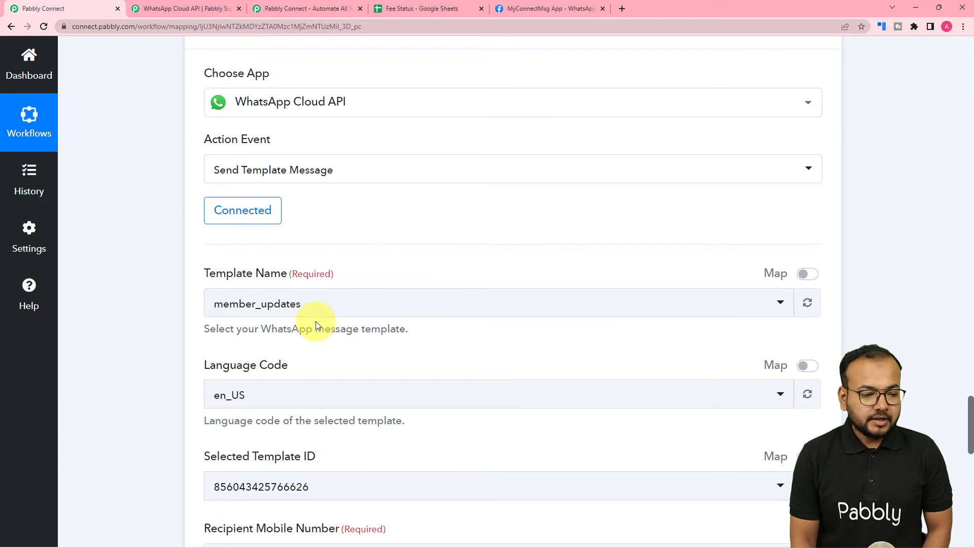
scroll(316, 321, down, 1)
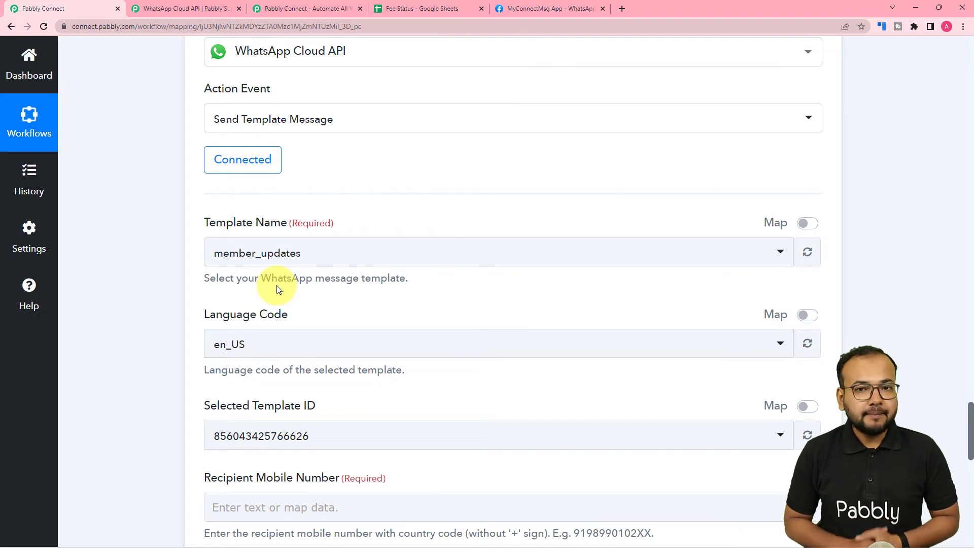
click(559, 9)
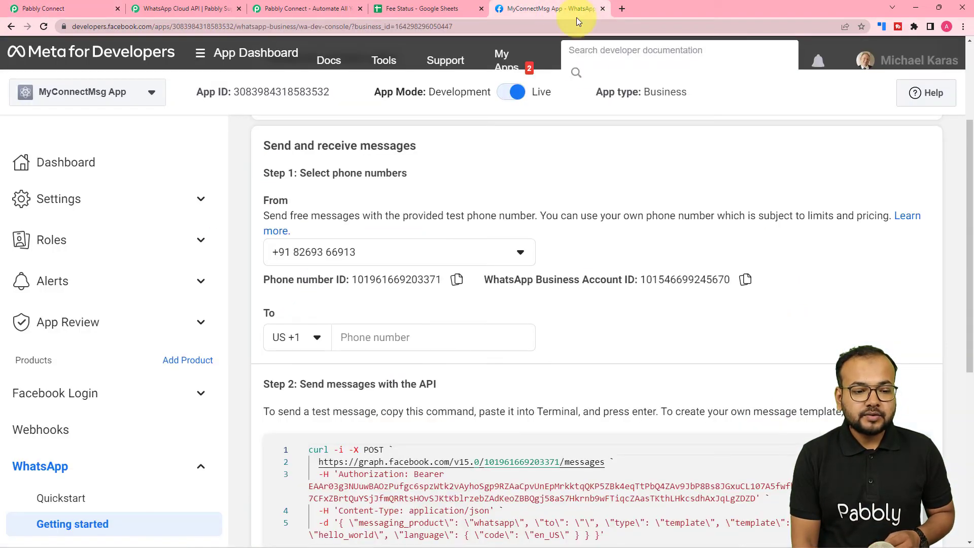
Open WhatsApp Manager's Message templates list from the Step 2 link on Getting started
scroll(588, 157, down, 4)
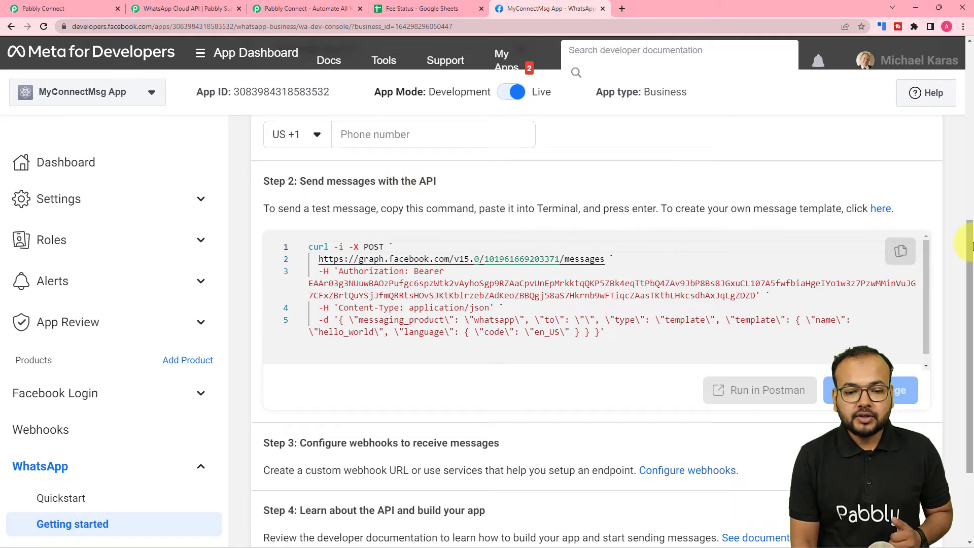
click(880, 209)
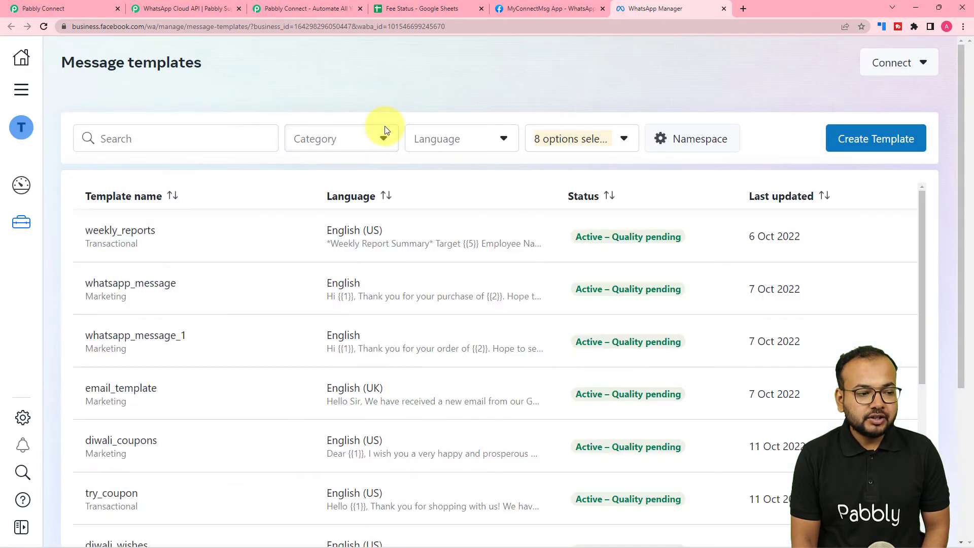
Search the templates for 'sch' and open school_fee_reminder to see its {{1}}–{{4}} variables
click(202, 138)
text(sc)
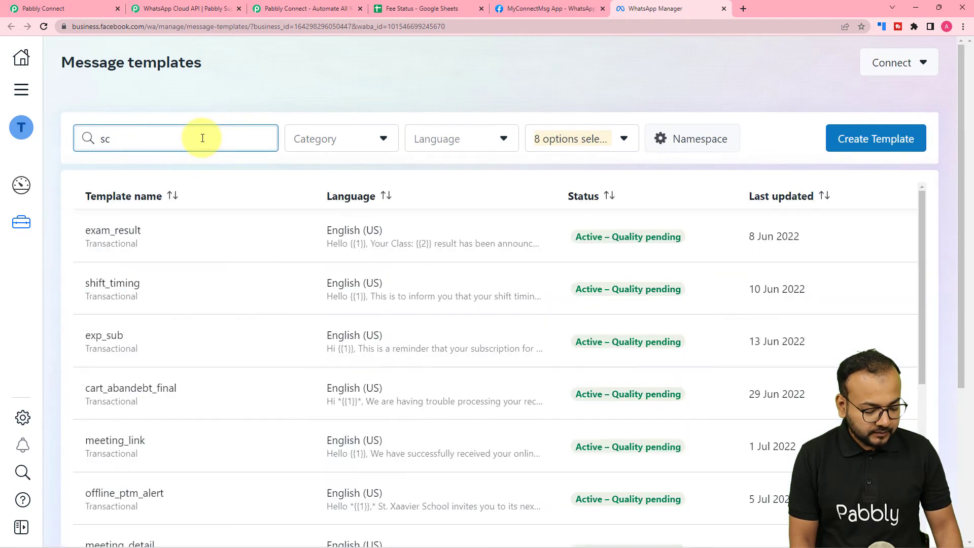
text(hool)
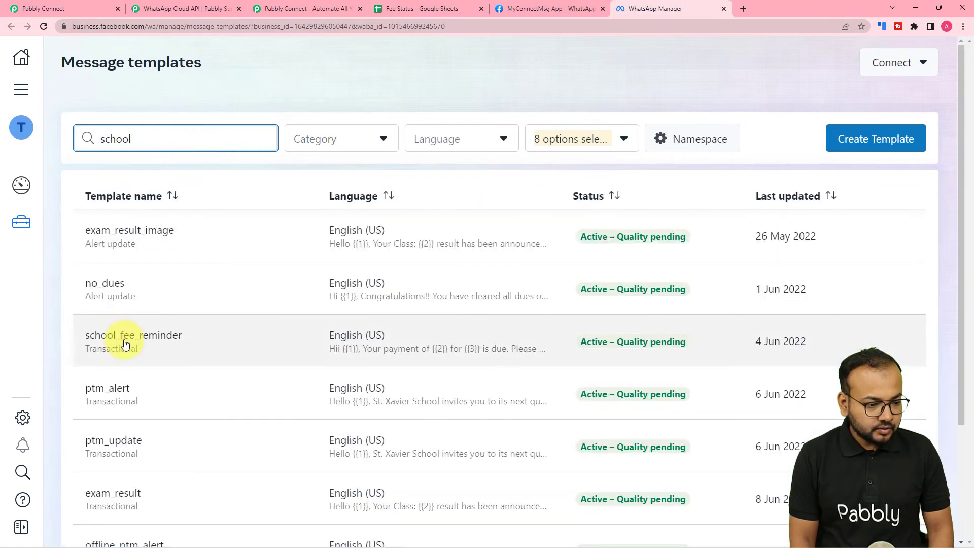
click(126, 343)
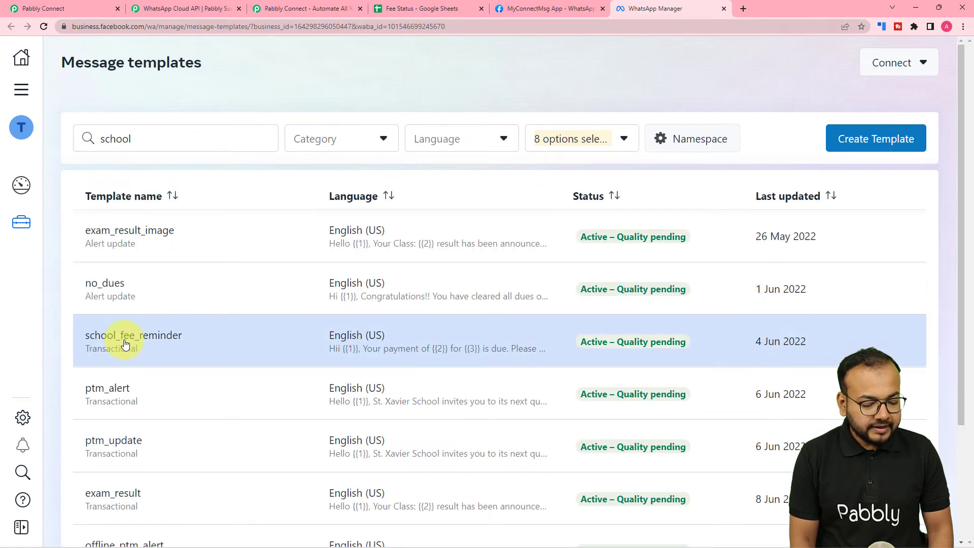
scroll(368, 344, down, 1)
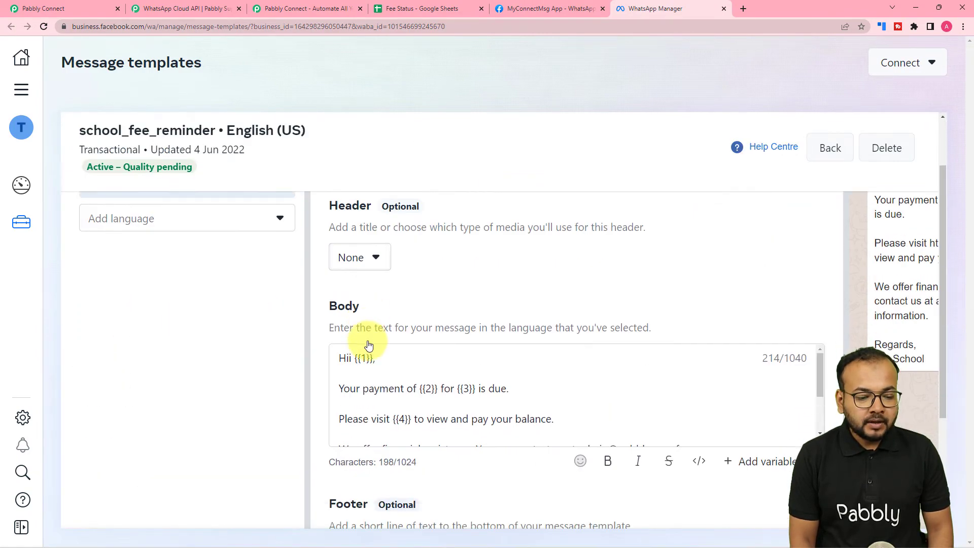
Review the school_fee_reminder template's body and variables, then return to the Pabbly Connect workflow
scroll(368, 345, down, 5)
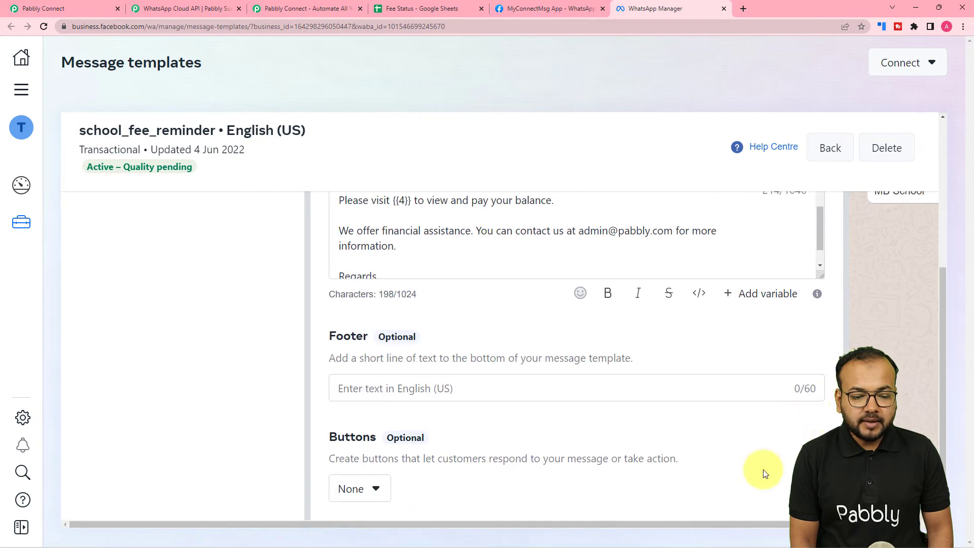
drag(740, 524, 868, 524)
scroll(817, 439, up, 3)
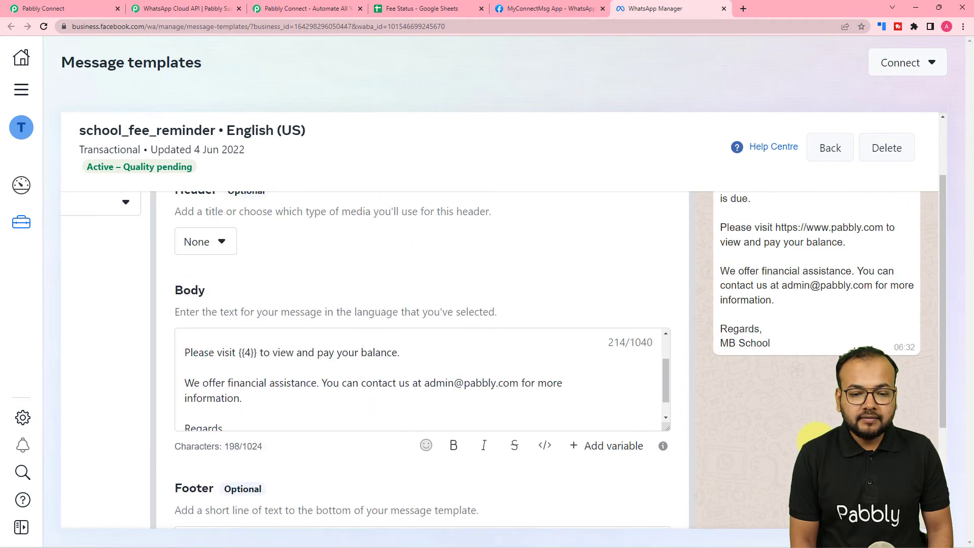
scroll(816, 439, up, 2)
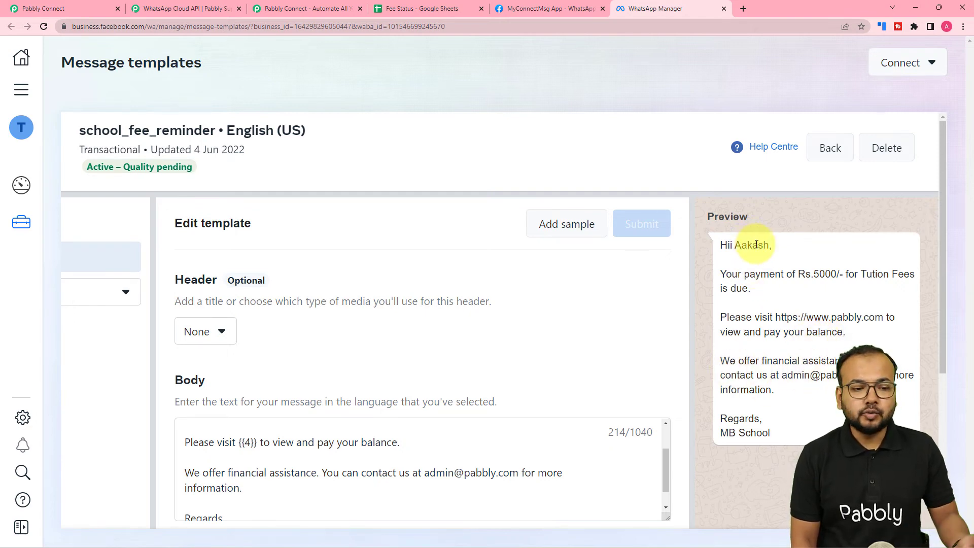
scroll(593, 353, down, 2)
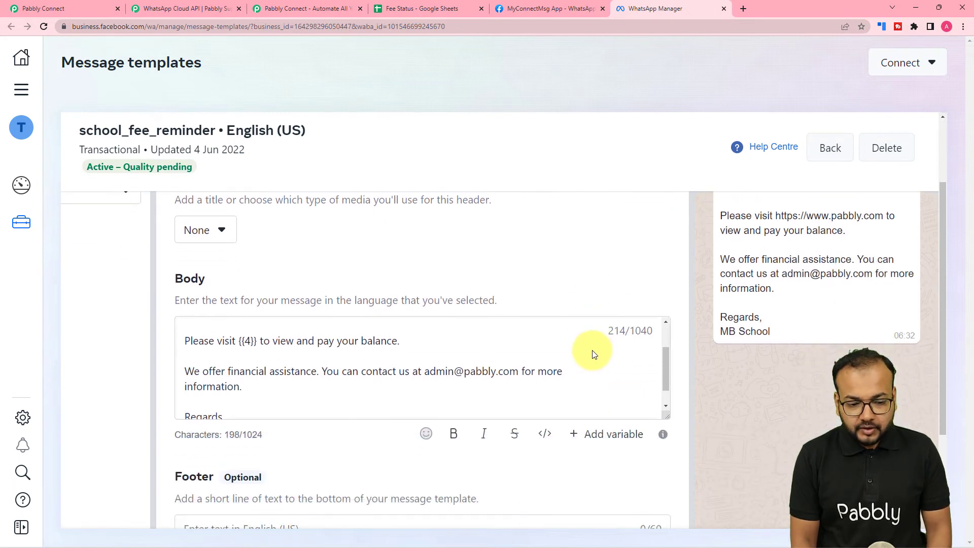
drag(665, 367, 670, 345)
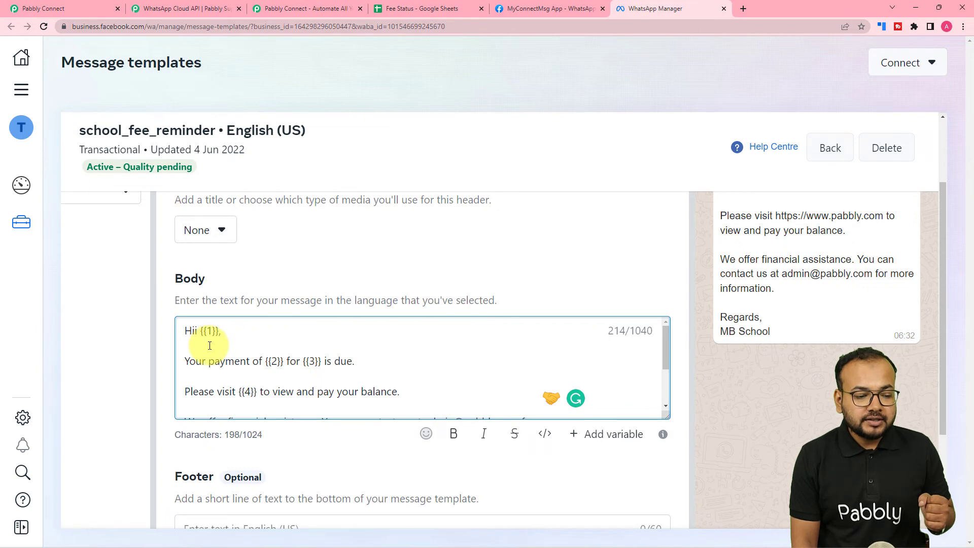
scroll(210, 345, down, 1)
scroll(201, 344, up, 1)
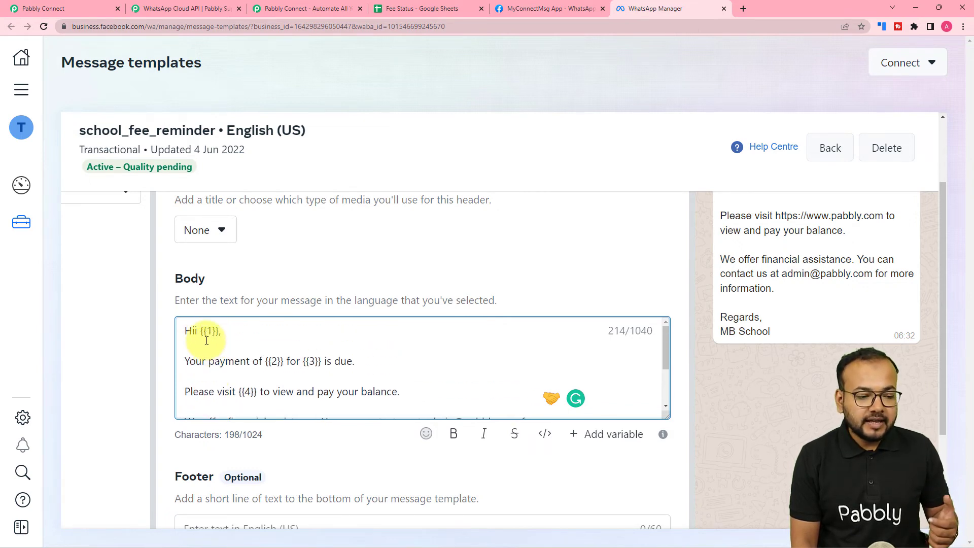
scroll(245, 359, down, 3)
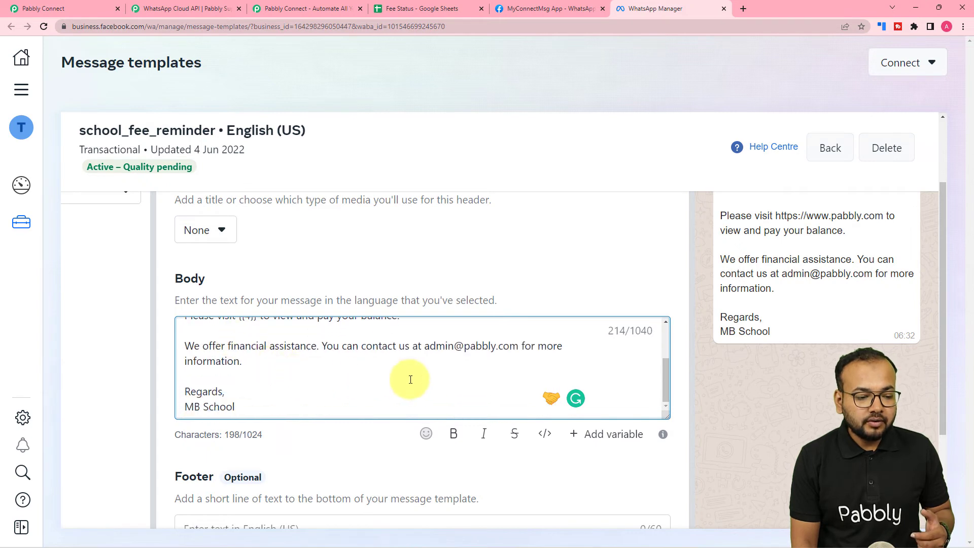
scroll(282, 380, up, 2)
scroll(284, 451, up, 3)
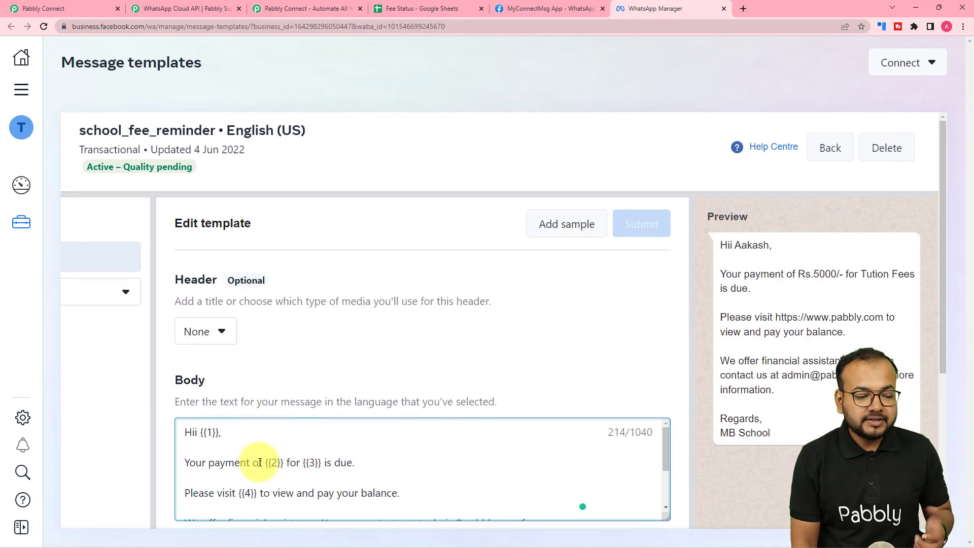
scroll(388, 392, down, 2)
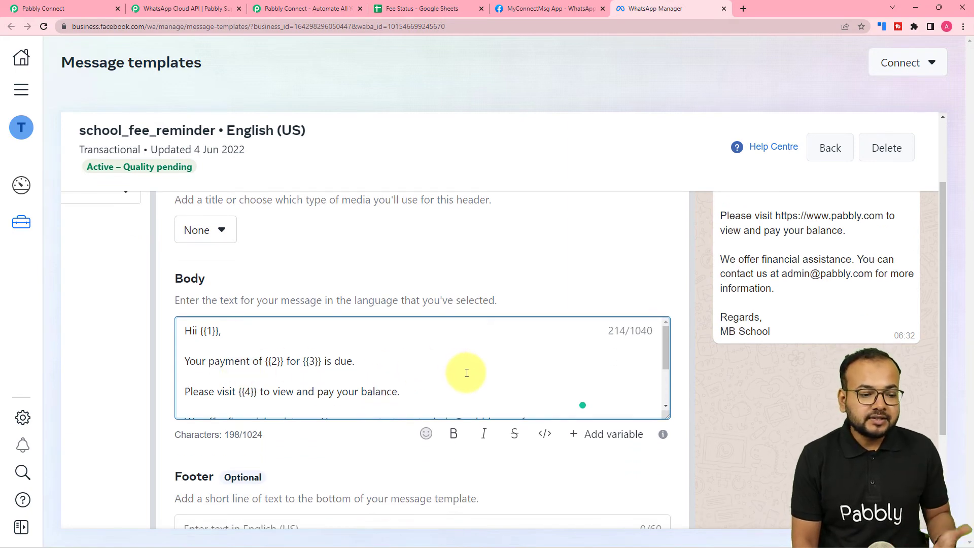
scroll(232, 353, down, 2)
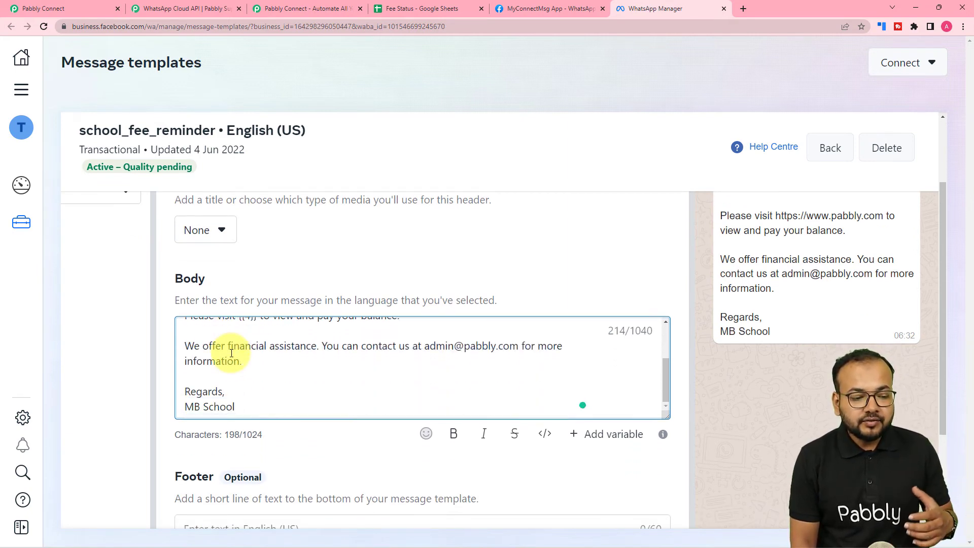
scroll(232, 354, up, 2)
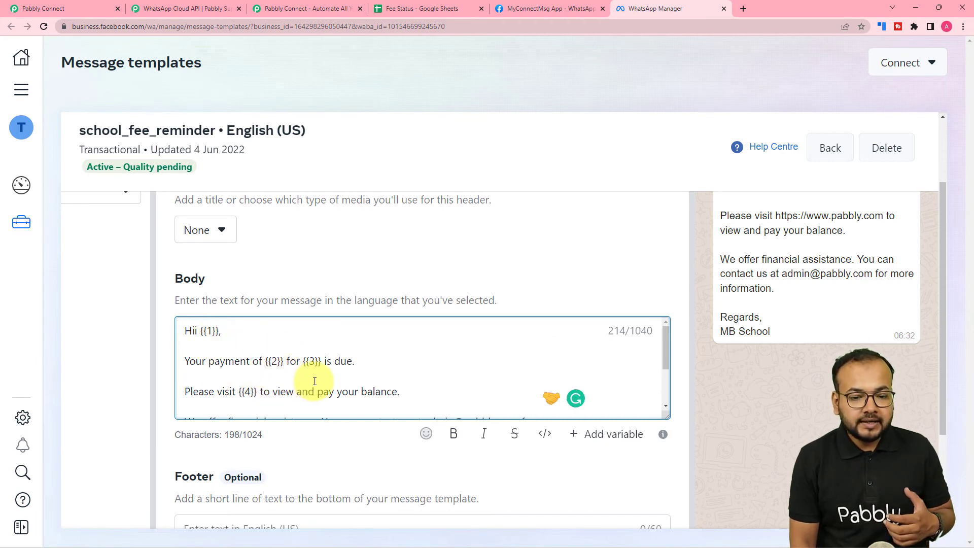
scroll(315, 381, up, 2)
scroll(315, 380, down, 1)
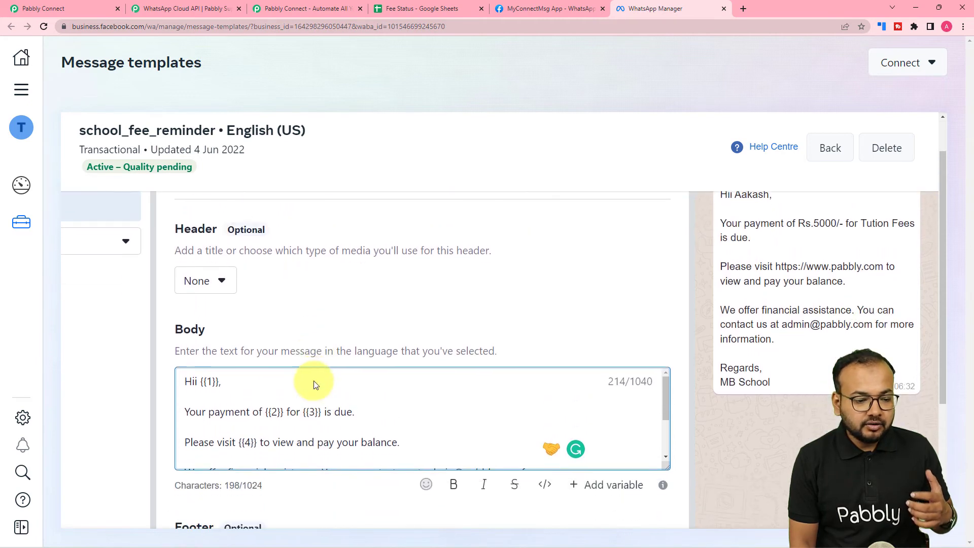
scroll(300, 403, down, 3)
scroll(289, 407, up, 2)
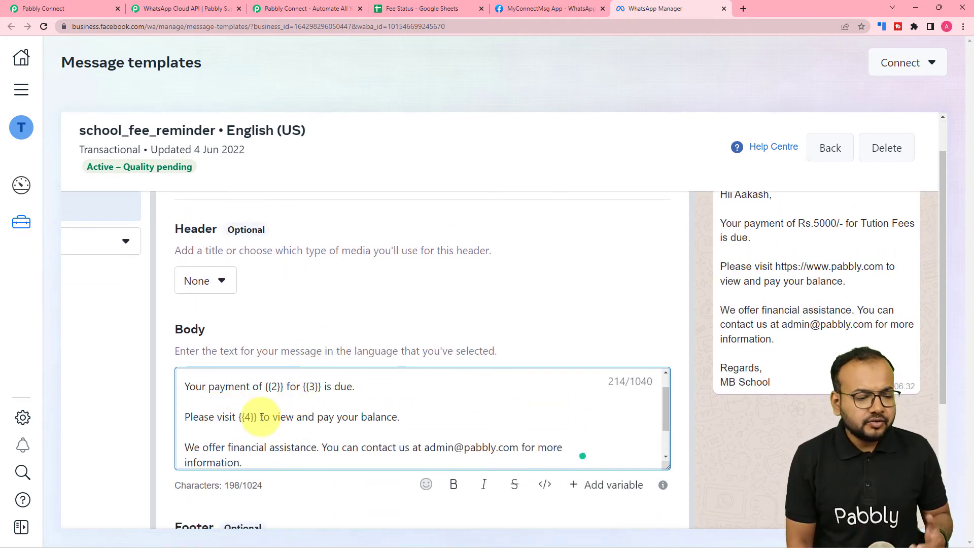
scroll(262, 417, up, 1)
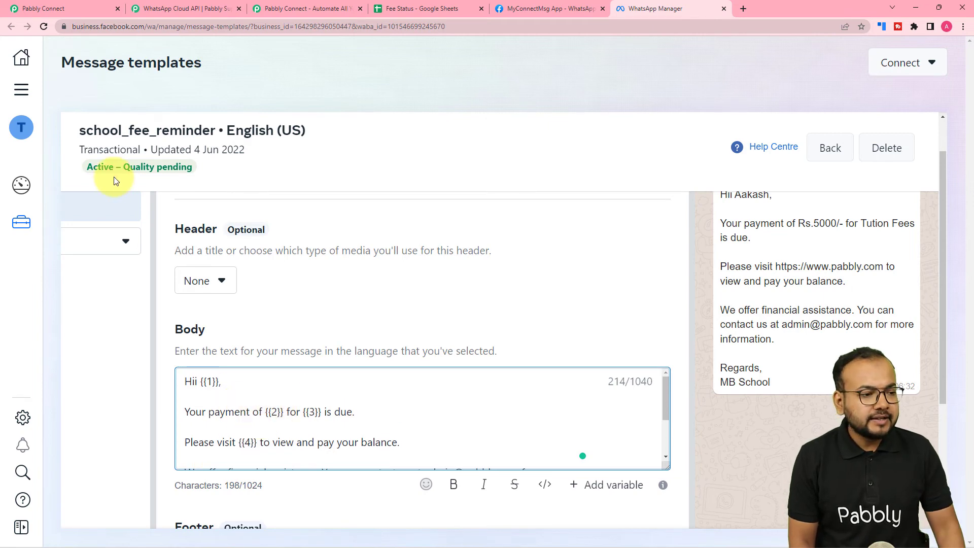
click(37, 5)
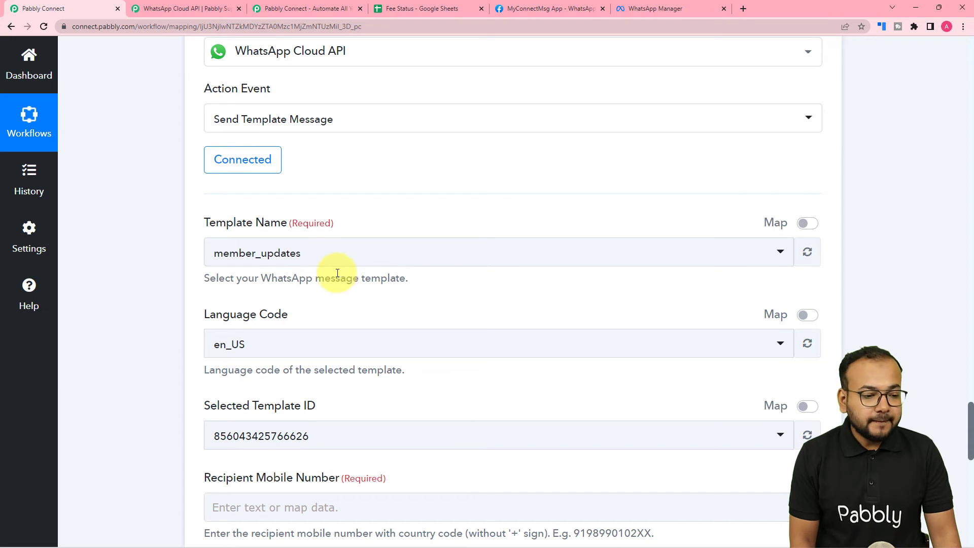
Change the Template Name to school_fee_reminder, revealing the recipient number field and Body Fields 1–4
click(319, 263)
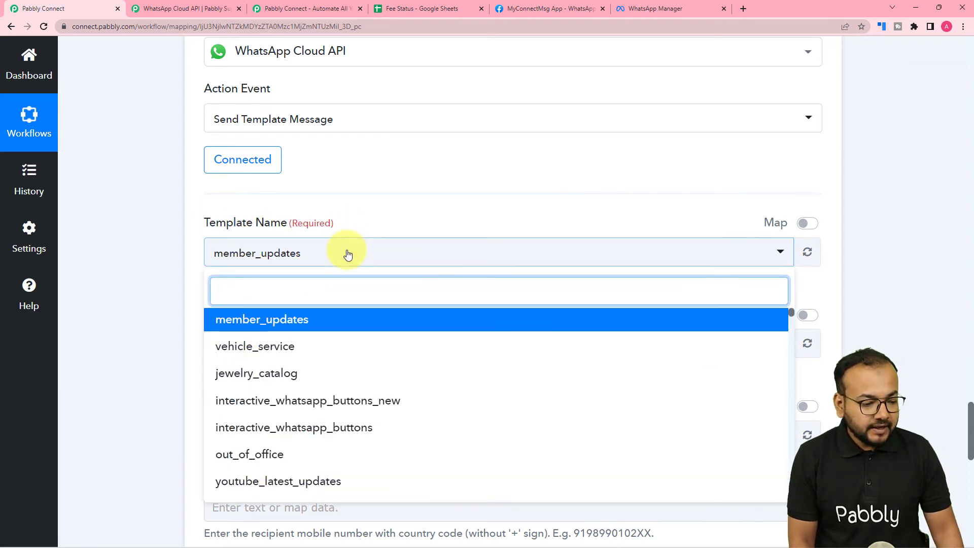
text(schoo)
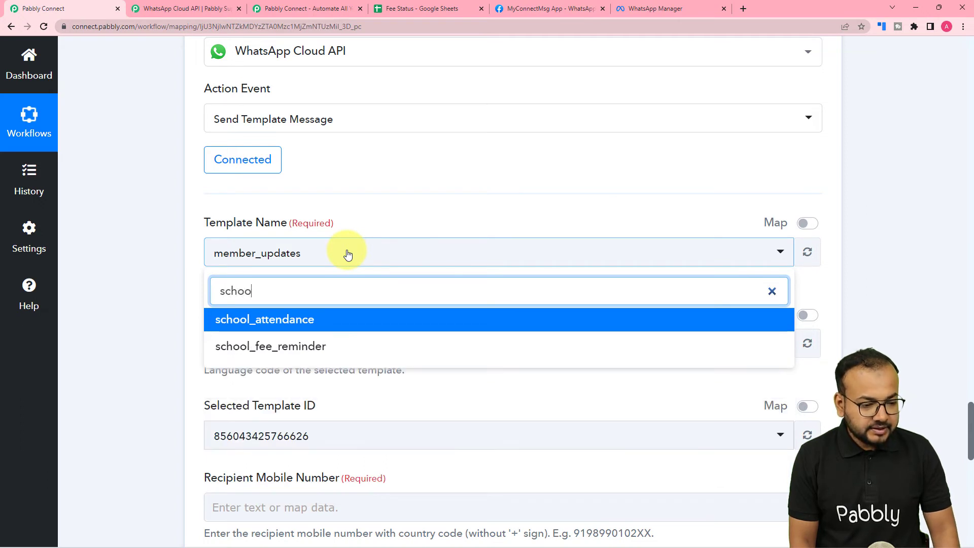
click(315, 344)
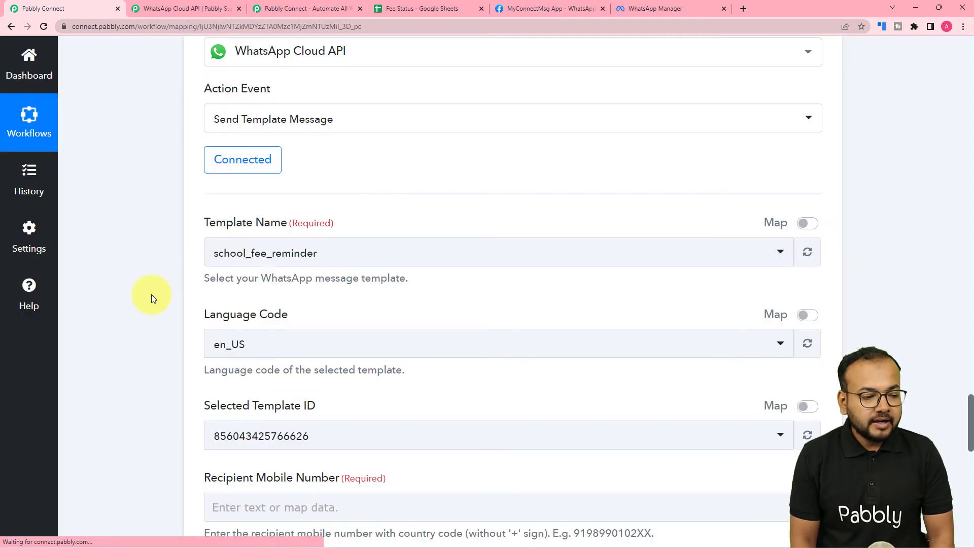
scroll(151, 294, down, 1)
scroll(151, 295, down, 4)
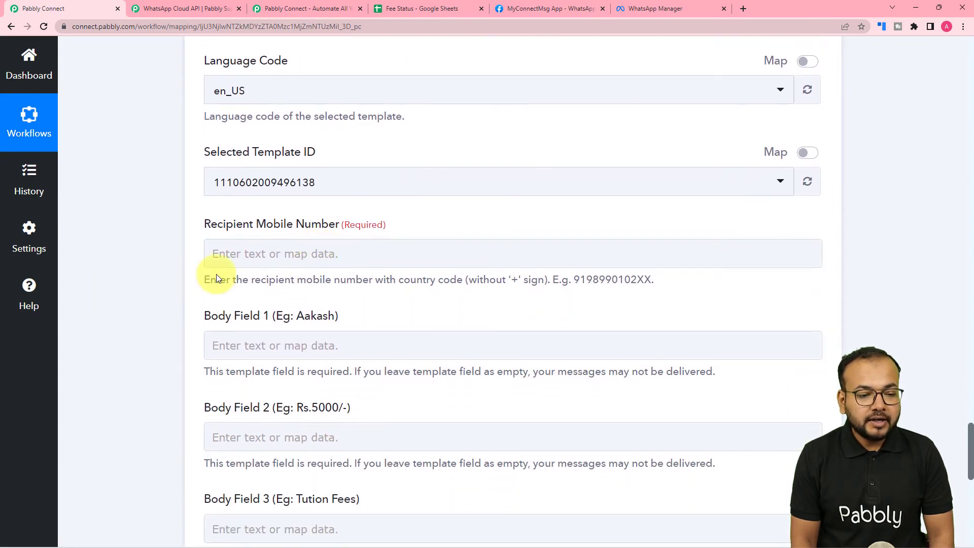
click(348, 254)
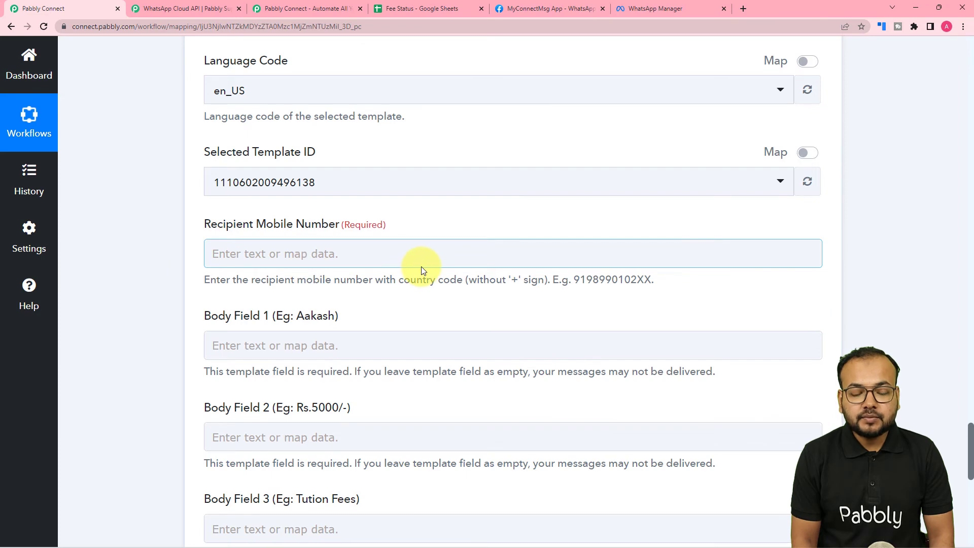
scroll(421, 266, down, 1)
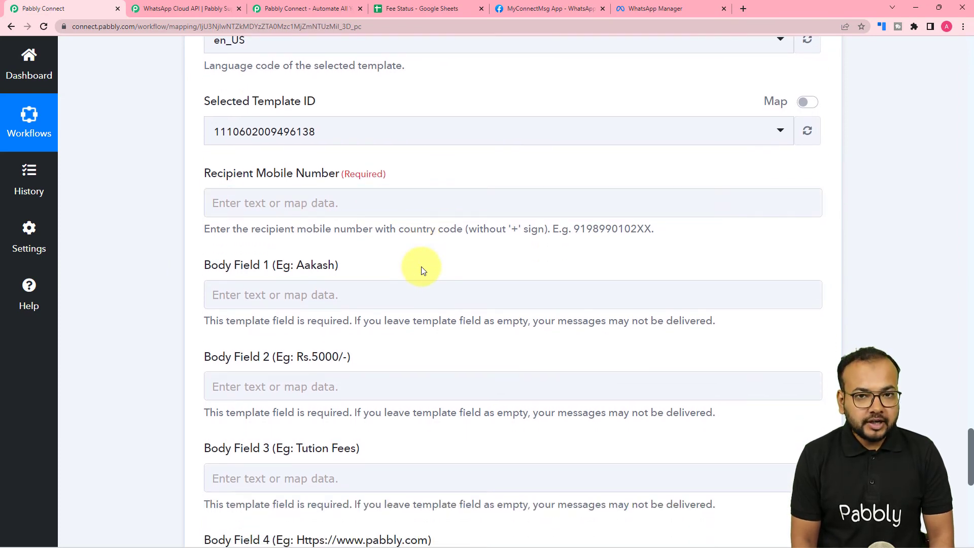
scroll(436, 290, up, 2)
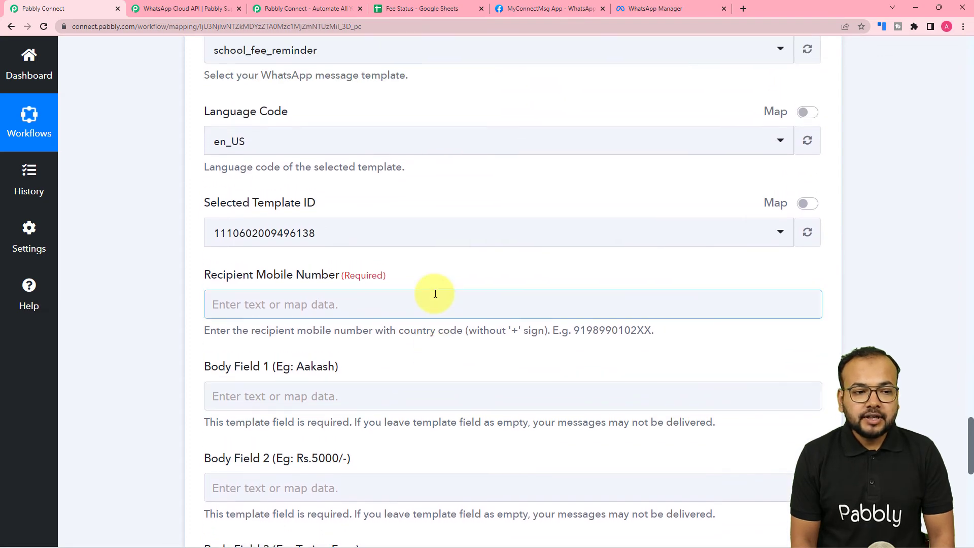
scroll(435, 294, up, 20)
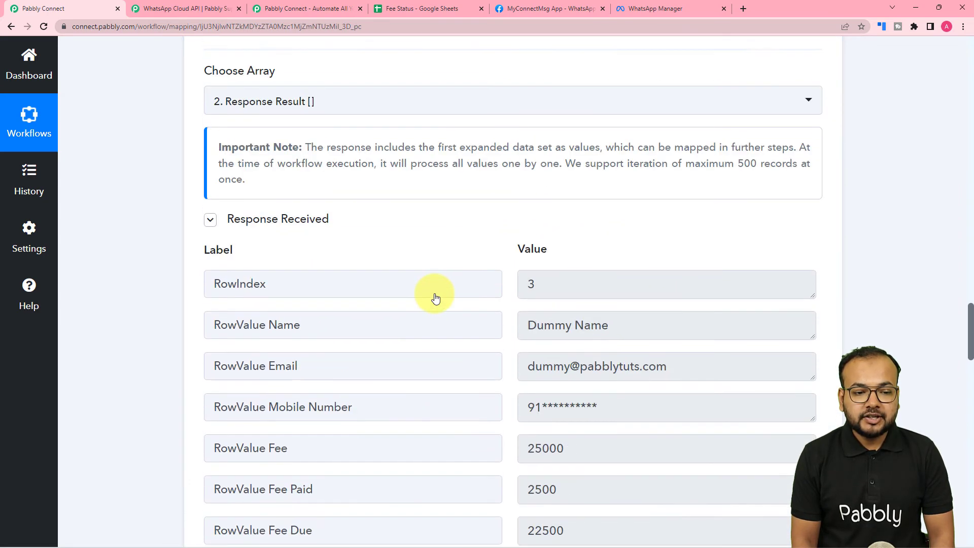
scroll(435, 298, up, 3)
scroll(435, 297, down, 3)
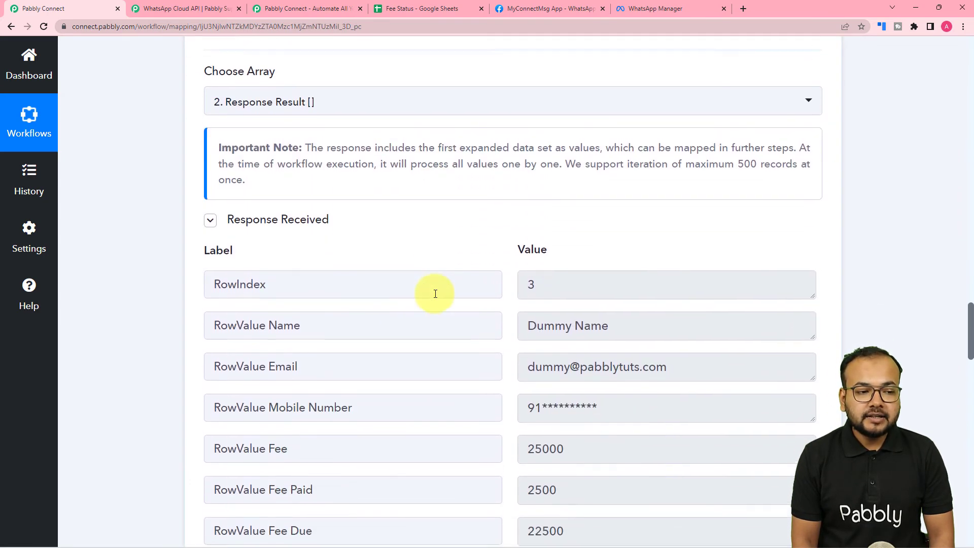
scroll(435, 294, down, 4)
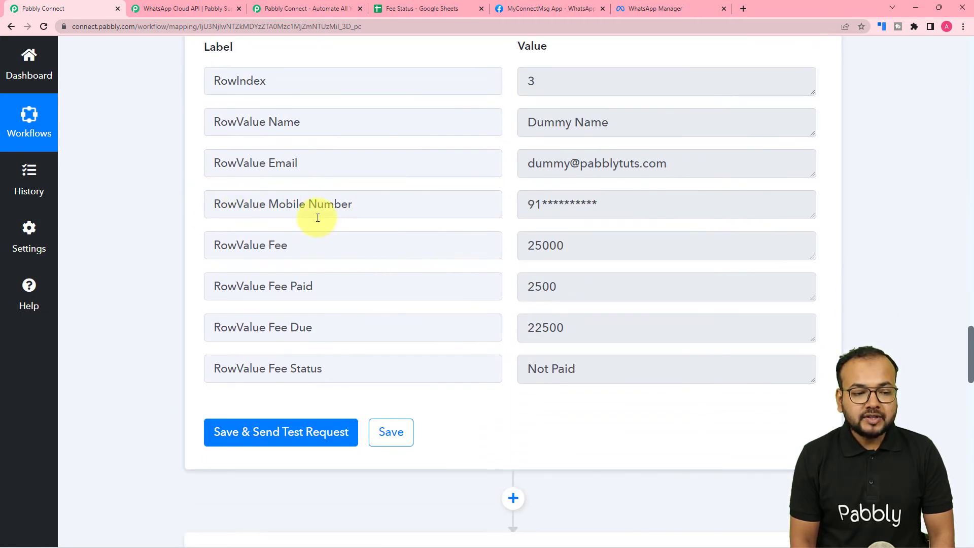
scroll(143, 217, down, 12)
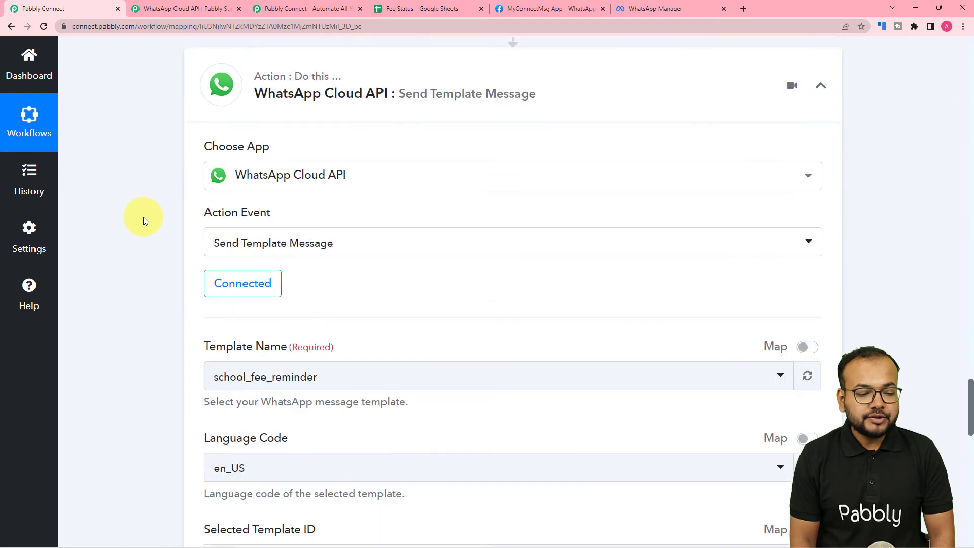
scroll(143, 217, down, 7)
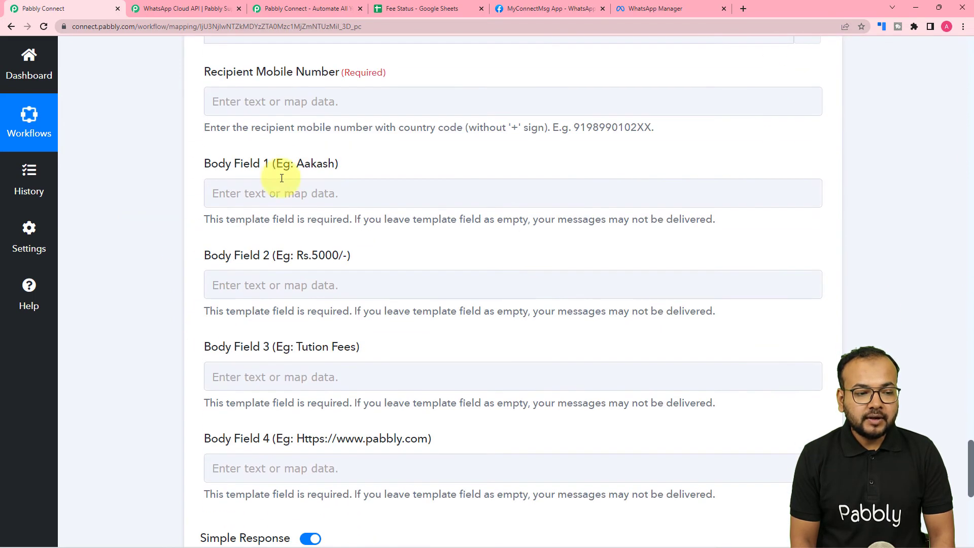
Map Recipient Mobile Number to the Iterator by Pabbly's RowValue Mobile Number
click(270, 95)
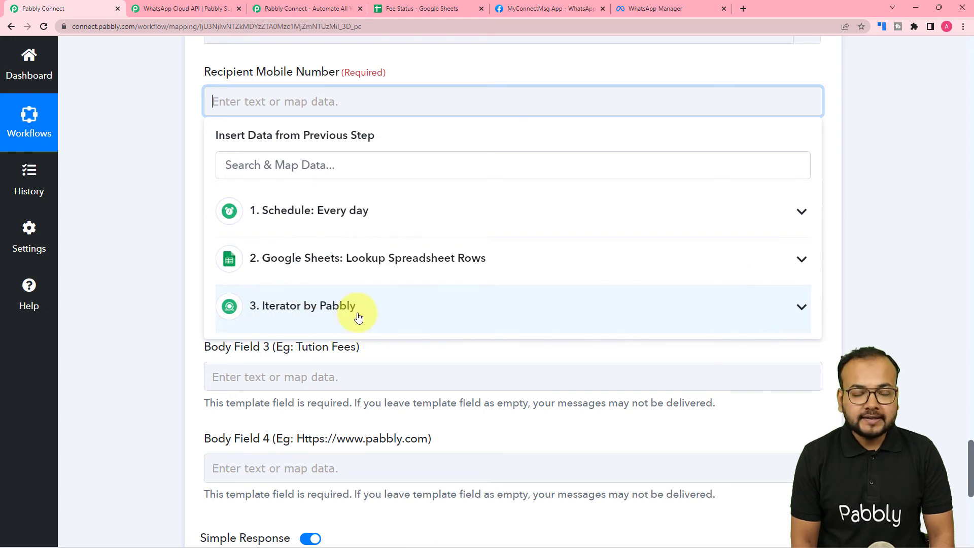
click(296, 313)
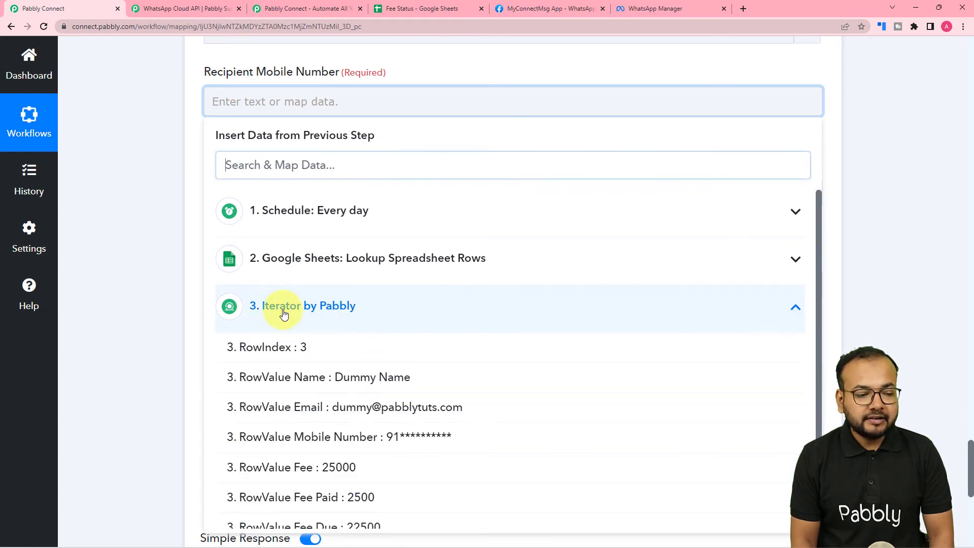
click(341, 437)
click(137, 296)
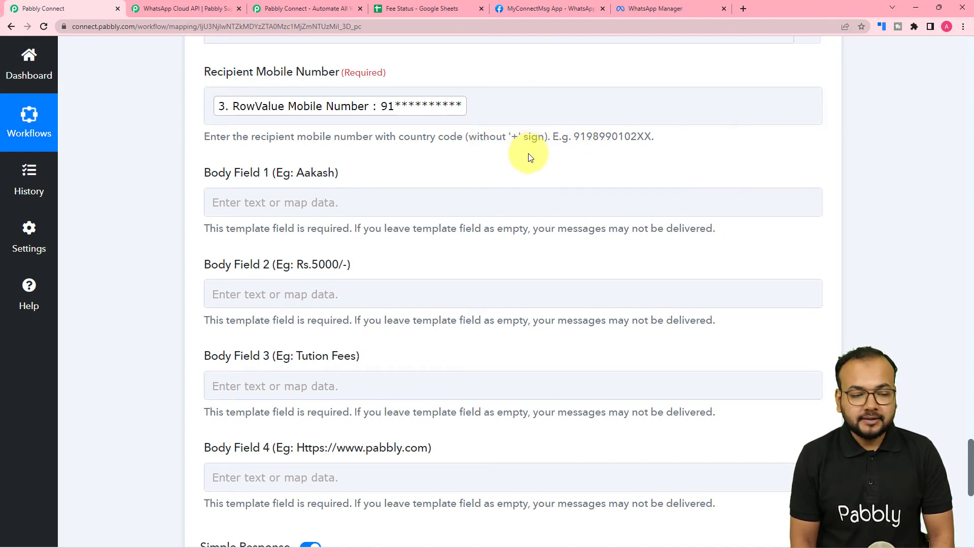
scroll(146, 211, down, 1)
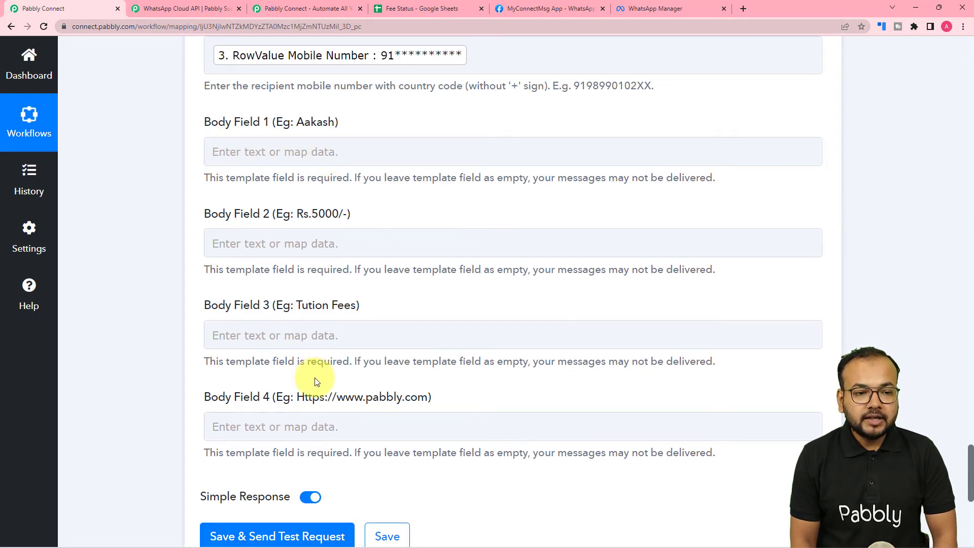
click(647, 11)
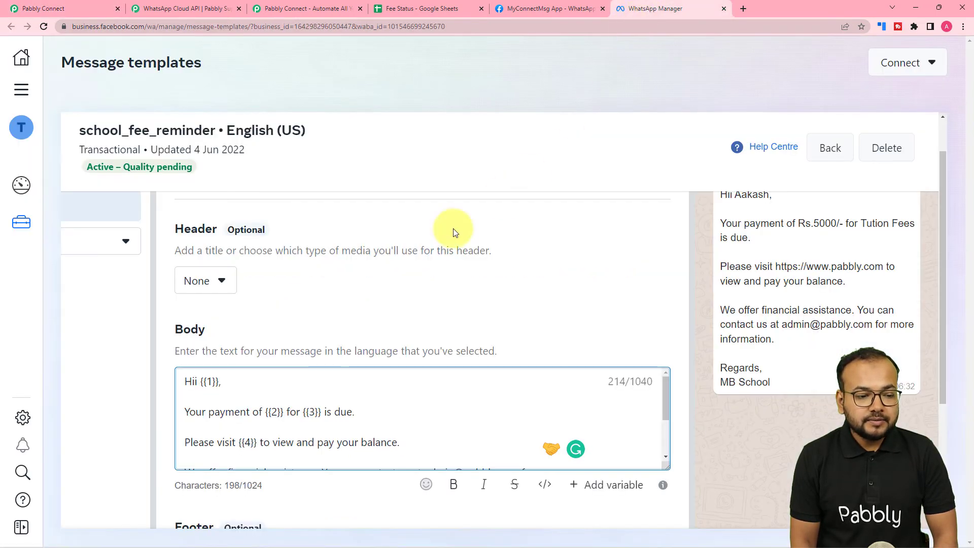
scroll(304, 409, down, 2)
scroll(304, 420, up, 2)
scroll(763, 252, up, 1)
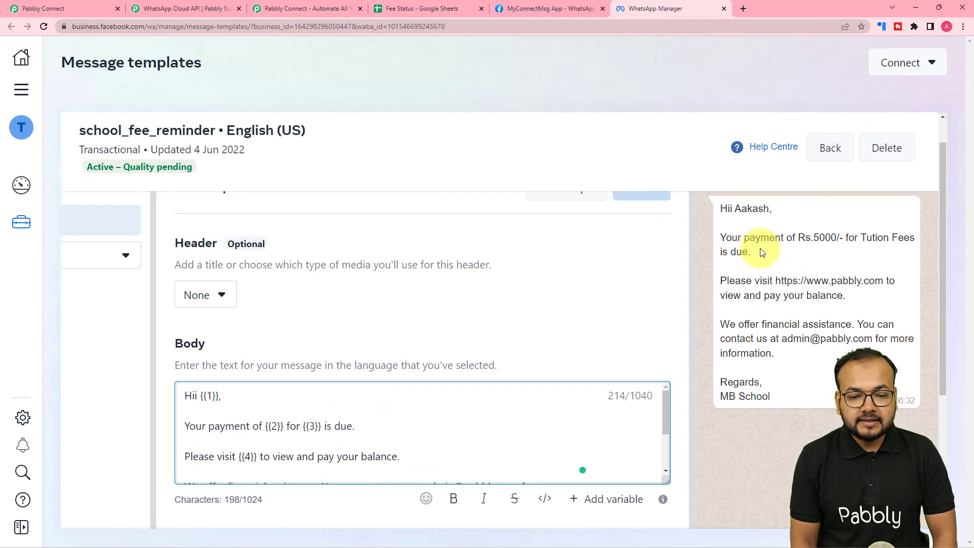
scroll(762, 252, up, 1)
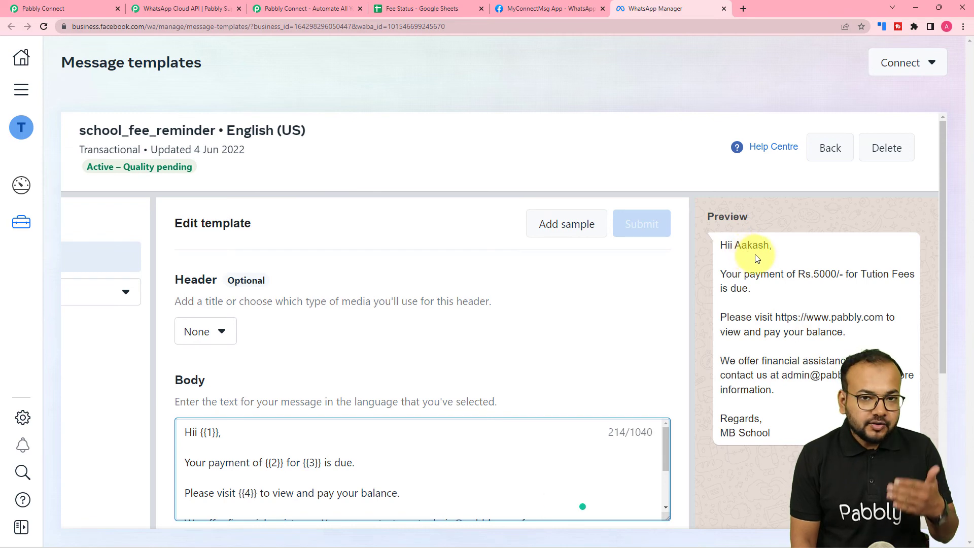
click(101, 5)
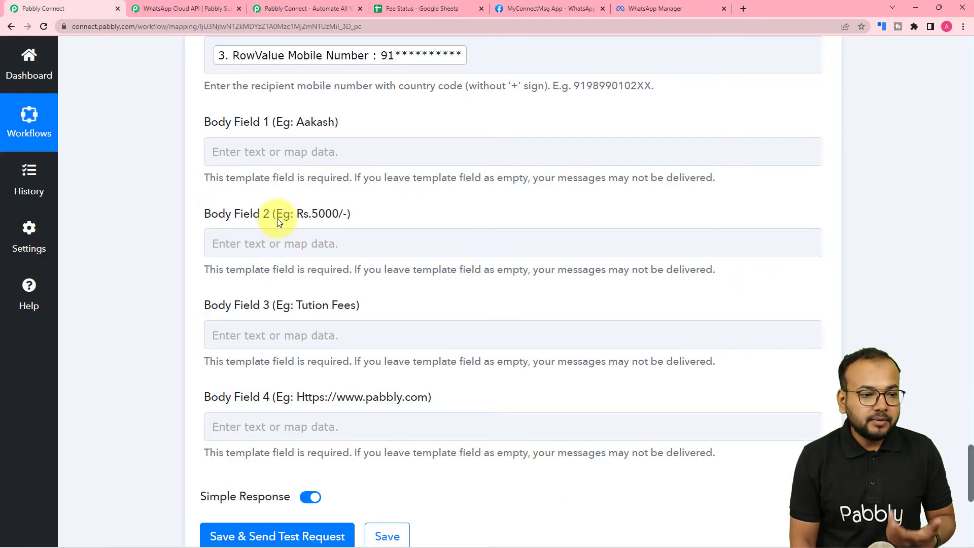
Map the Iterator's RowValue Name into Body Field 1
scroll(276, 218, down, 1)
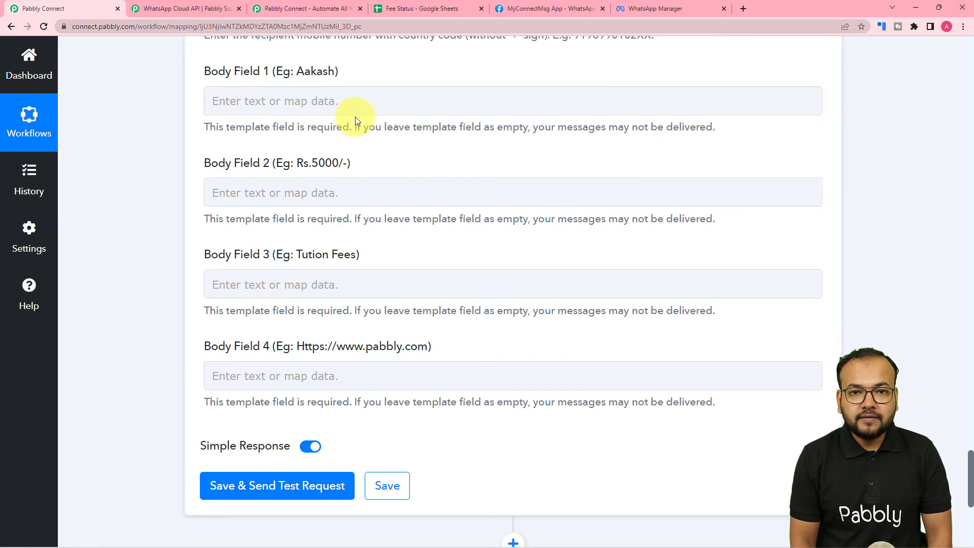
click(300, 105)
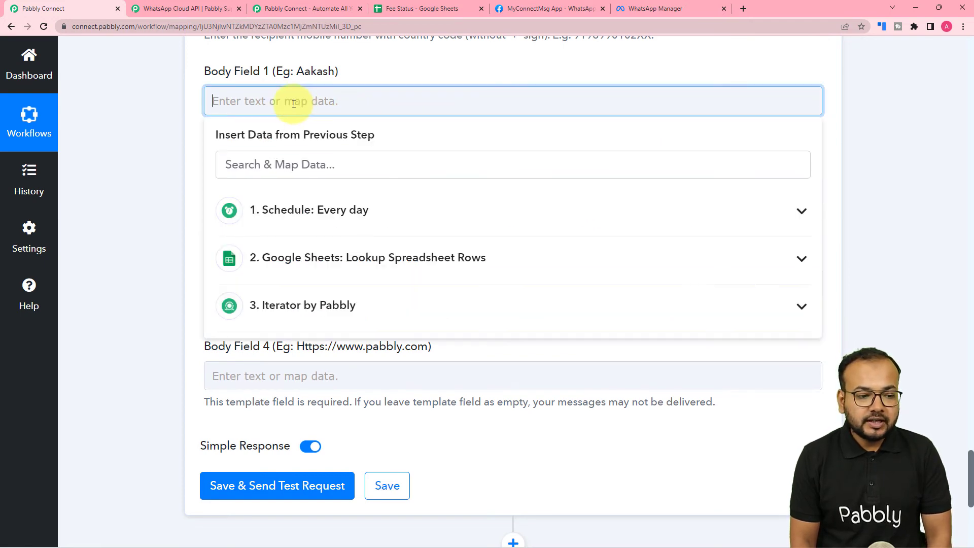
click(287, 307)
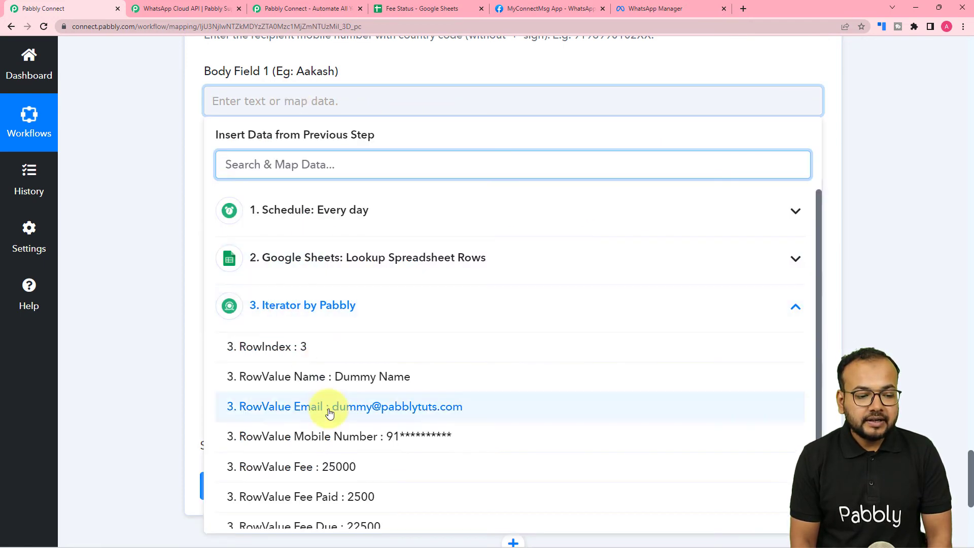
click(327, 379)
click(151, 262)
Map the Iterator's RowValue Fee into Body Field 2
scroll(151, 262, down, 1)
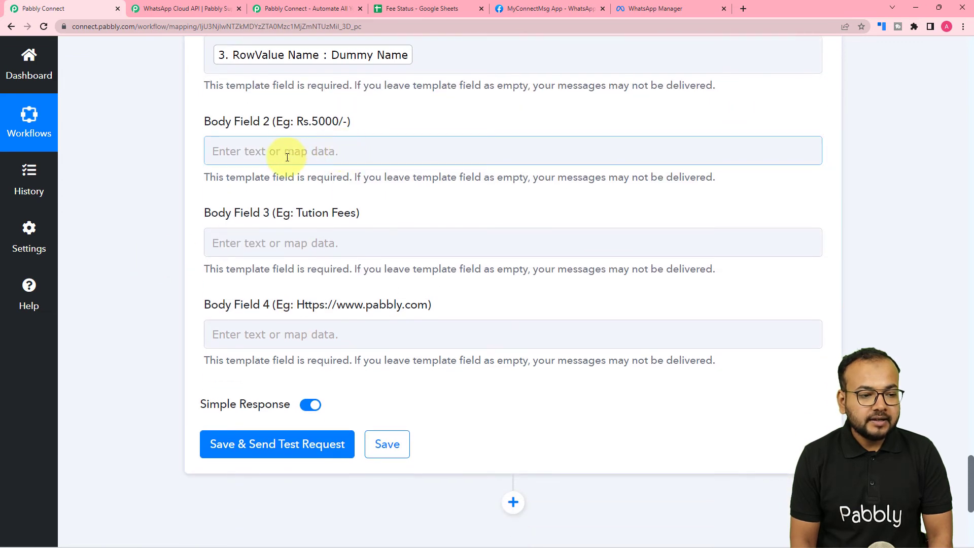
click(375, 152)
click(387, 351)
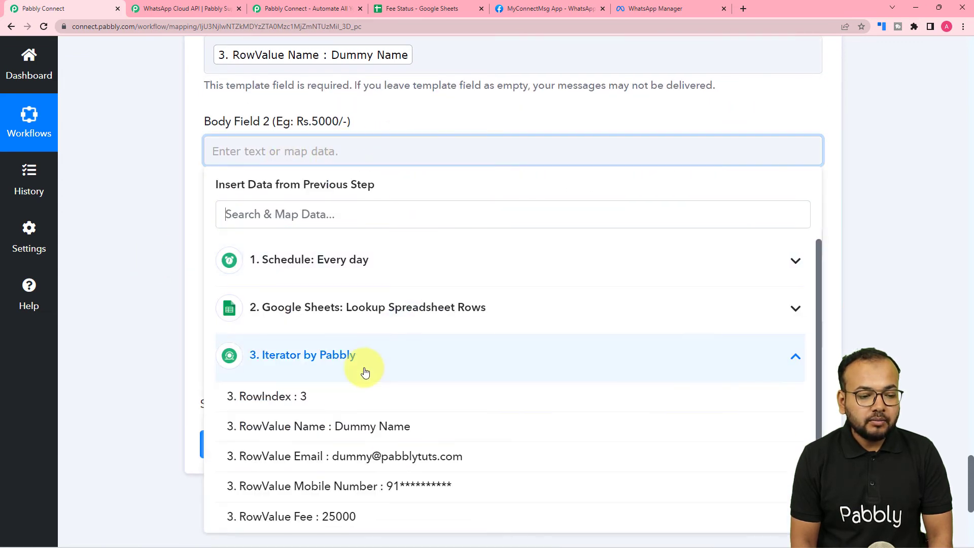
scroll(343, 512, down, 1)
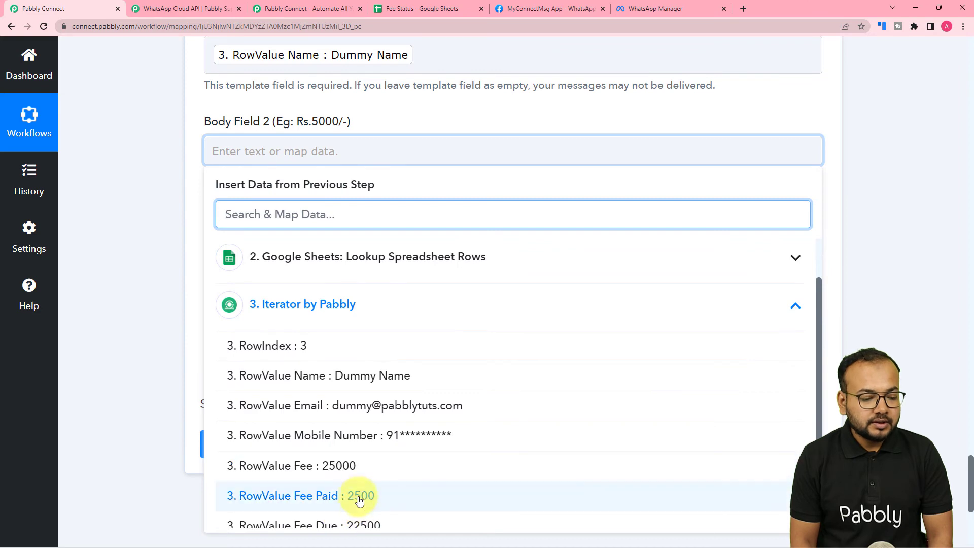
scroll(364, 484, down, 1)
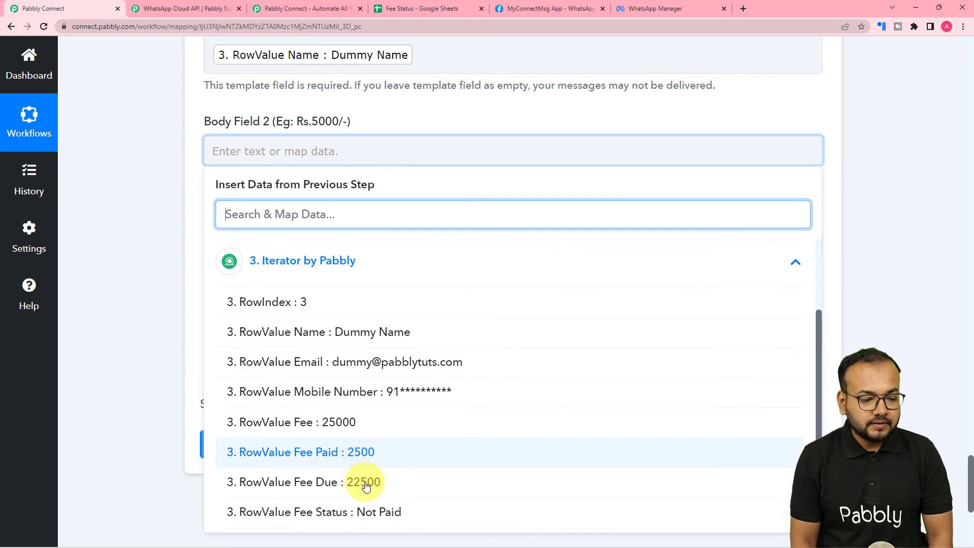
click(343, 434)
click(149, 333)
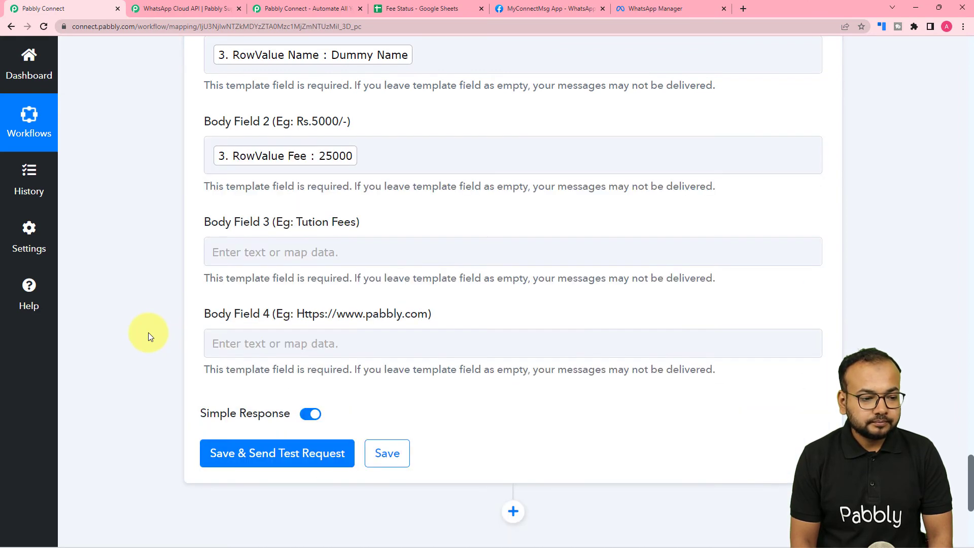
click(305, 252)
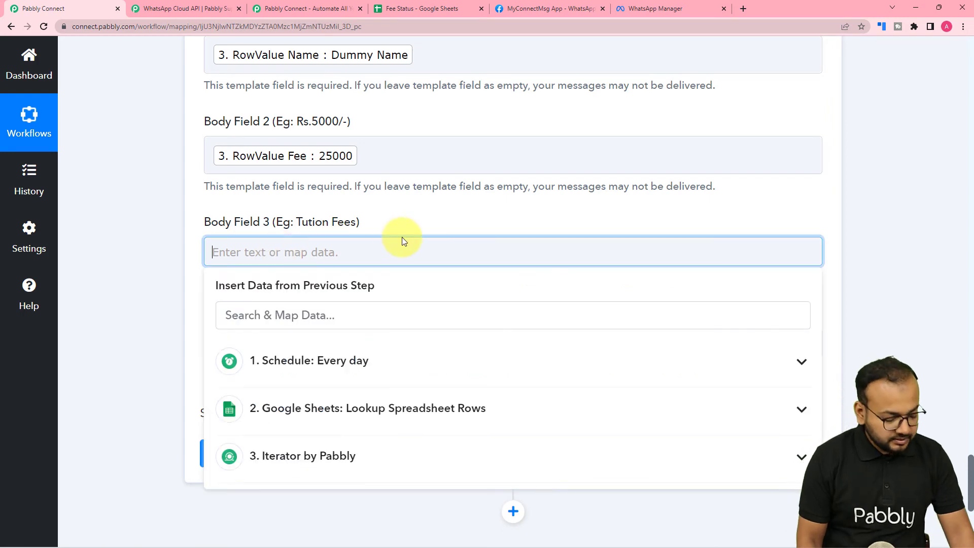
text(schoo)
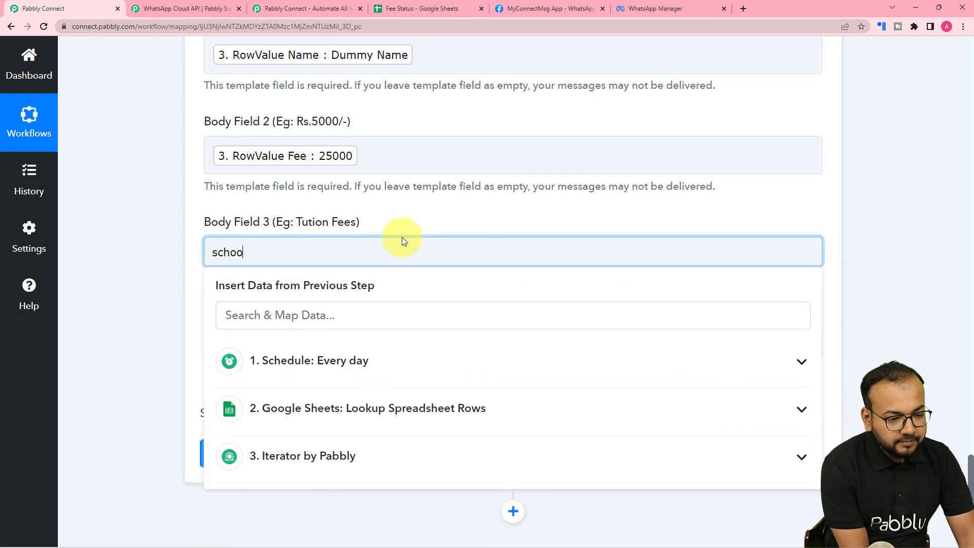
text(l fee)
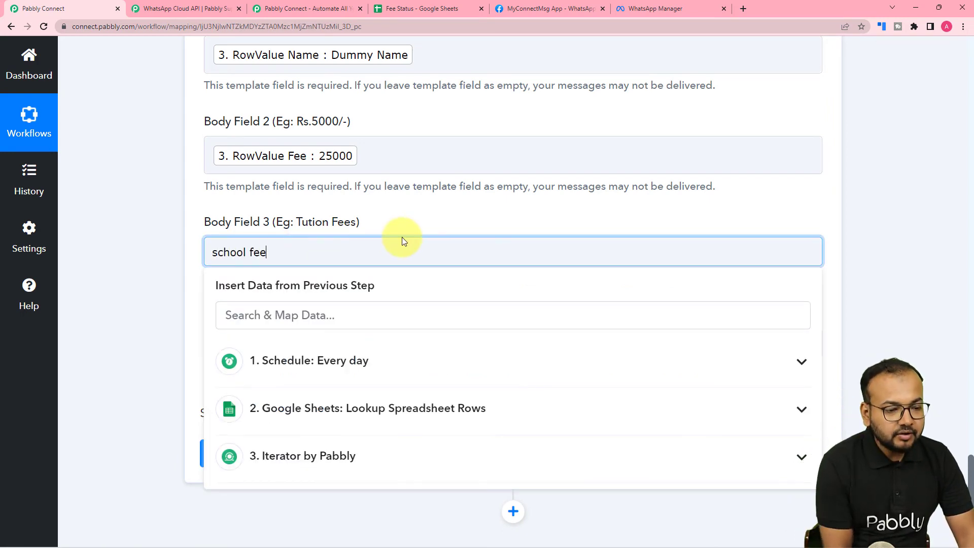
text(.)
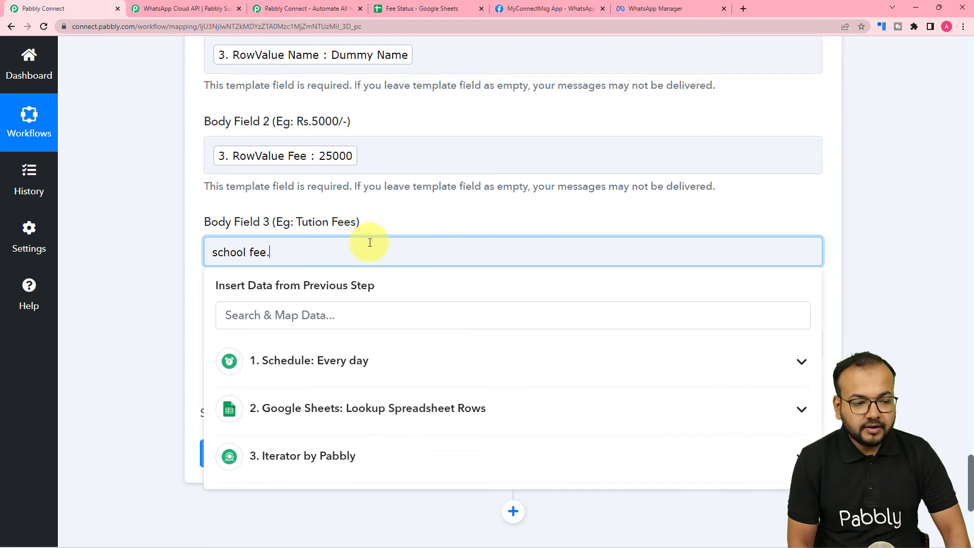
click(188, 255)
scroll(271, 248, down, 2)
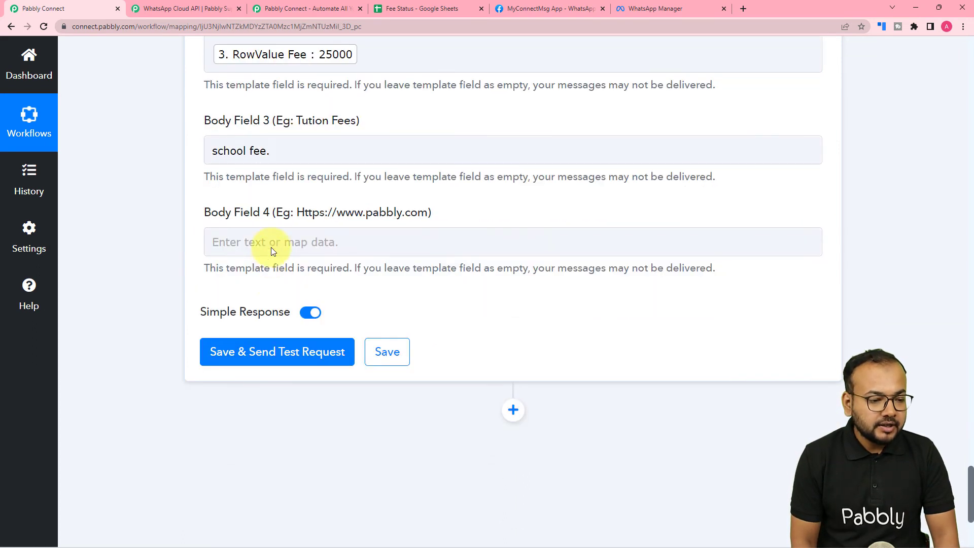
click(274, 238)
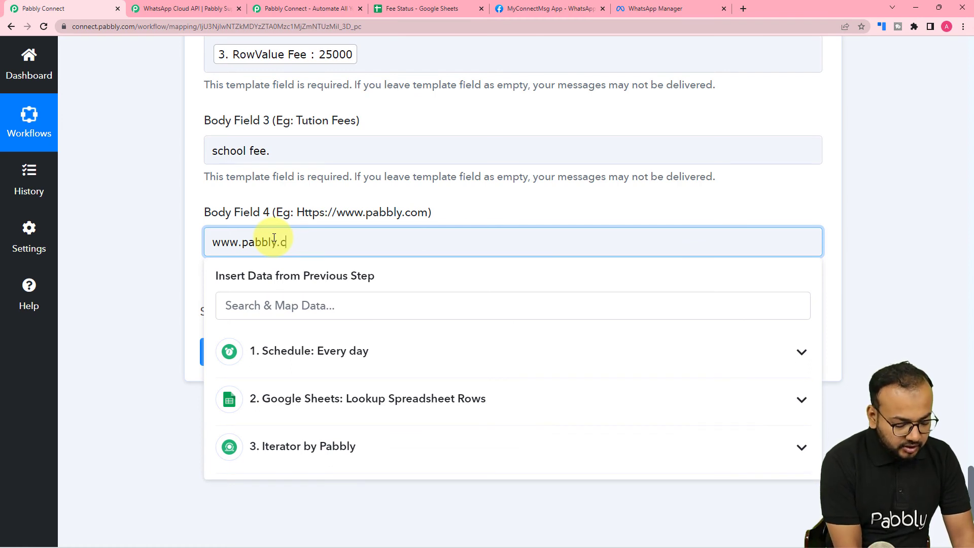
click(126, 210)
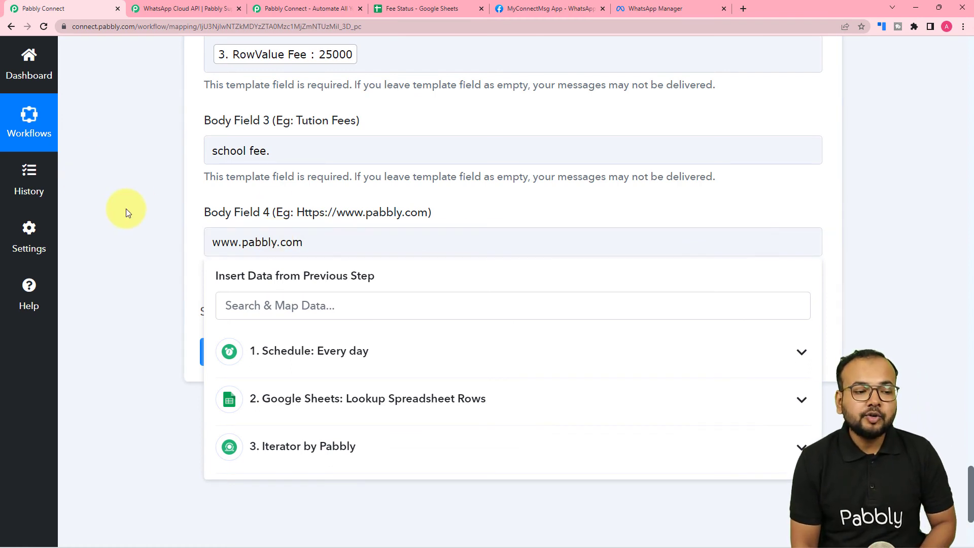
Review the Fee mapping and 'school fee.' text in the Body Fields before the test request
scroll(282, 254, up, 3)
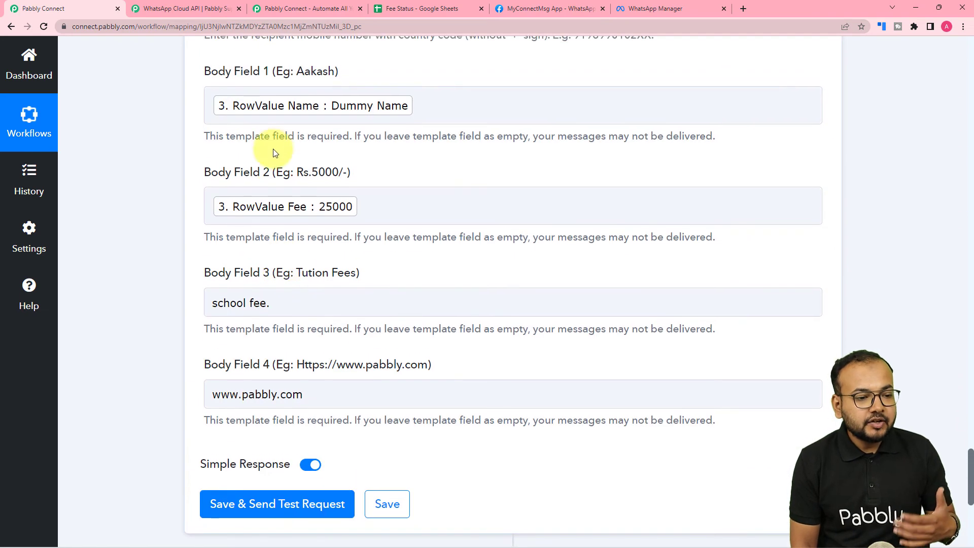
click(427, 198)
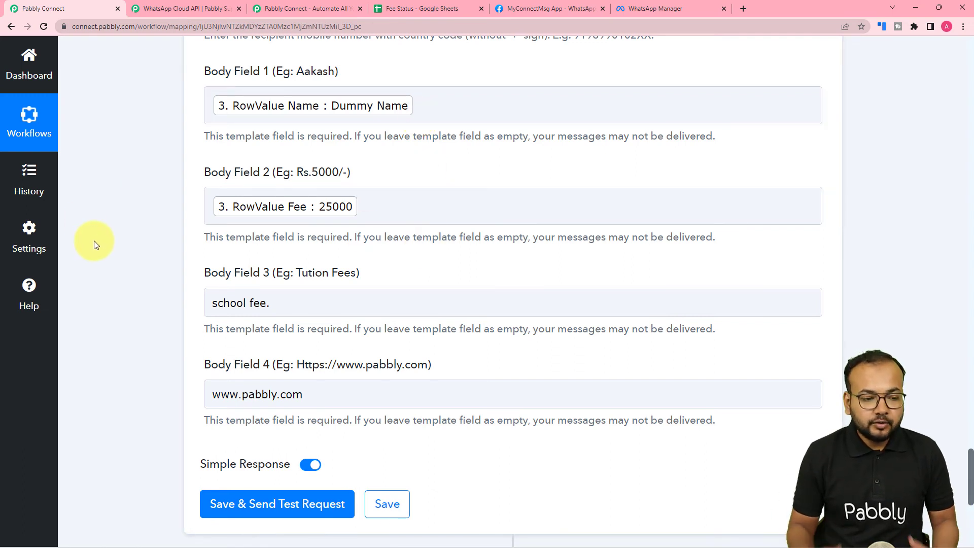
click(235, 304)
click(241, 346)
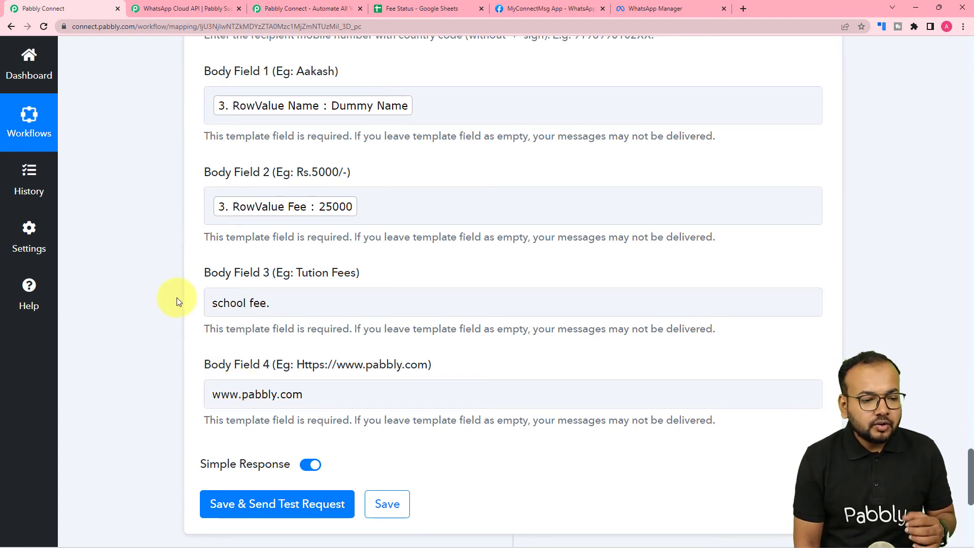
scroll(177, 297, down, 2)
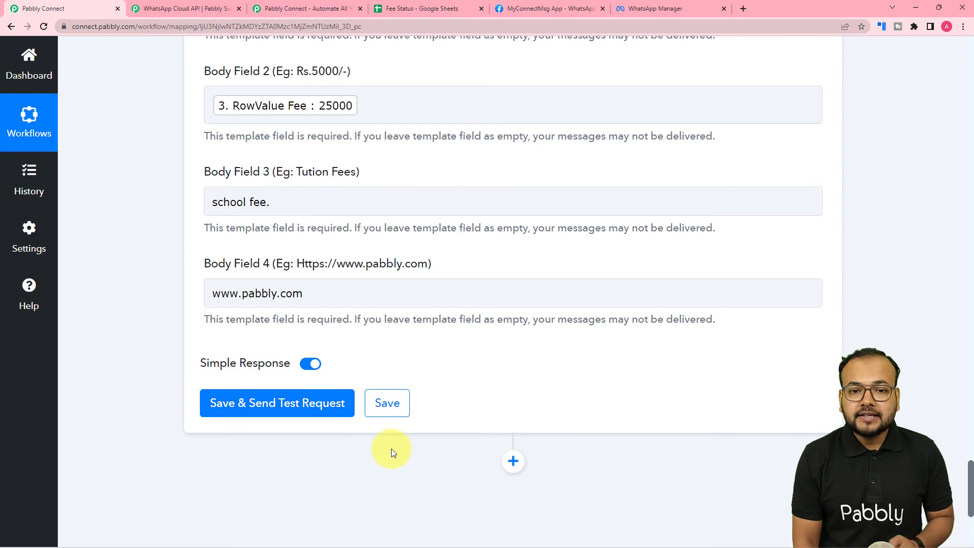
scroll(391, 448, up, 8)
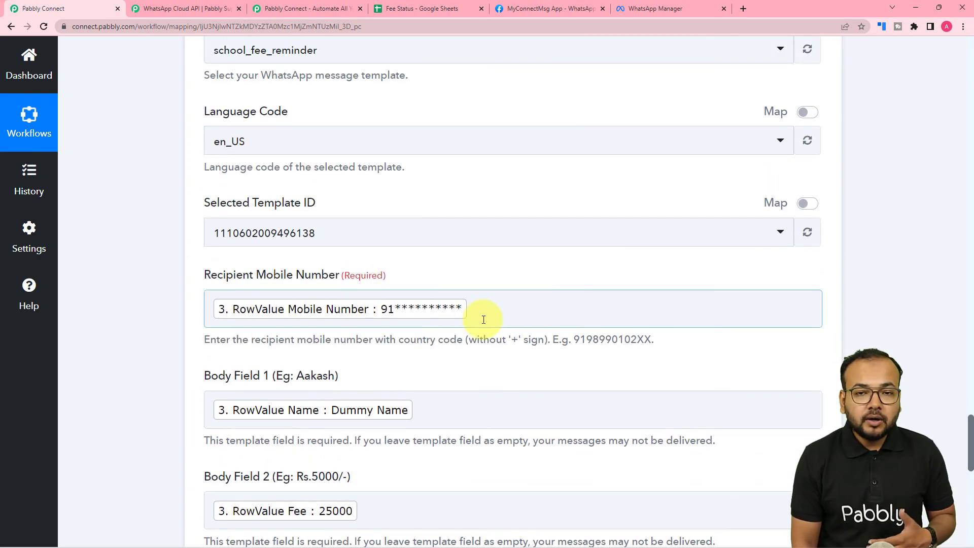
scroll(469, 346, down, 3)
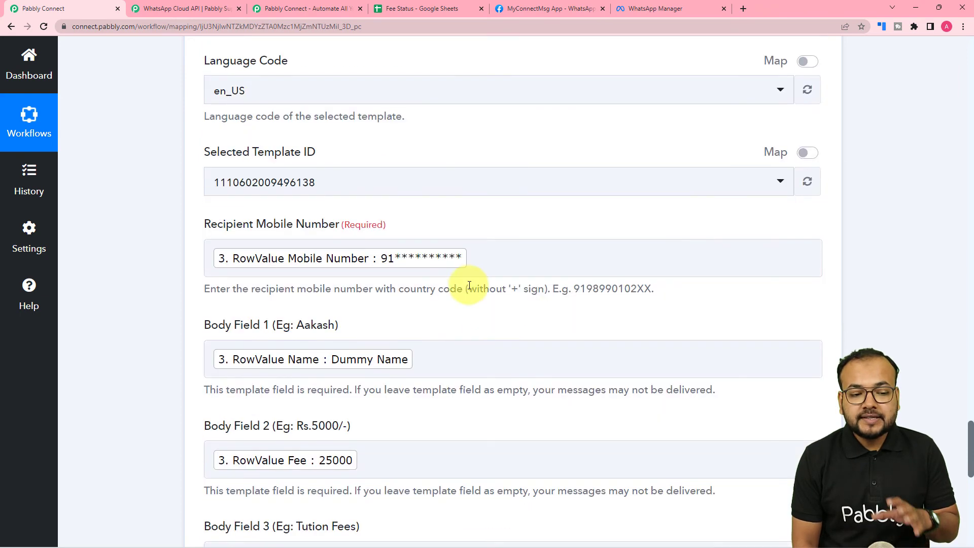
scroll(472, 274, down, 7)
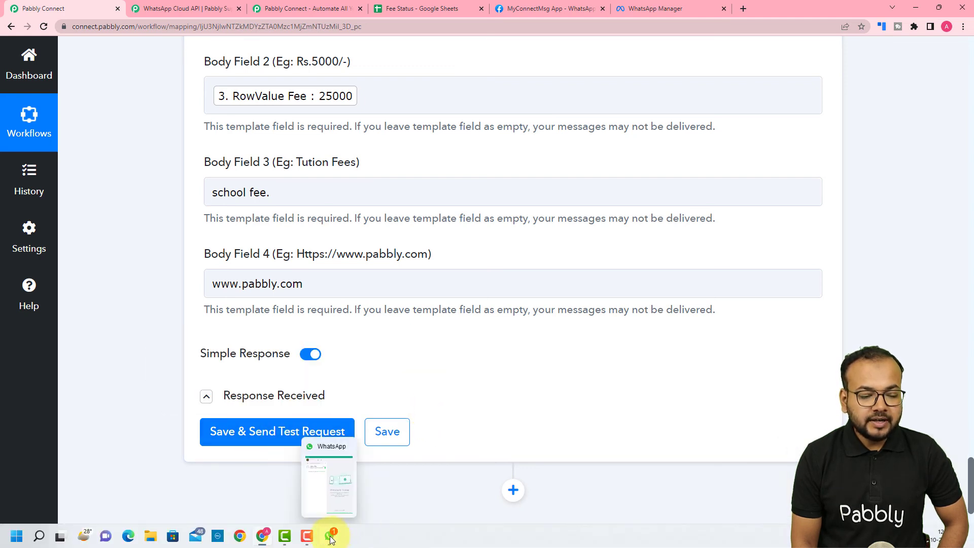
Read the 25000 school fee reminder in WhatsApp's Pabbly Office chat, then minimize WhatsApp
click(332, 536)
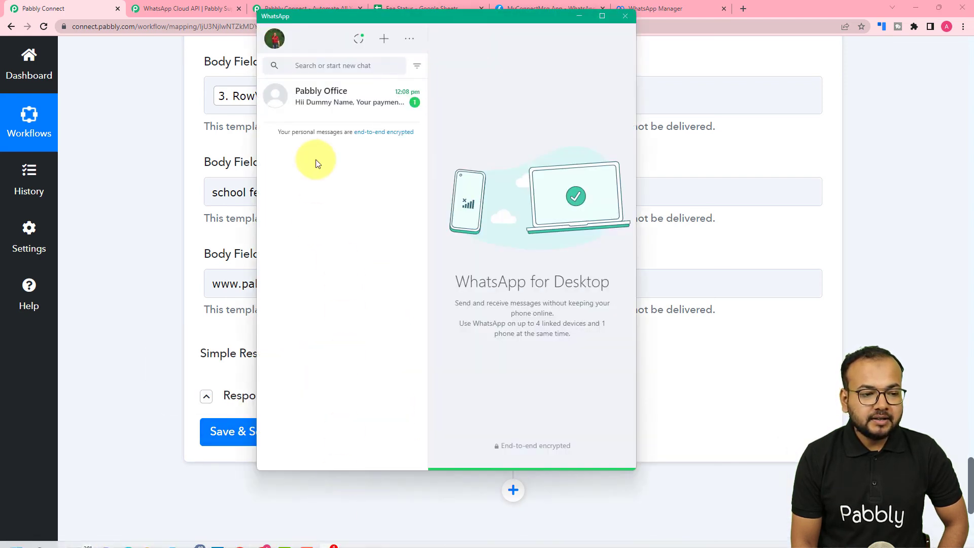
click(316, 114)
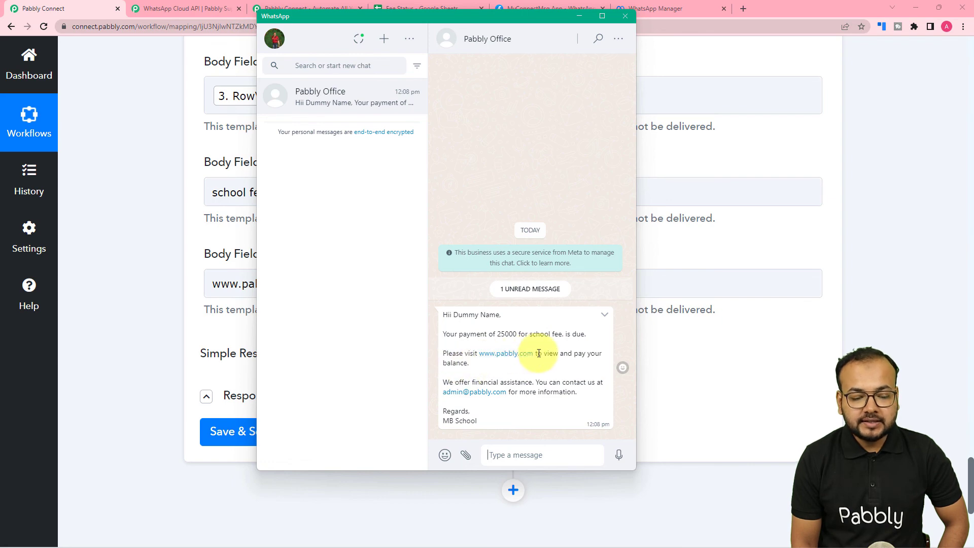
click(579, 16)
scroll(270, 198, up, 1)
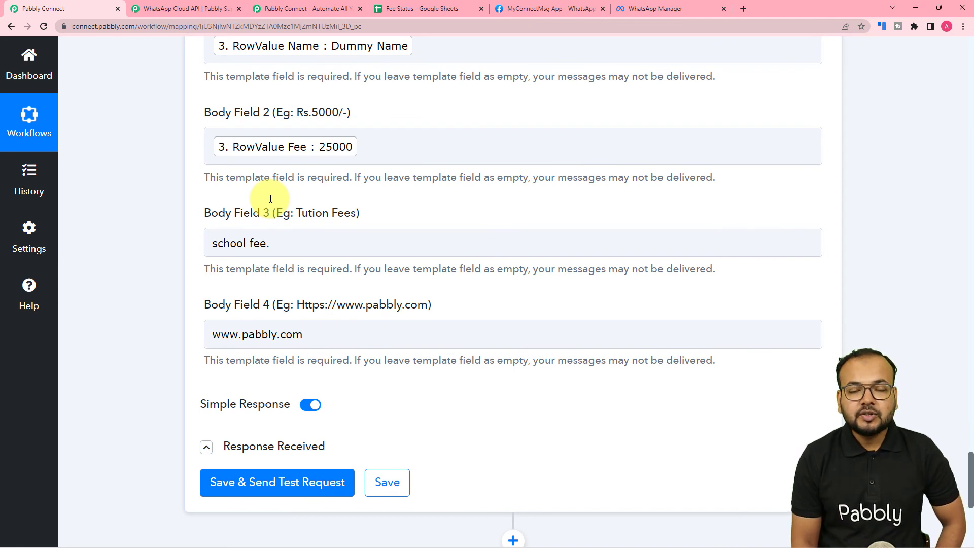
Collapse the WhatsApp Cloud API Send Template Message step
scroll(263, 252, up, 15)
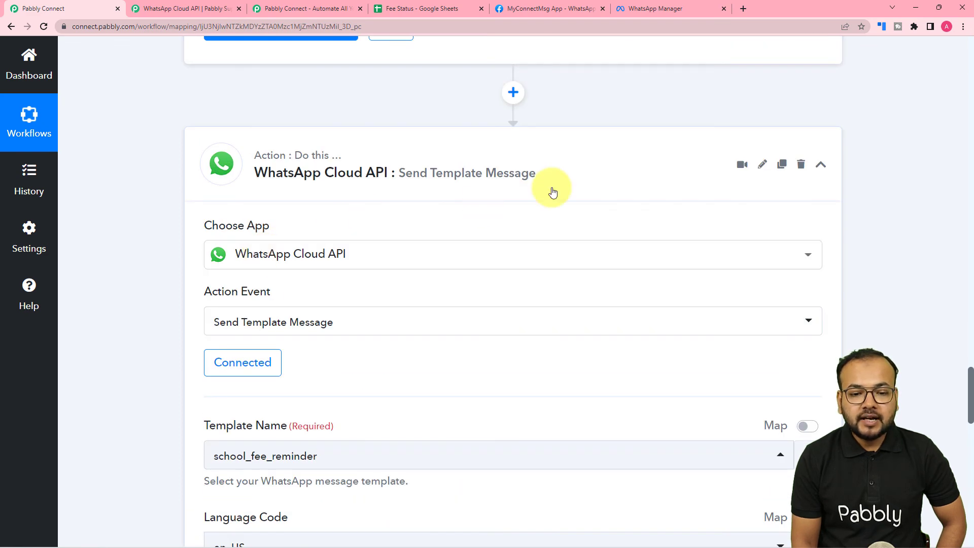
click(820, 165)
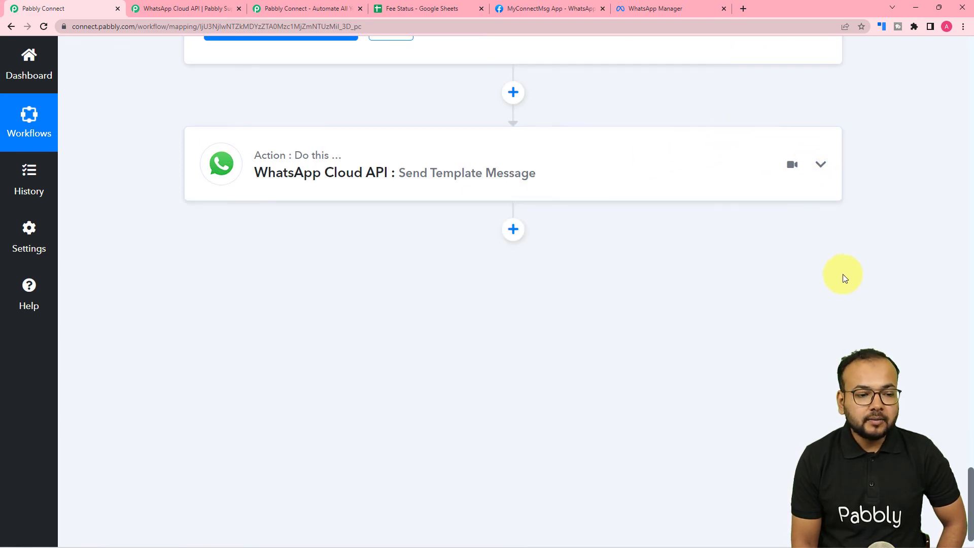
scroll(842, 274, up, 8)
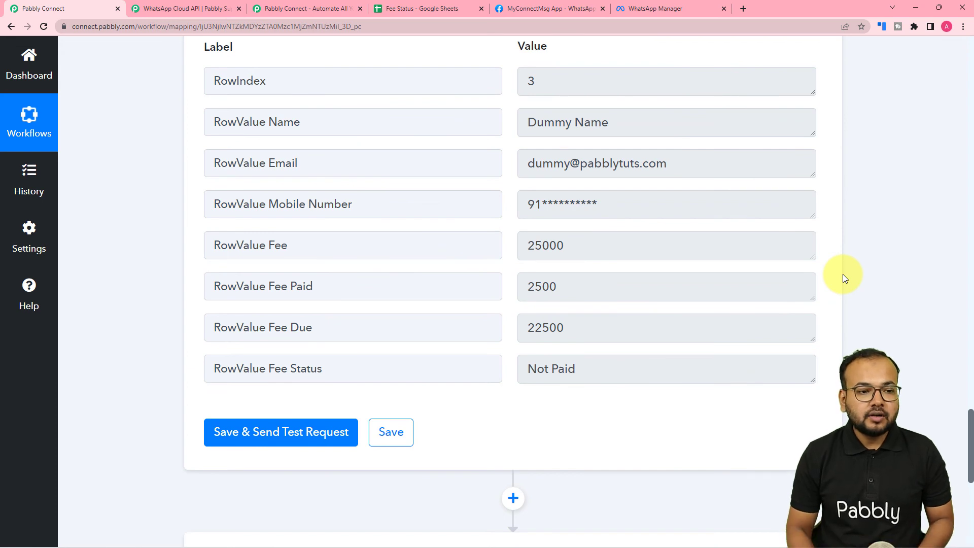
Check the Fee Status spreadsheet, then return to the workflow's Iterator by Pabbly step
click(433, 8)
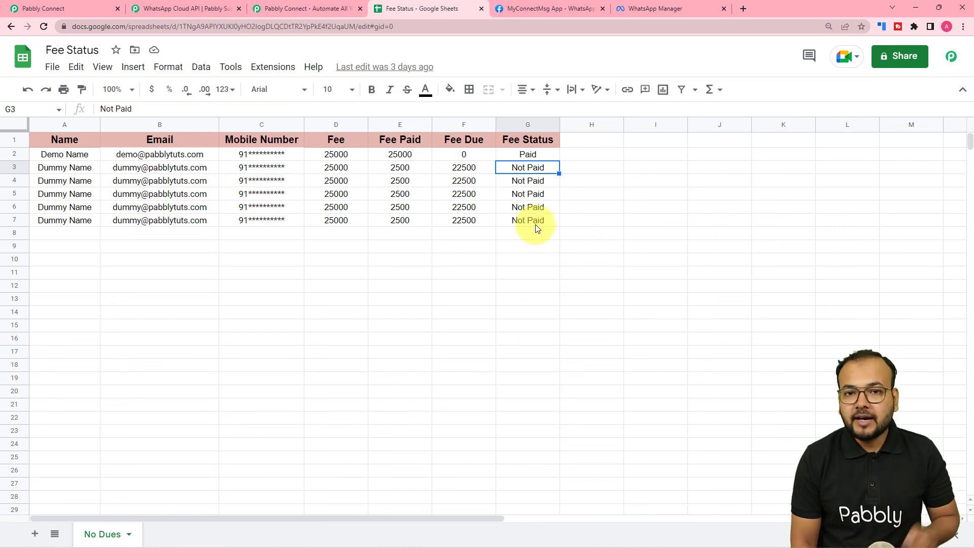
click(45, 8)
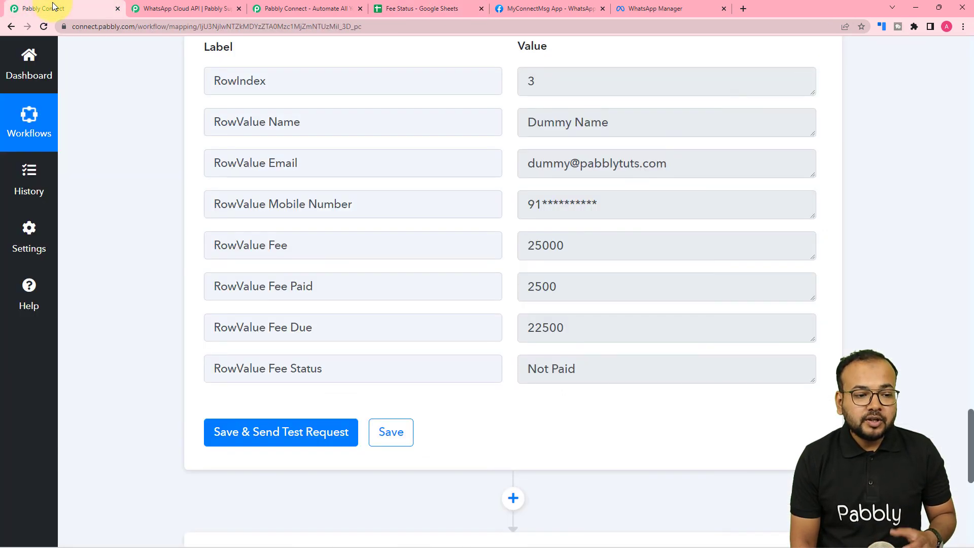
scroll(106, 211, up, 7)
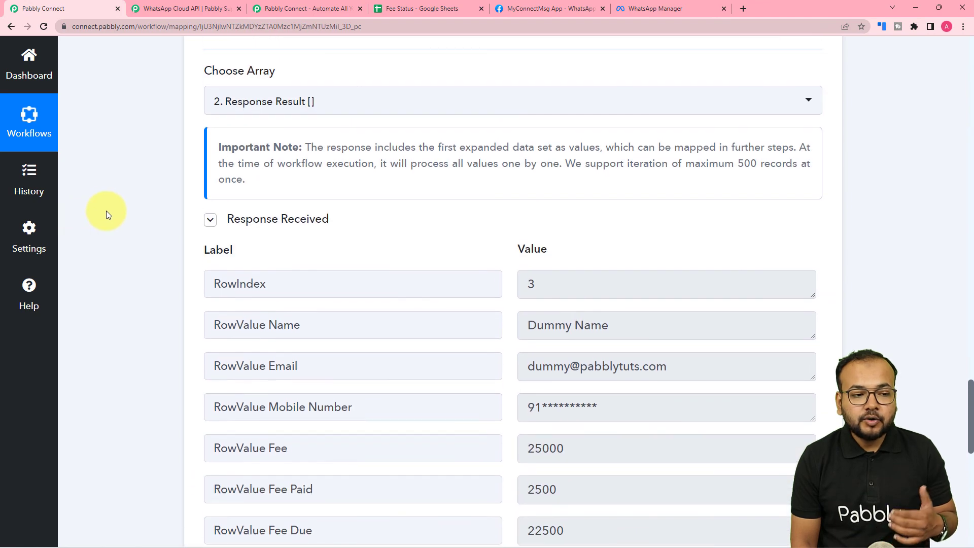
scroll(105, 211, up, 4)
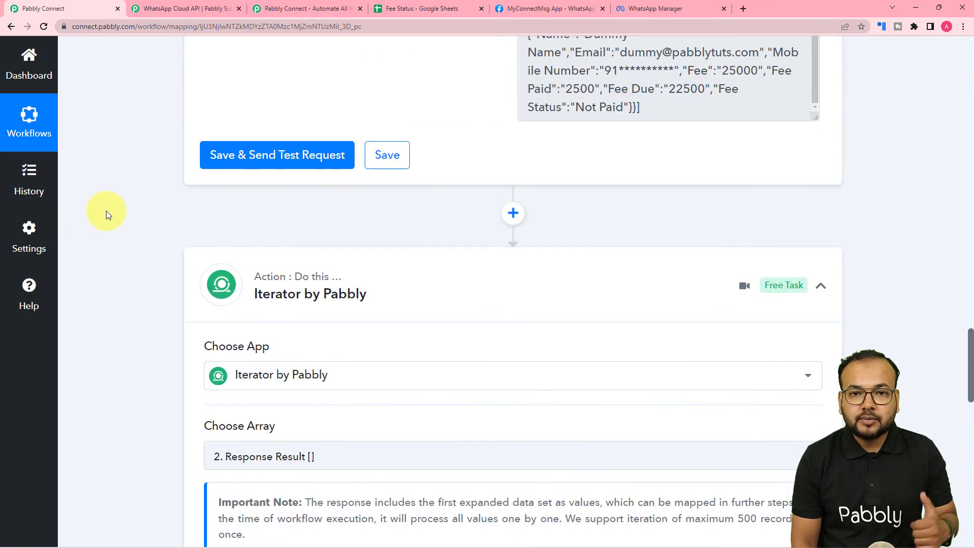